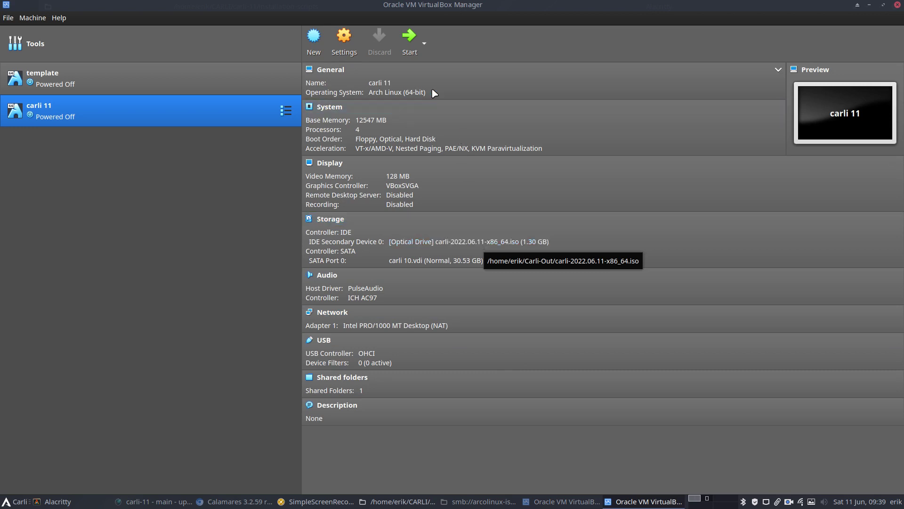
Step: Start the carli 11 VM in fullscreen and boot the default Carli live entry
click(409, 41)
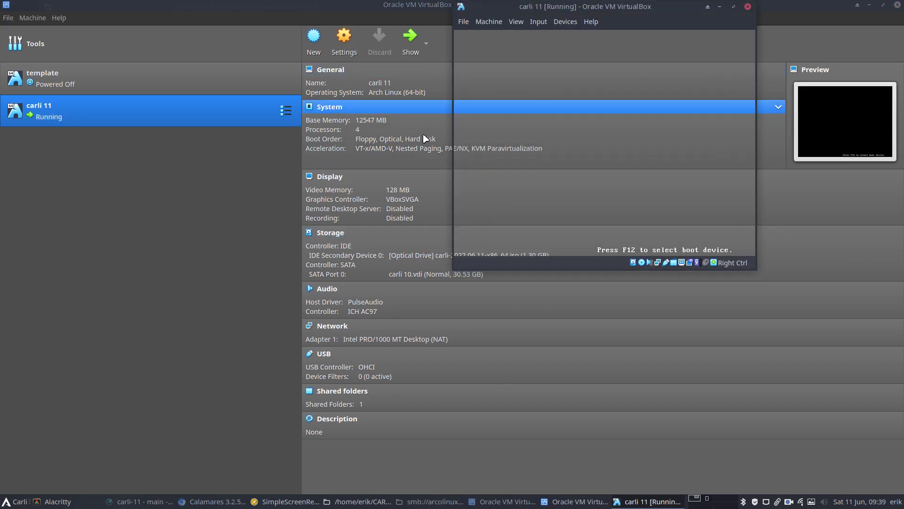
click(734, 6)
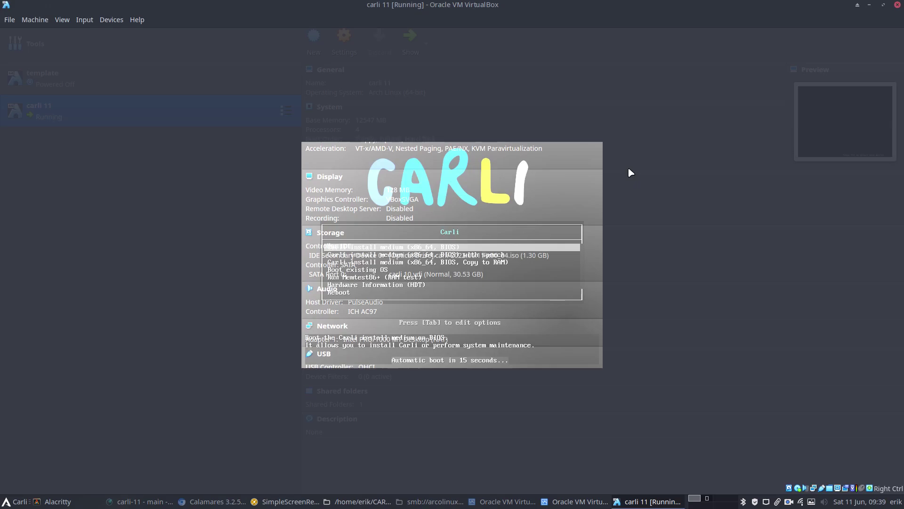
key(Control_R+f)
key(Return)
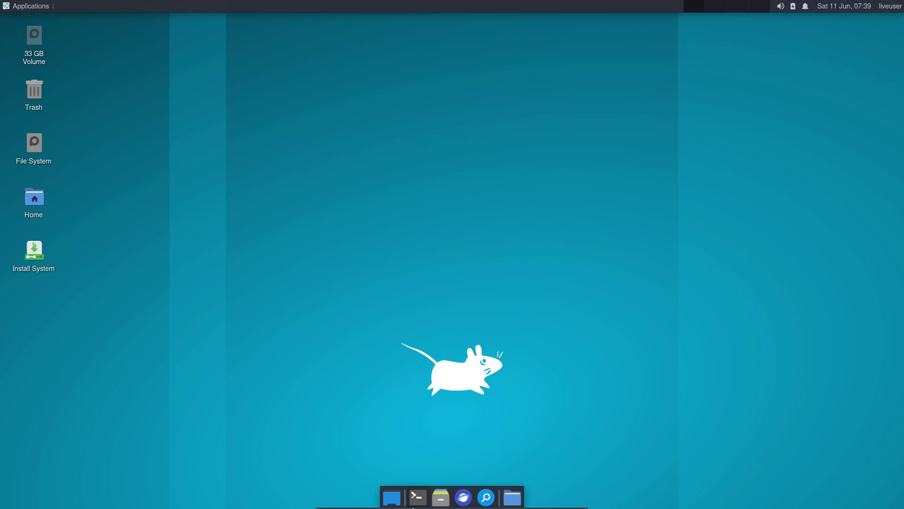
Step: Launch Install System from the Applications menu and pass the welcome and location pages
click(15, 8)
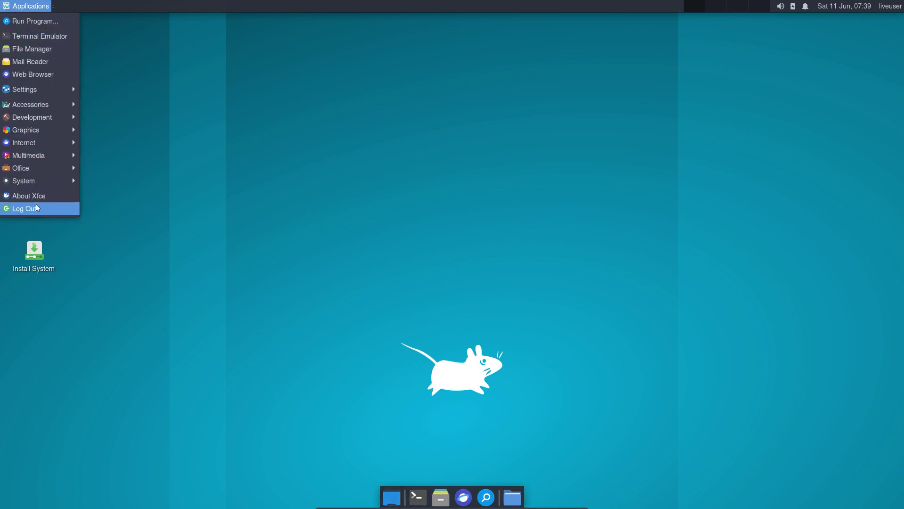
click(143, 221)
double_click(33, 255)
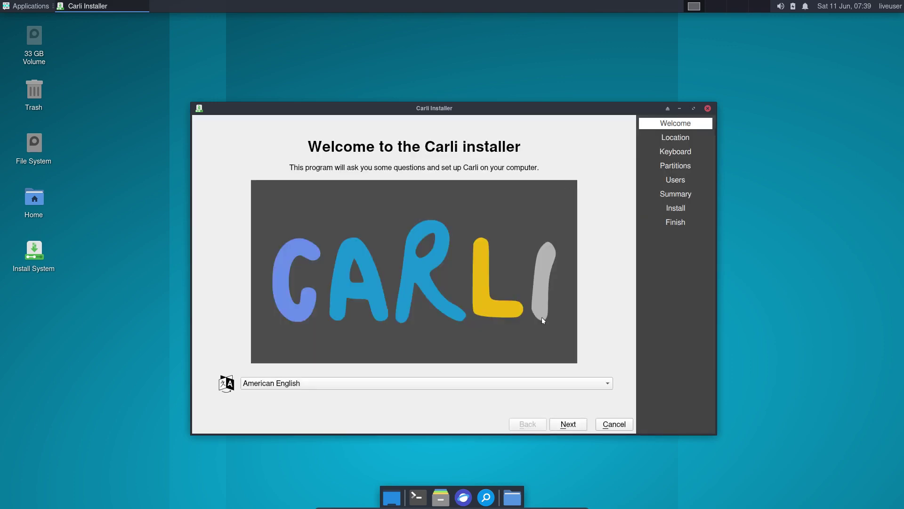
click(564, 425)
click(564, 425)
Step: Choose the Belgian keyboard layout and continue to partitioning
scroll(343, 313, up, 4)
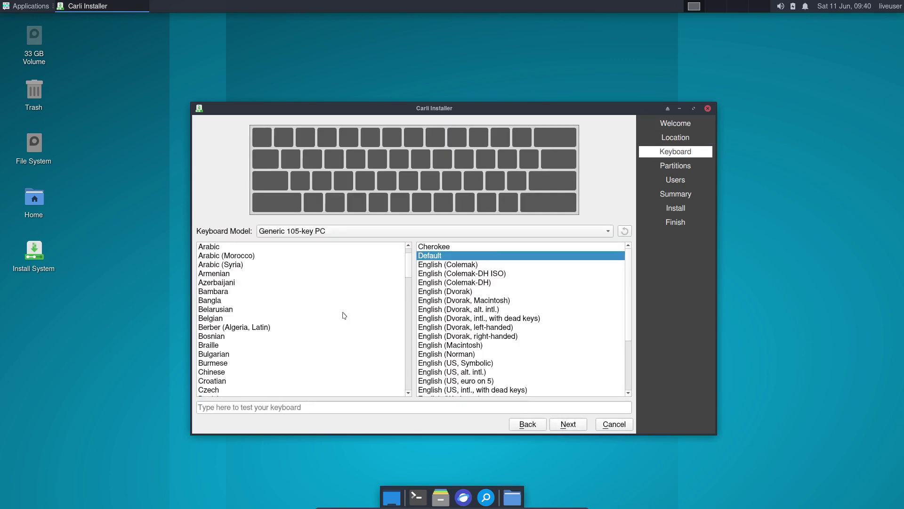
scroll(274, 306, up, 1)
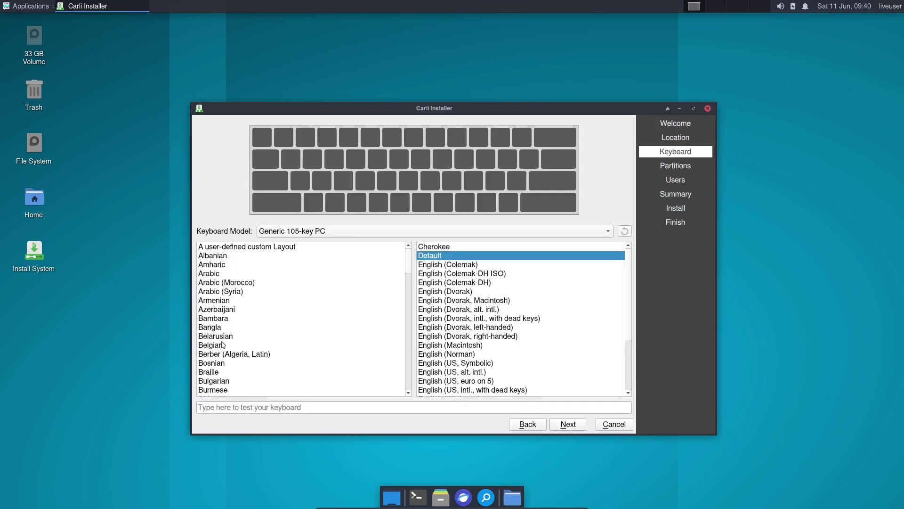
click(222, 344)
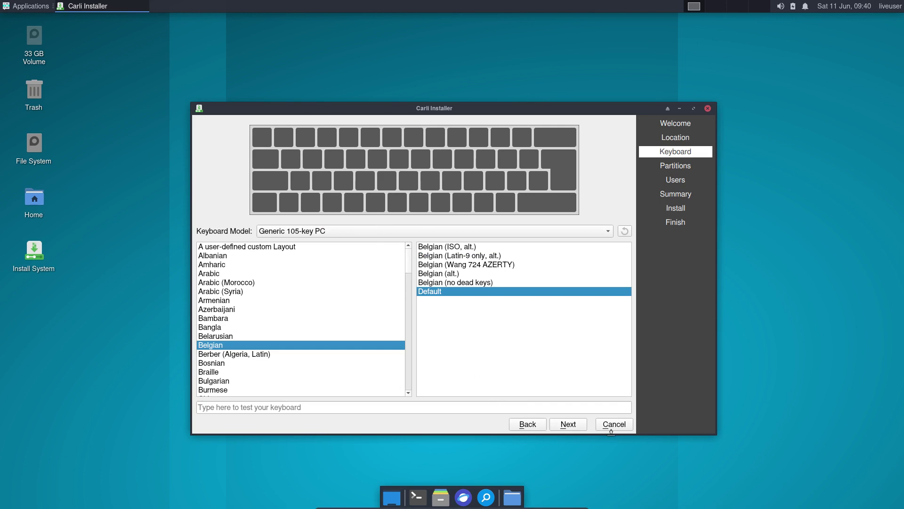
click(568, 424)
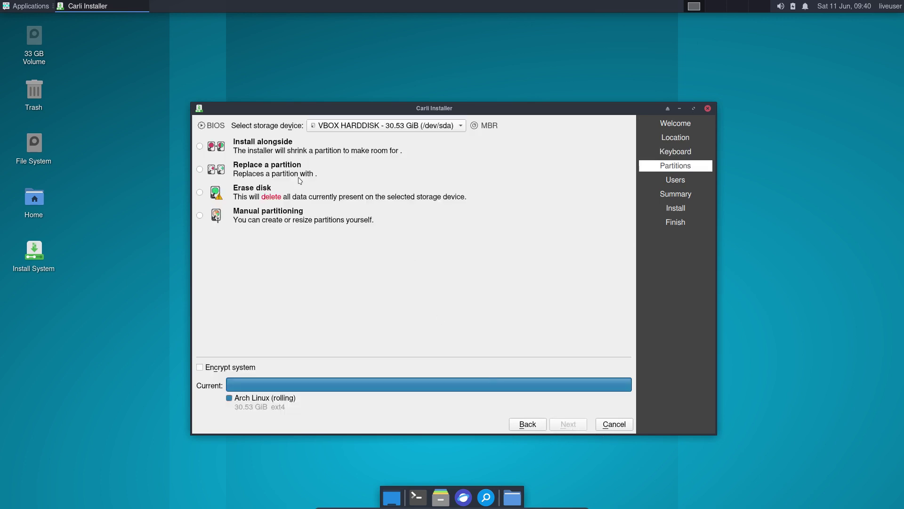
Step: Select Erase disk partitioning and proceed to the user account page
click(298, 178)
click(295, 203)
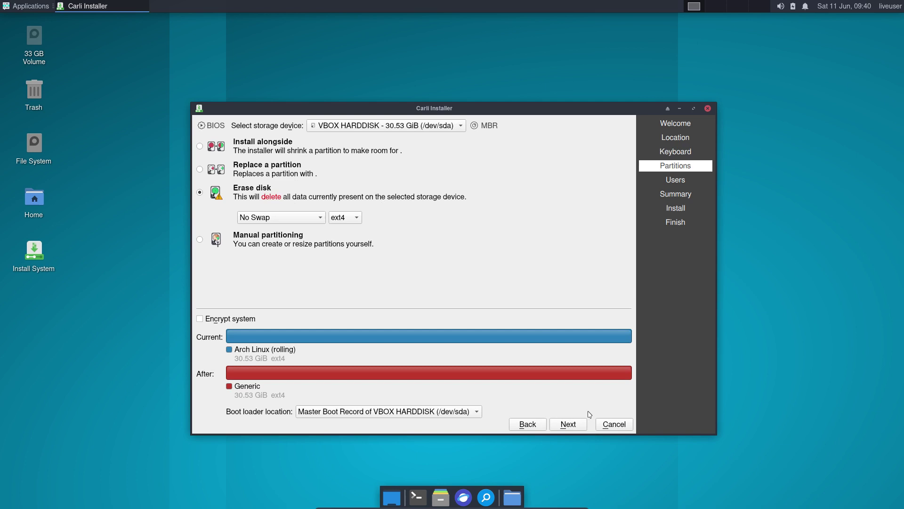
click(579, 426)
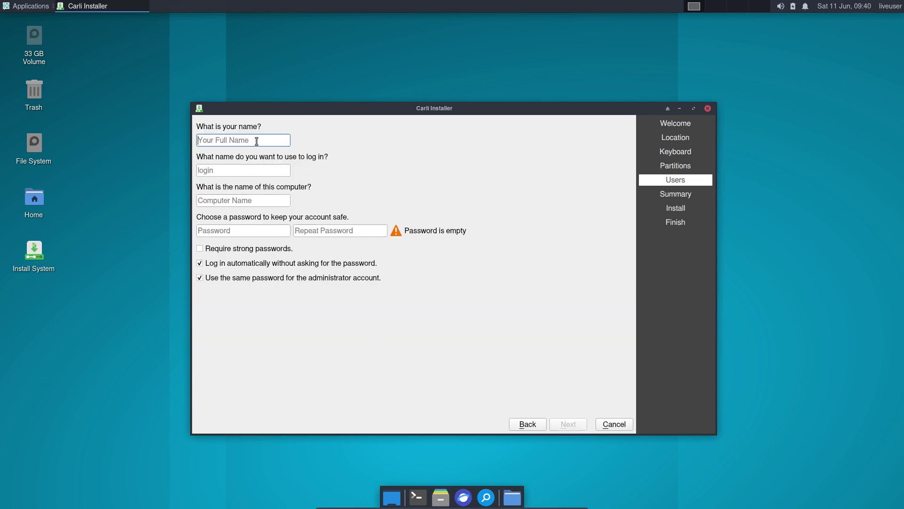
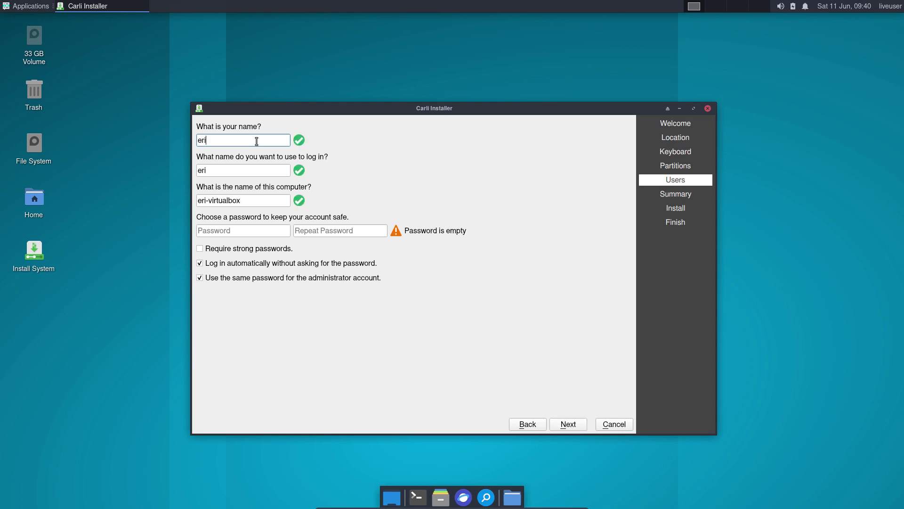
key(Tab)
key(Tab)
key(Tab)
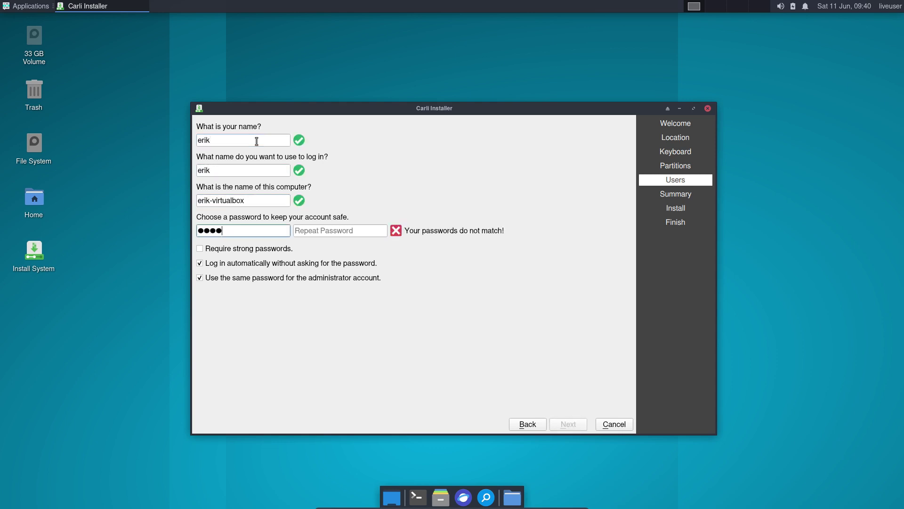
key(Tab)
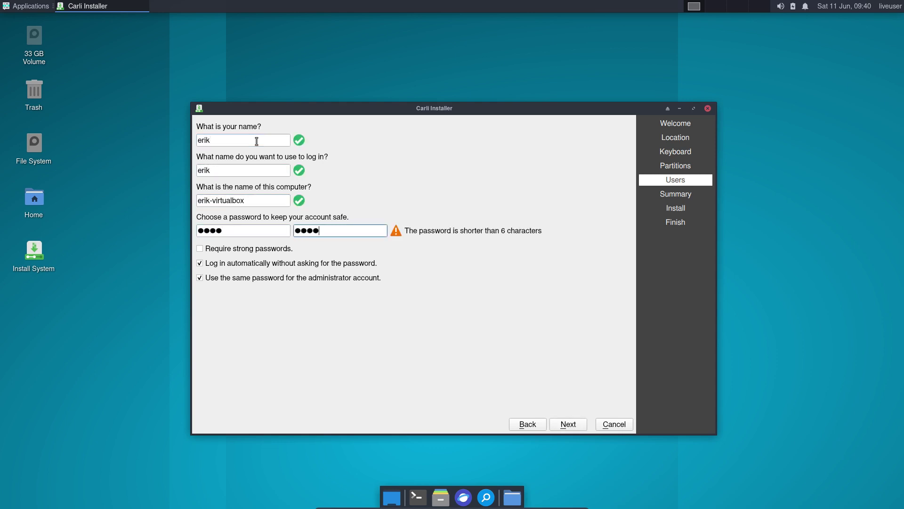
click(572, 429)
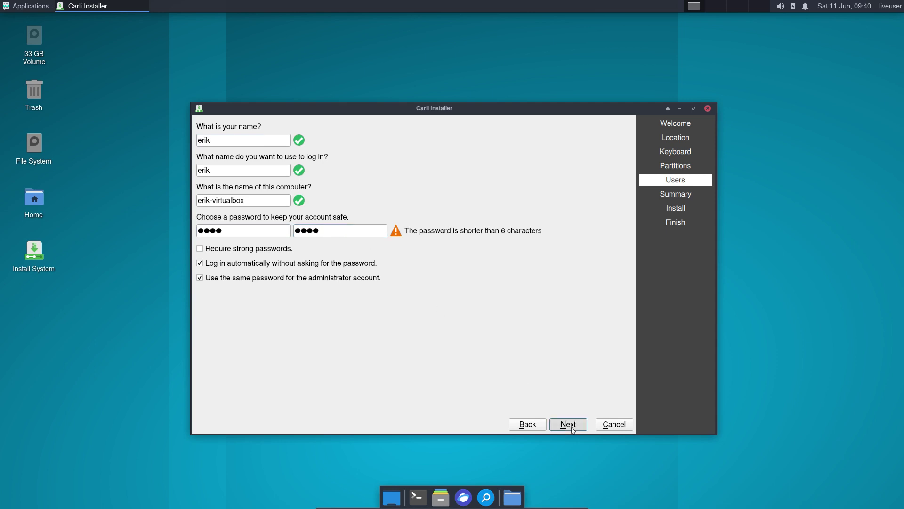
Step: Confirm and run the installation, then tick Restart now and finish
click(572, 429)
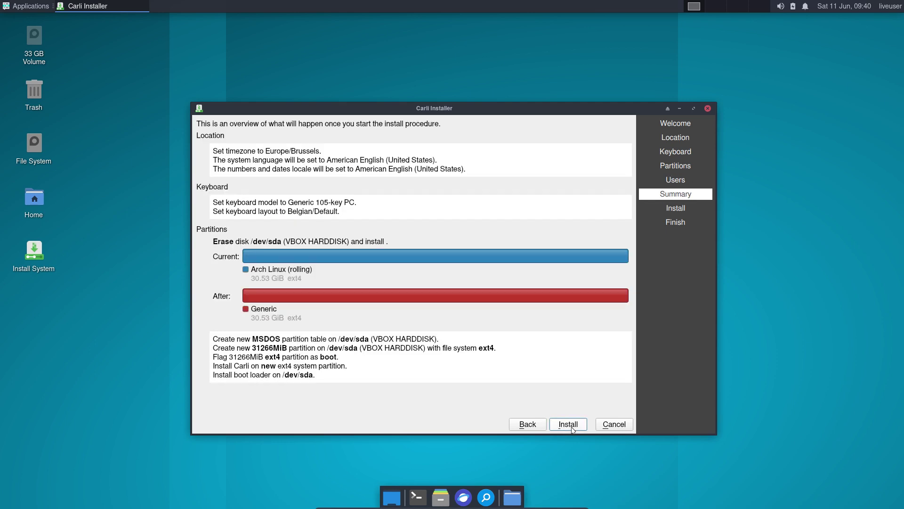
click(572, 429)
click(498, 286)
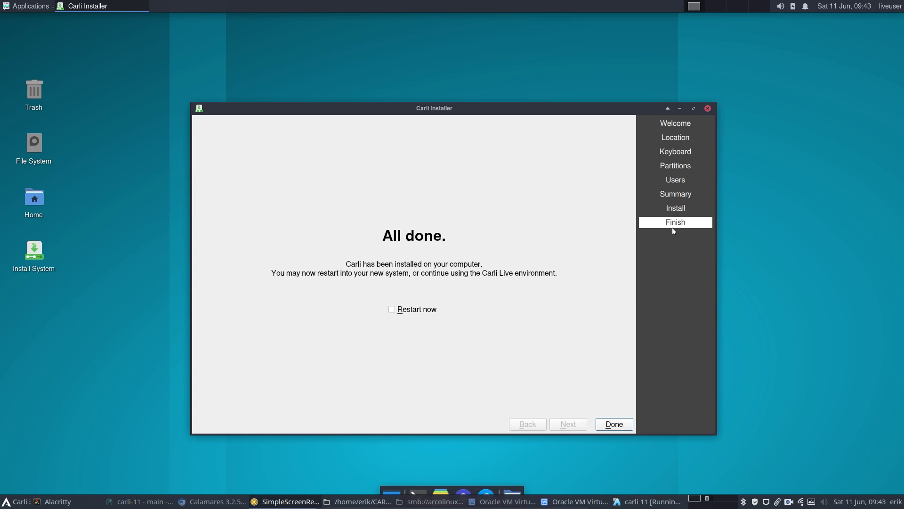
click(414, 313)
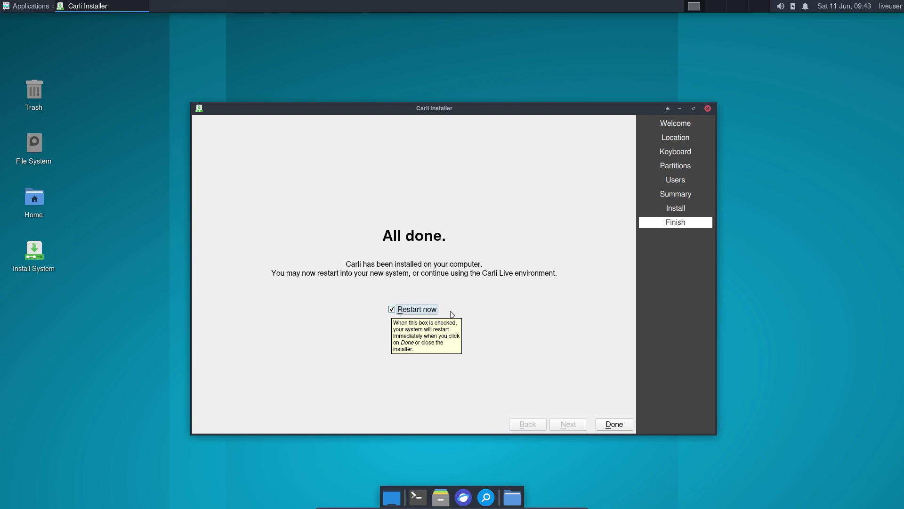
click(622, 425)
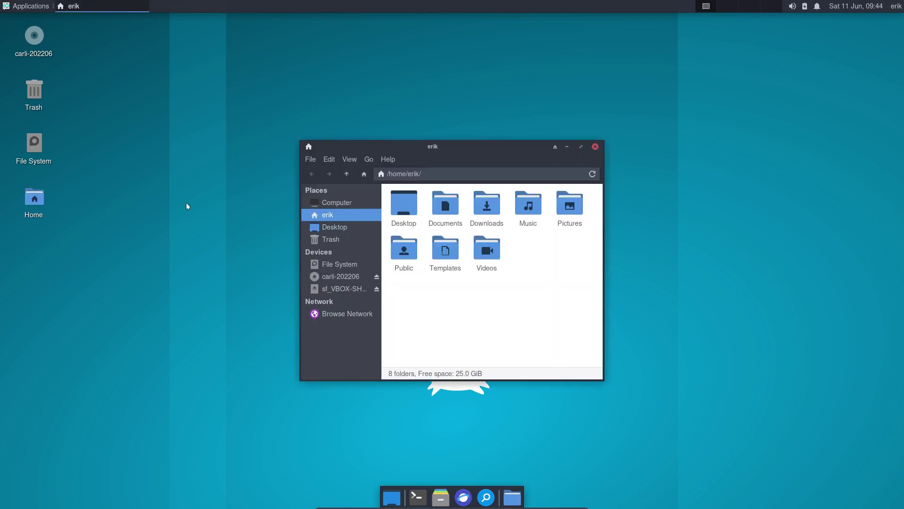
Step: Open the home folder and browse to the /var/log folder
double_click(34, 143)
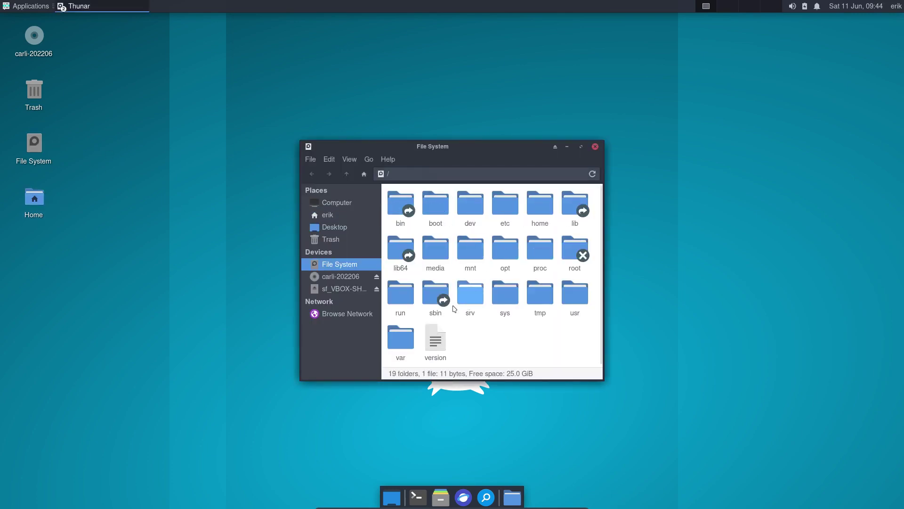
double_click(400, 337)
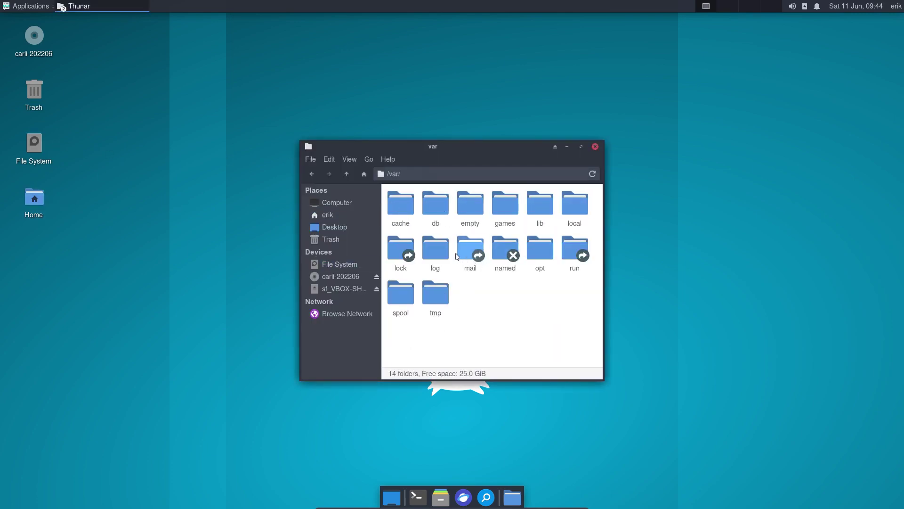
double_click(435, 247)
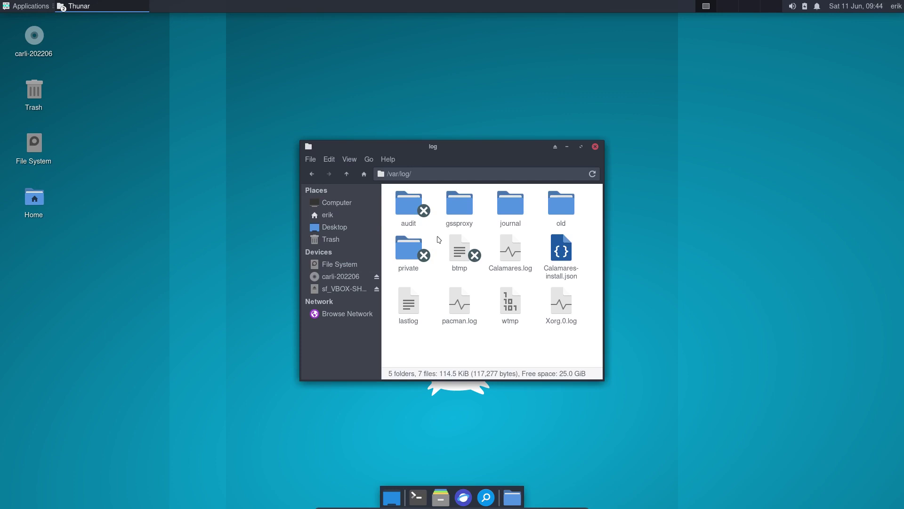
Step: Inspect Calamares.log and Calamares-install.json details, then return home with Alt+Home
click(511, 248)
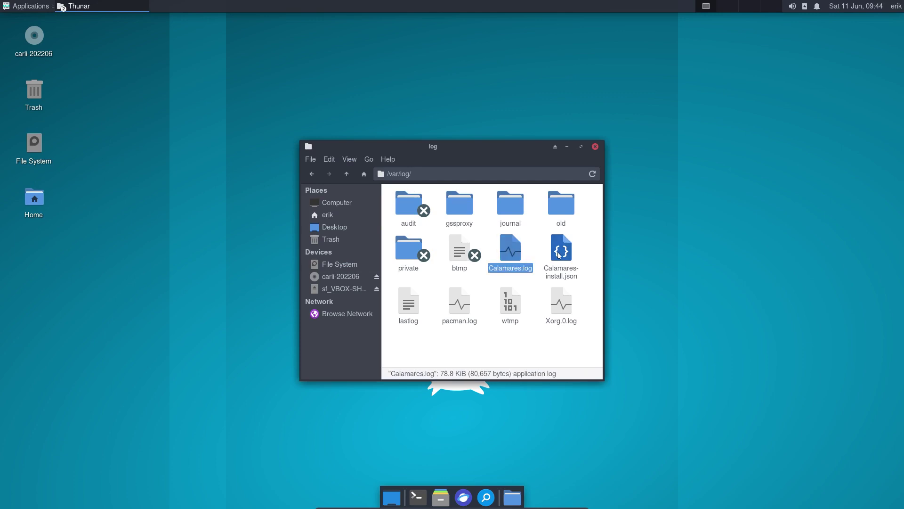
click(571, 253)
click(512, 253)
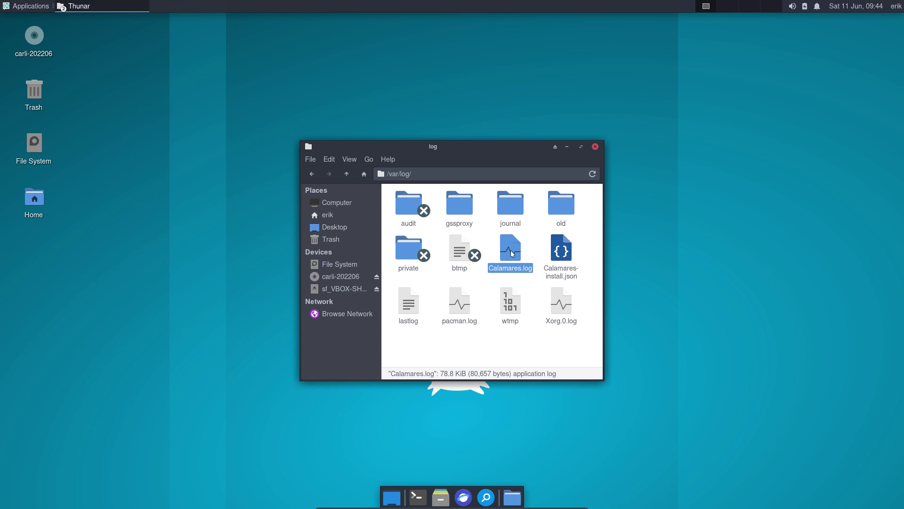
click(555, 249)
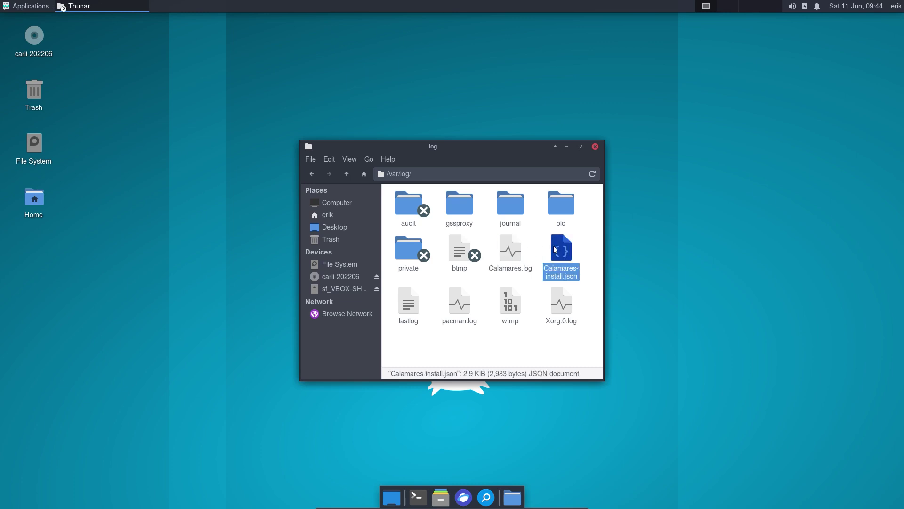
click(511, 249)
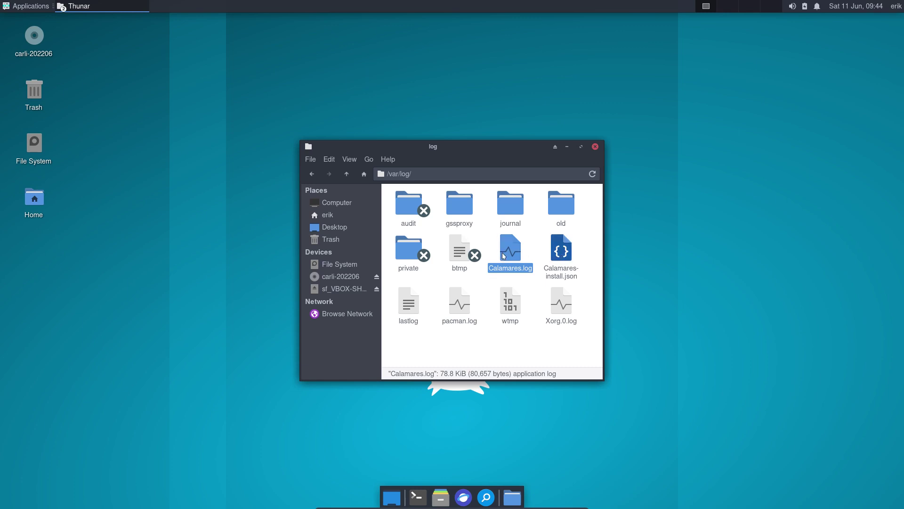
click(556, 253)
click(510, 249)
key(alt+Home)
Step: Run 'sudo pacman -Syyyu' in a new terminal and enter the password
click(424, 500)
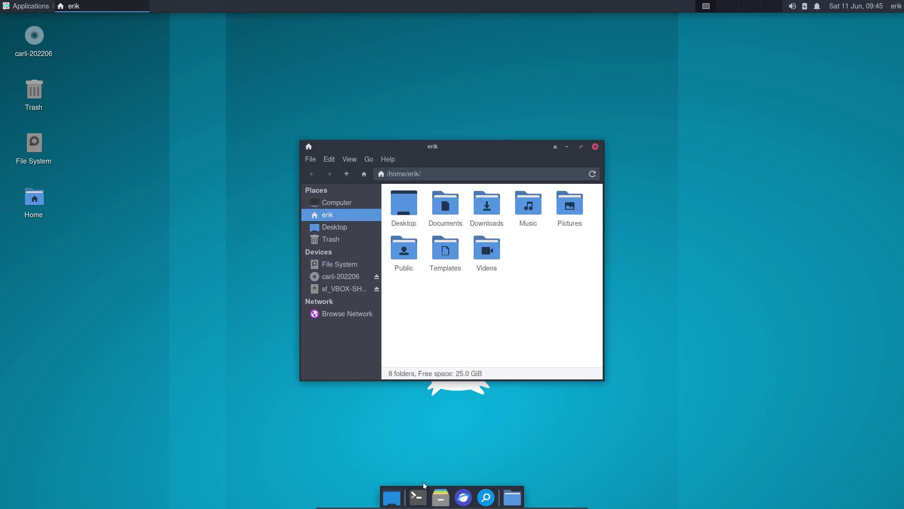
text(sudo pa)
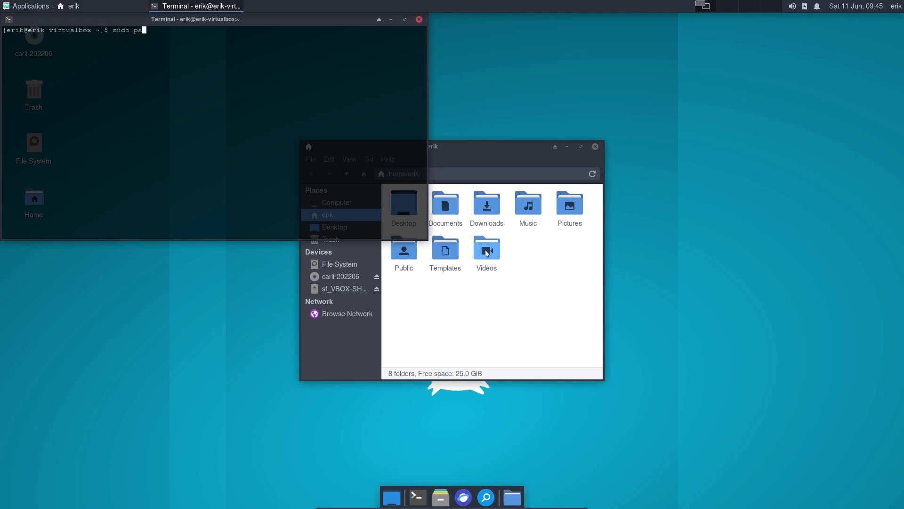
text(cman -Syy)
text(yu)
key(Return)
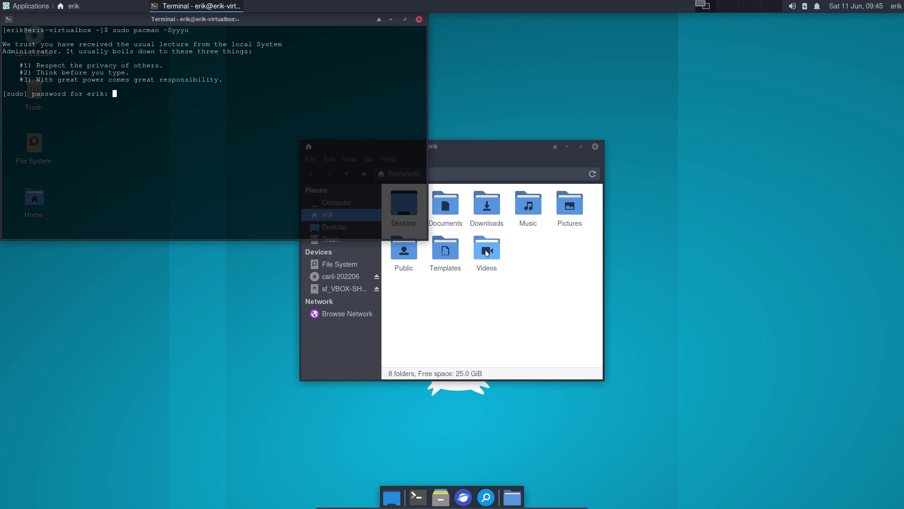
key(Return)
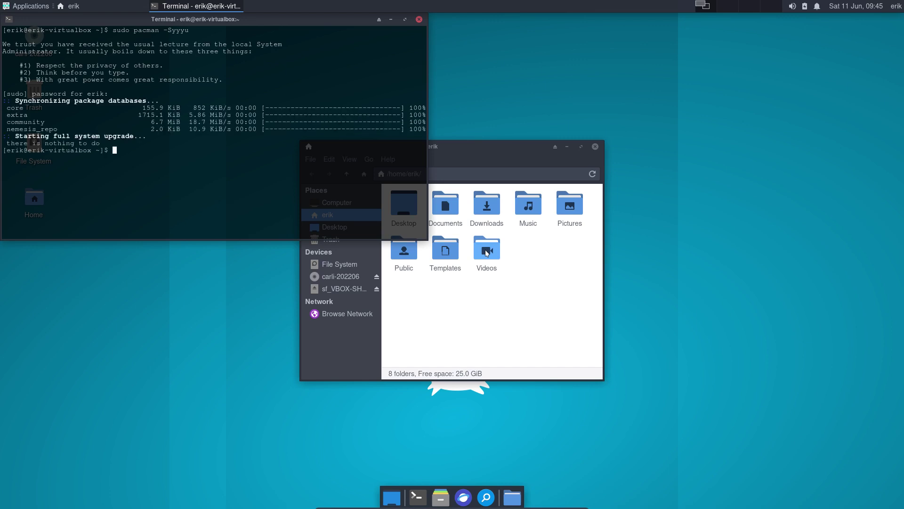
Step: Enlarge the terminal font twice and highlight the synced repository names
key(ctrl+plus)
key(ctrl+plus)
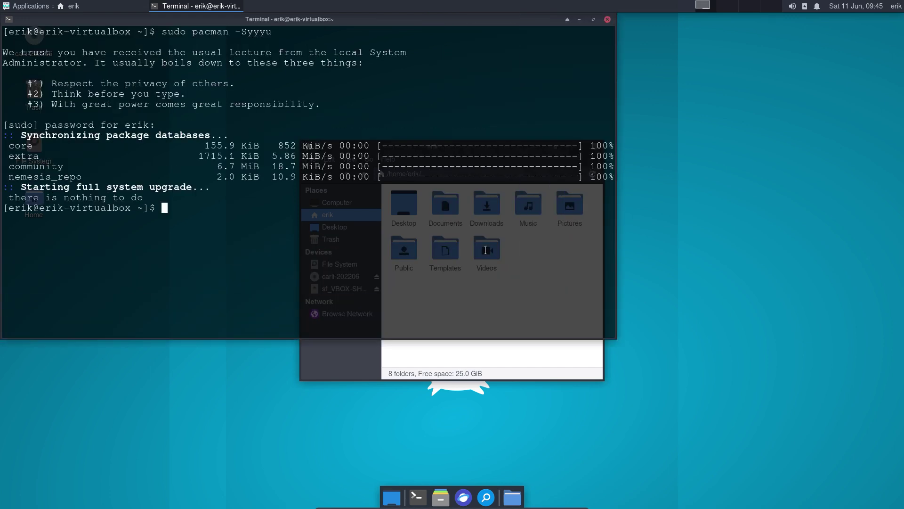
key(ctrl+plus)
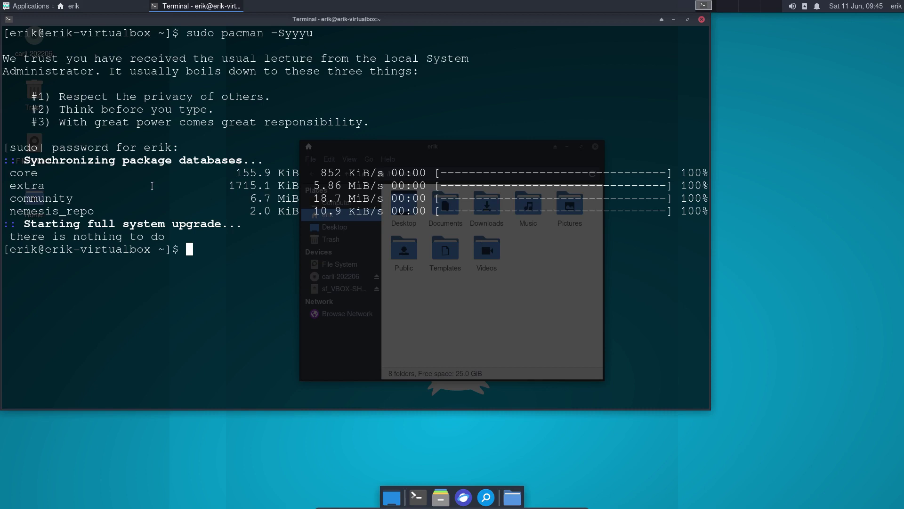
drag(87, 198, 61, 197)
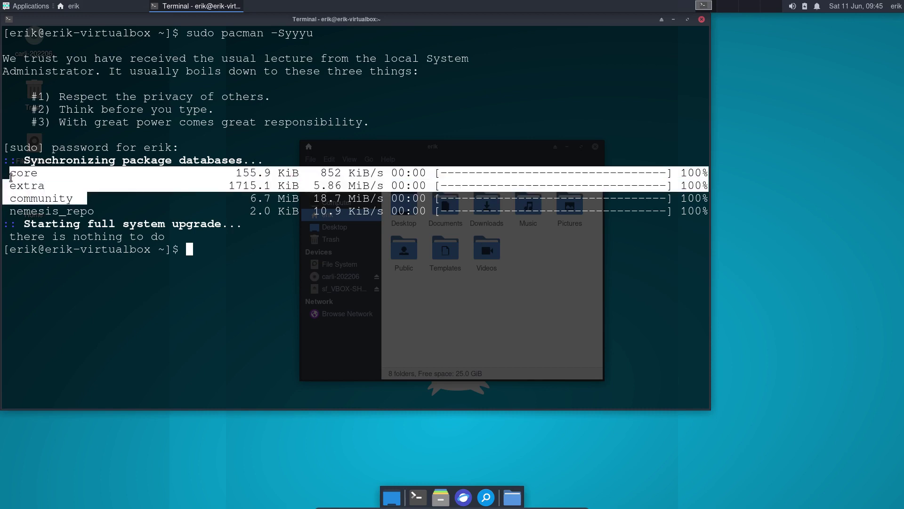
drag(11, 177, 4, 176)
drag(107, 212, 6, 214)
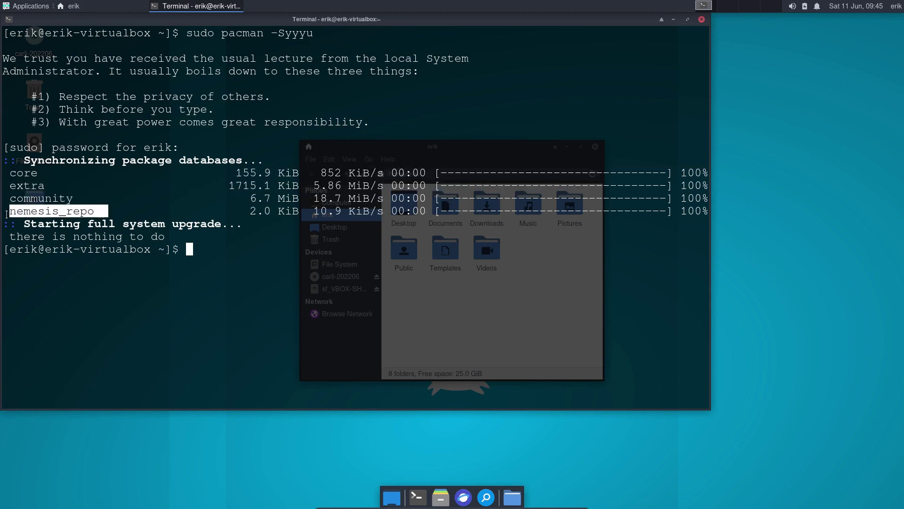
click(243, 259)
Step: Remove a stray typed character and highlight nemesis_repo again
text(s)
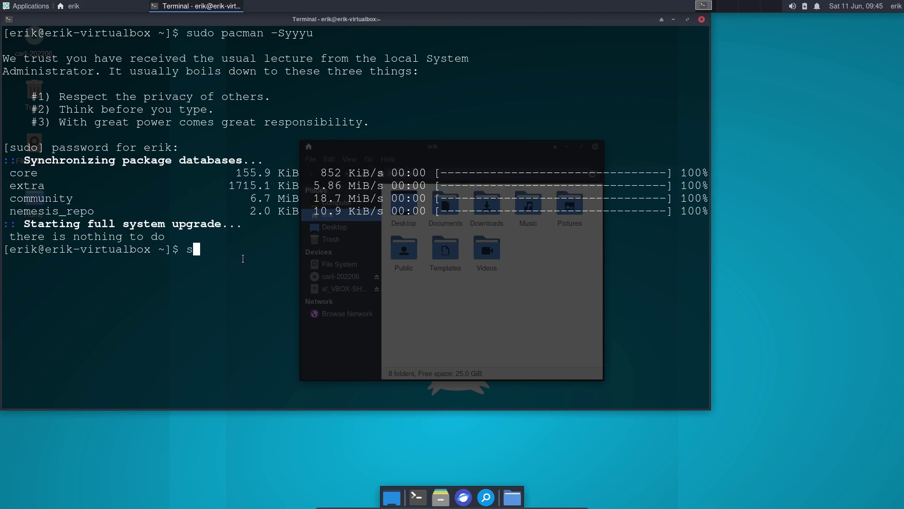
key(BackSpace)
drag(108, 212, 18, 214)
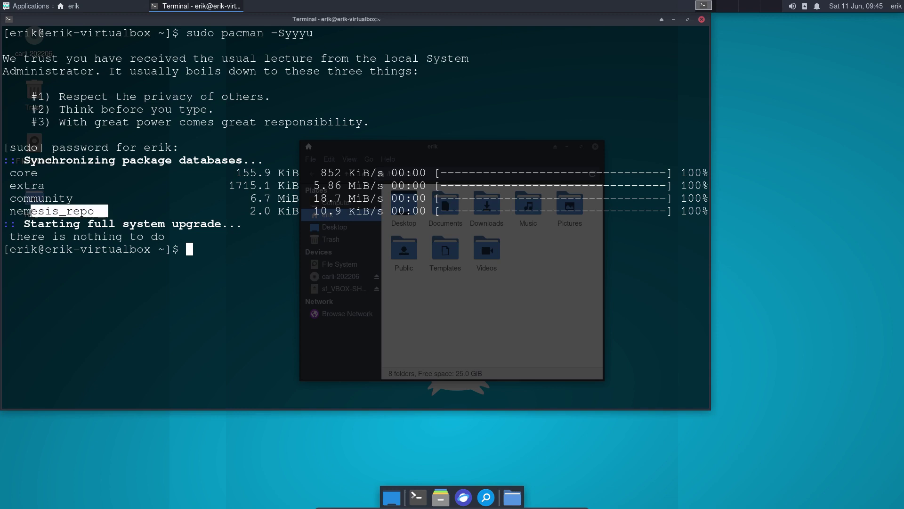
click(171, 232)
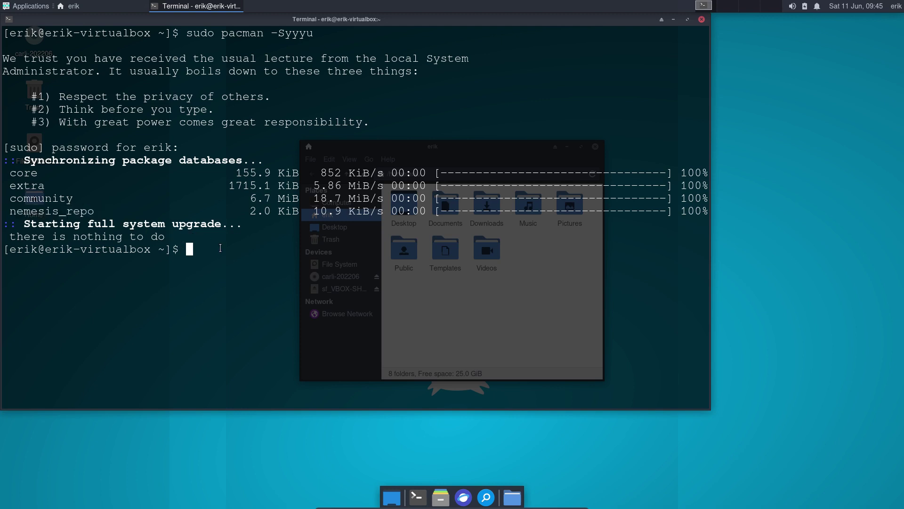
Step: List the nemesis_repo packages with 'sudo pacman -Sl nemesis_repo'
text(sudo pac)
text(man -)
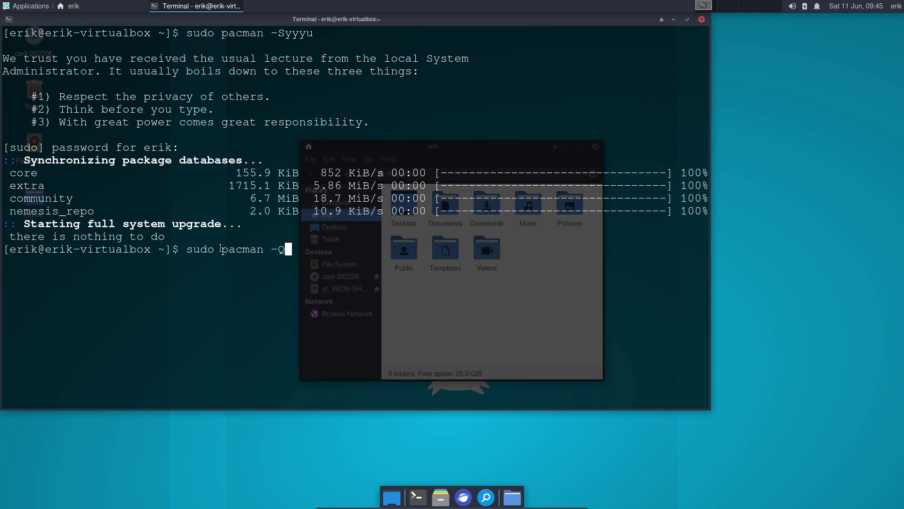
text(Sl)
text( nemesis_repo)
key(Return)
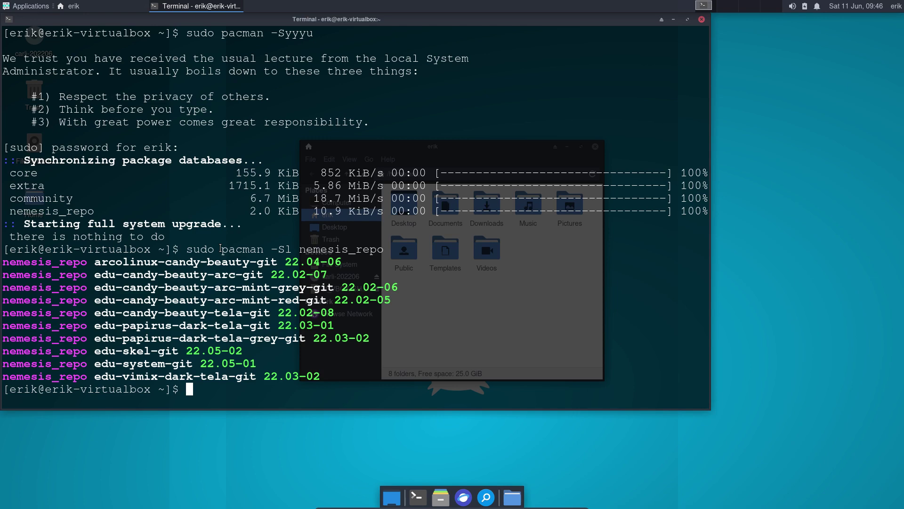
drag(442, 23, 526, 77)
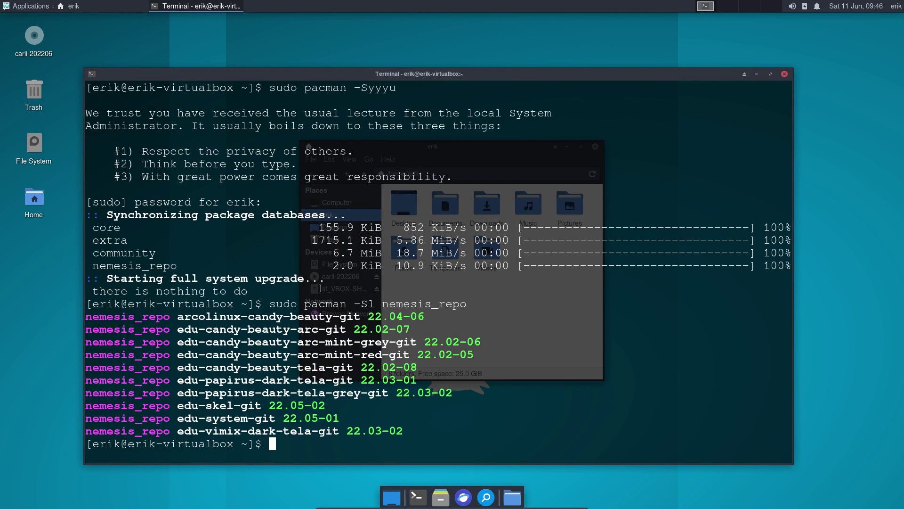
Step: Run get-nemesis-on-carli to clone arcolinux-nemesis, then close the terminal
text(get)
text(-)
key(Tab)
key(Return)
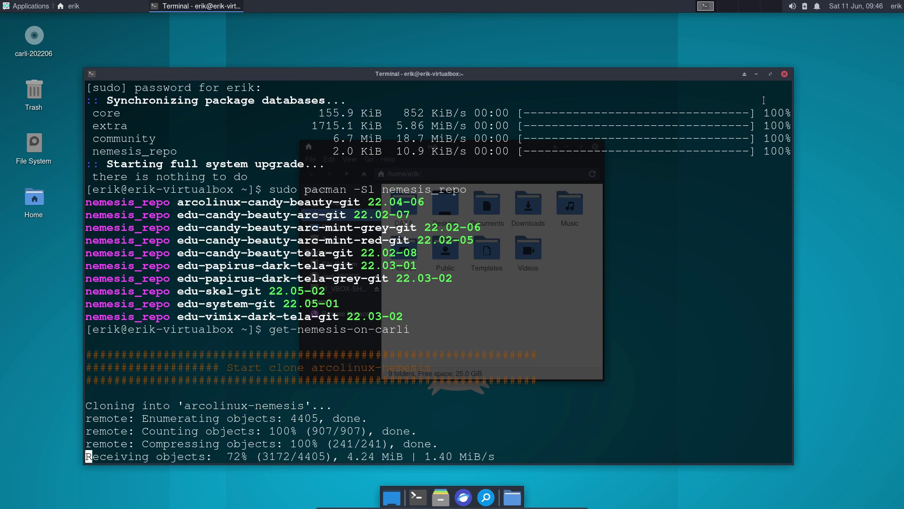
click(785, 74)
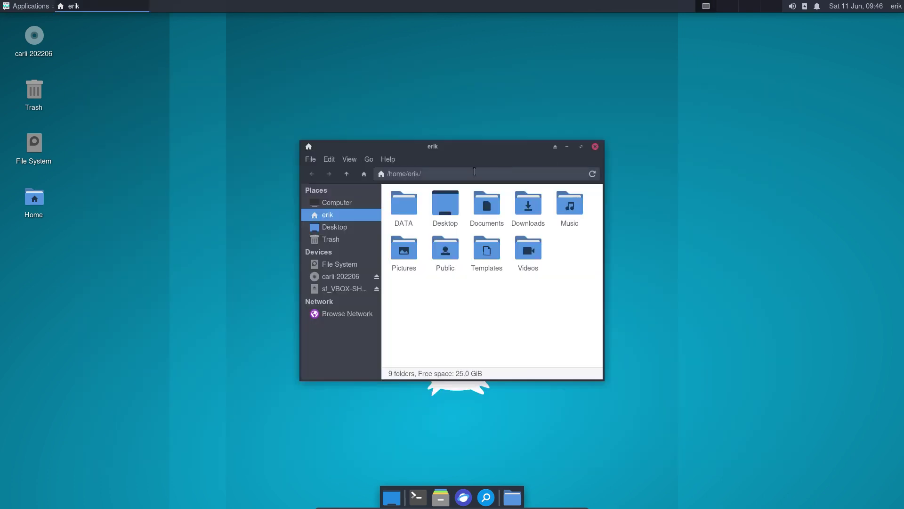
Step: Open DATA > arcolinux-nemesis > Personal and maximize the file manager
double_click(409, 202)
drag(437, 161, 229, 81)
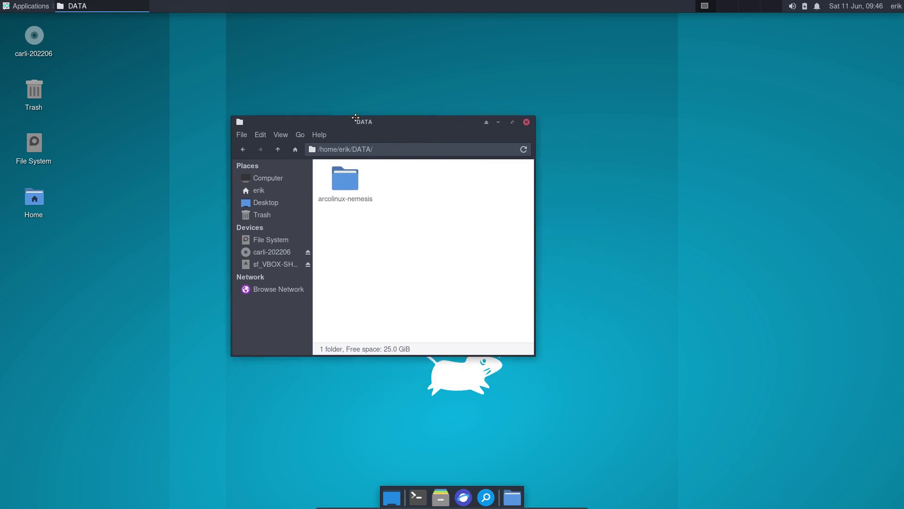
double_click(217, 121)
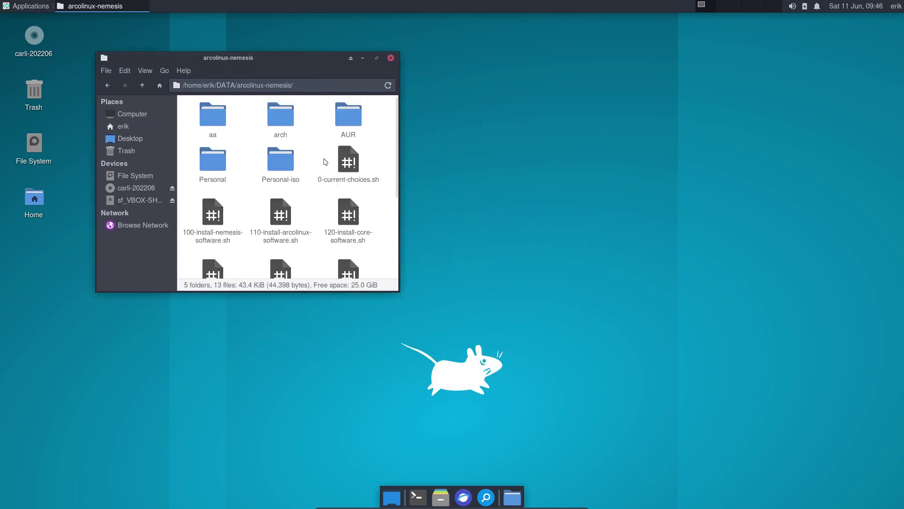
double_click(214, 166)
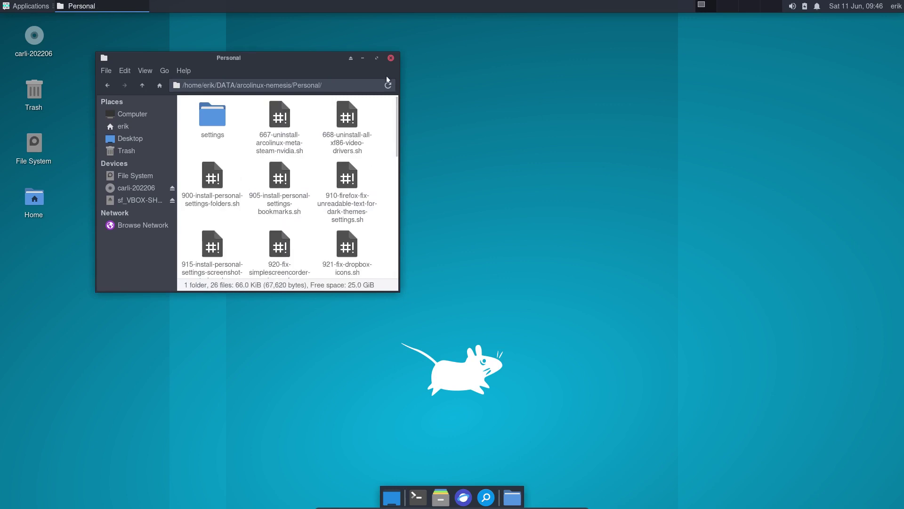
click(377, 58)
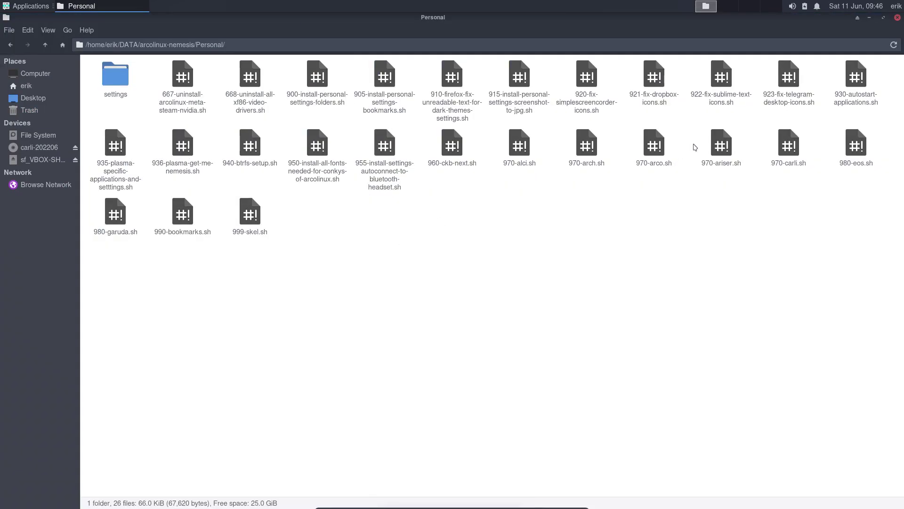
Step: Review the 970 and 980 scripts, then go back up to arcolinux-nemesis
click(525, 146)
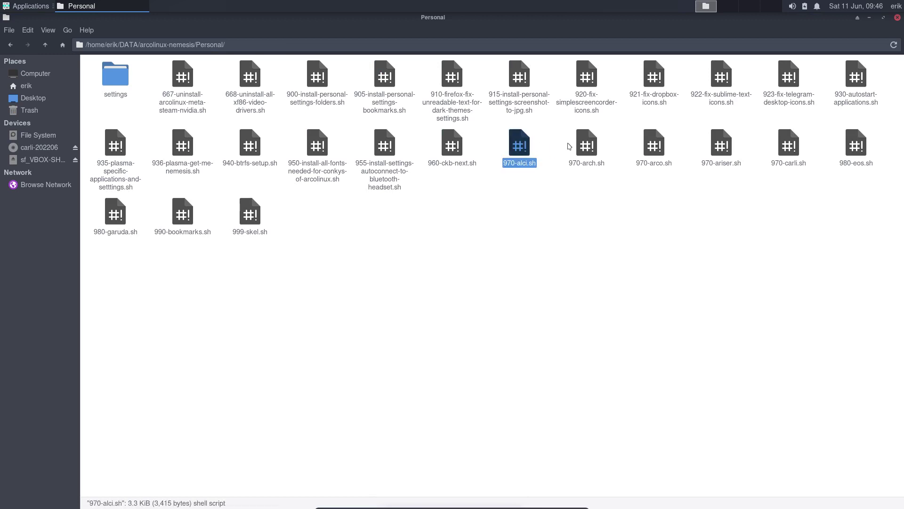
click(593, 145)
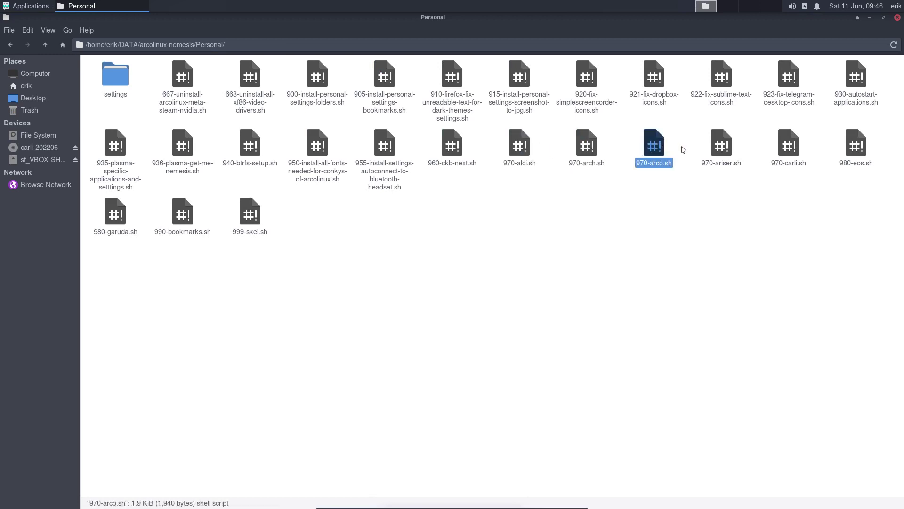
click(727, 147)
click(779, 147)
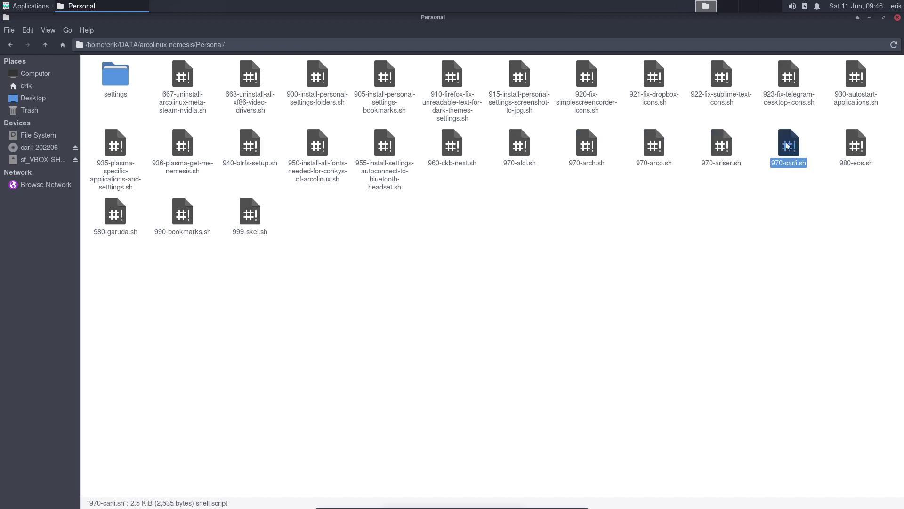
click(860, 153)
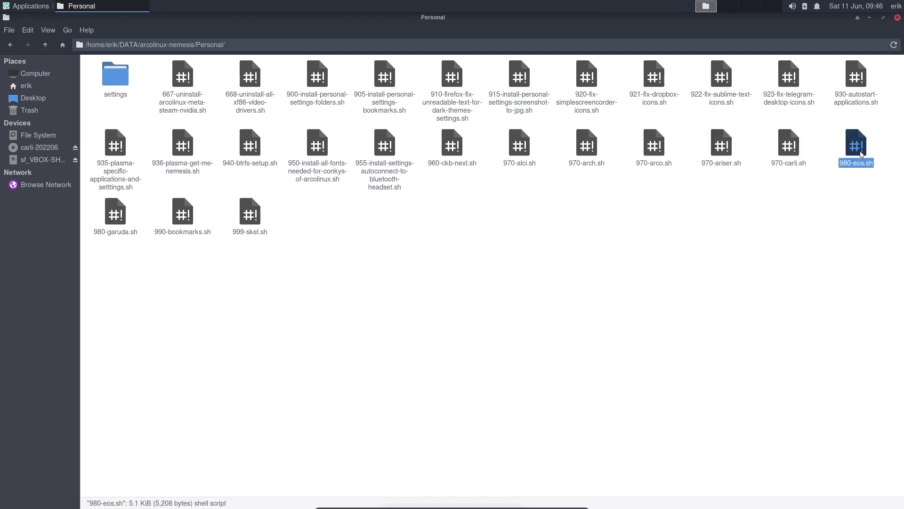
click(115, 213)
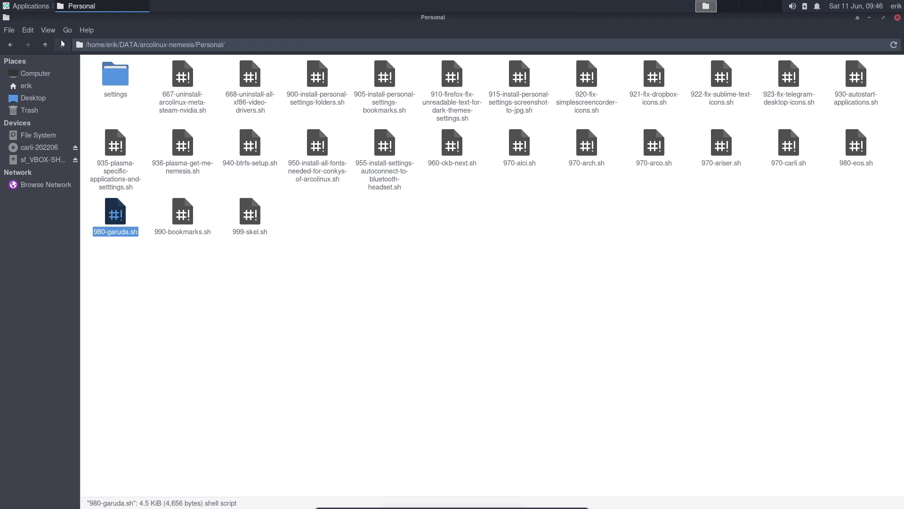
click(45, 45)
Step: Open a terminal in arcolinux-nemesis and run 0-current-choices.sh with the sudo password
right_click(351, 266)
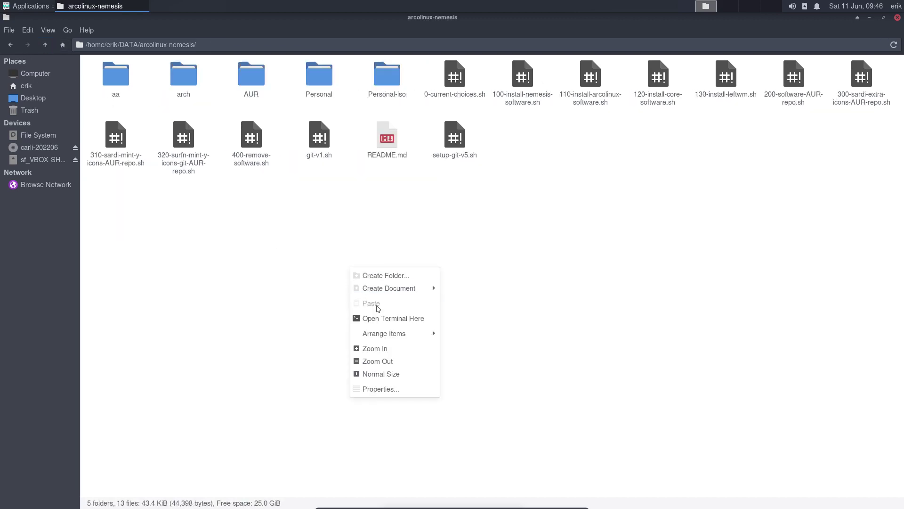
click(379, 318)
text(./)
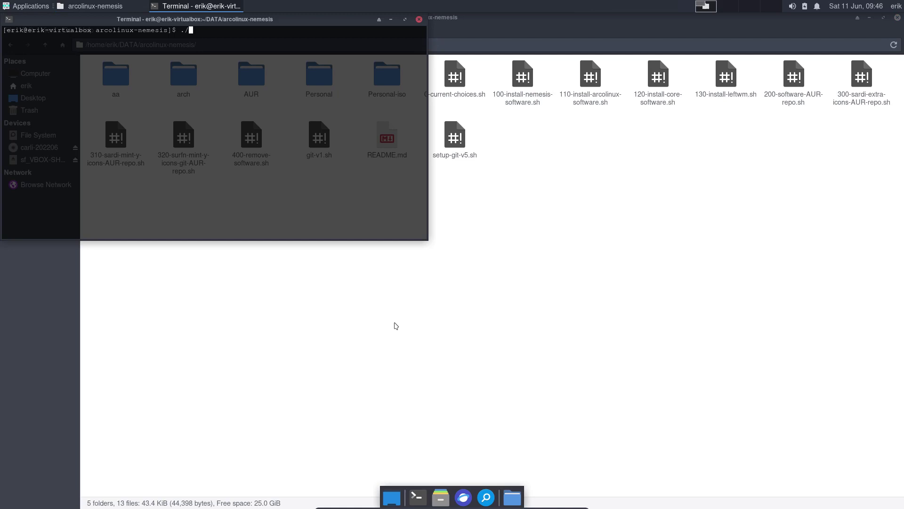
text(0)
key(Tab)
key(Return)
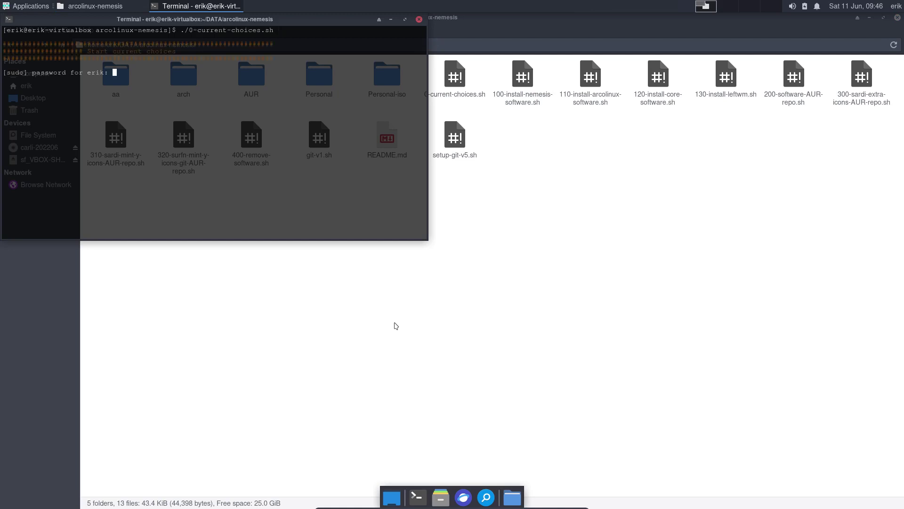
key(Return)
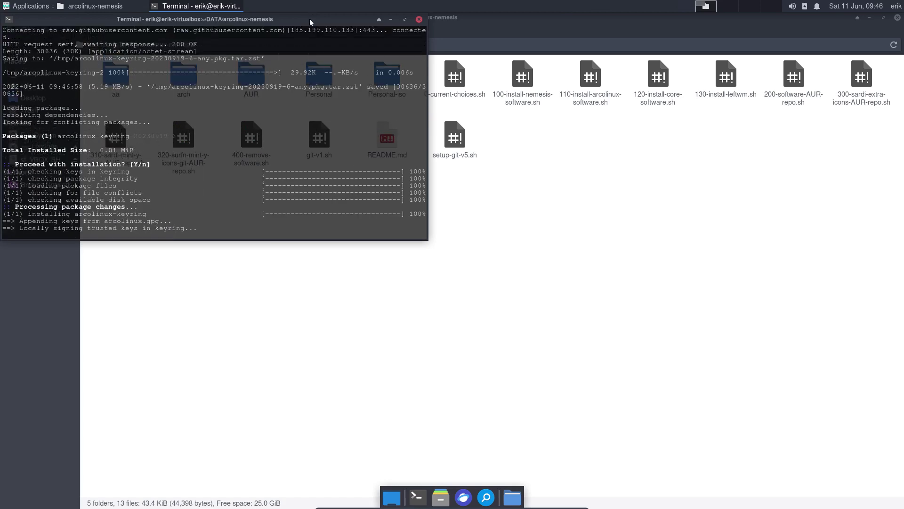
Step: Reposition the terminal window and close the file manager
mouse_move(310, 19)
mouse_down()
mouse_move(622, 156)
mouse_move(637, 179)
mouse_up()
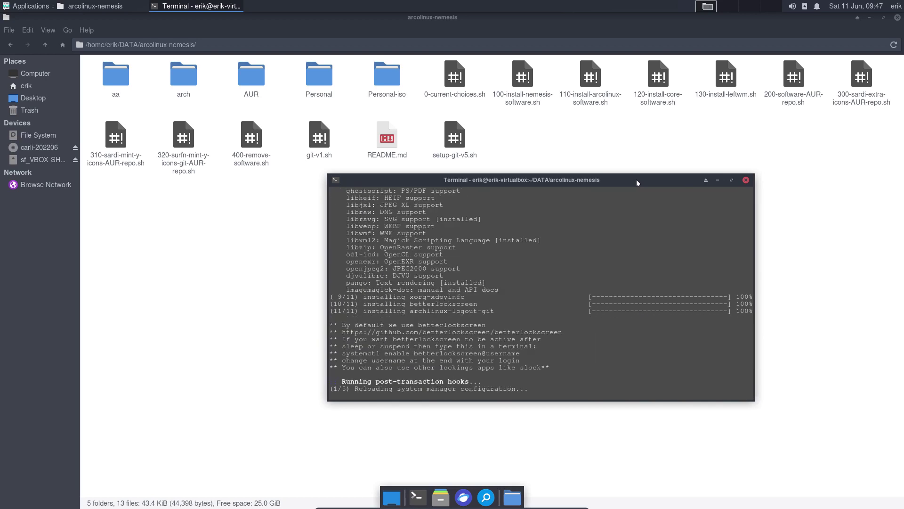
drag(637, 179, 758, 129)
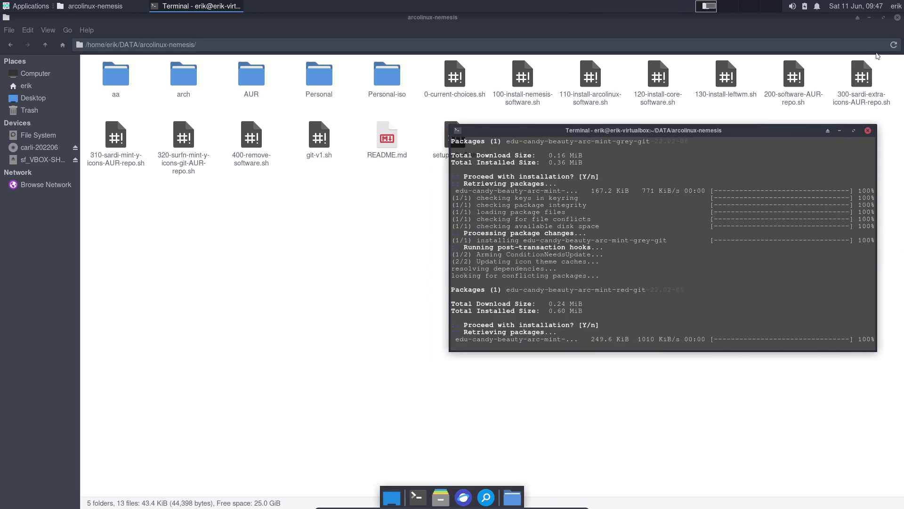
click(897, 18)
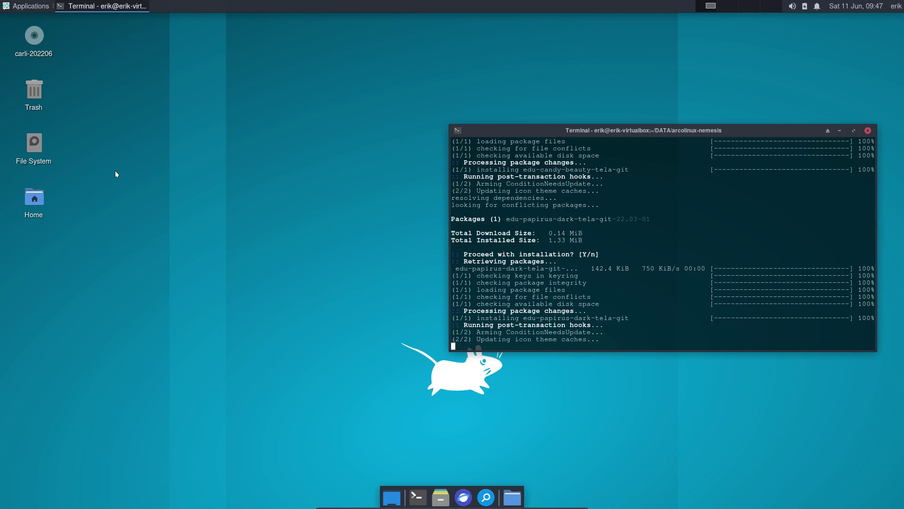
Step: Move the terminal up and highlight the fluent-icon-theme-git package name while it installs
click(24, 6)
mouse_move(24, 89)
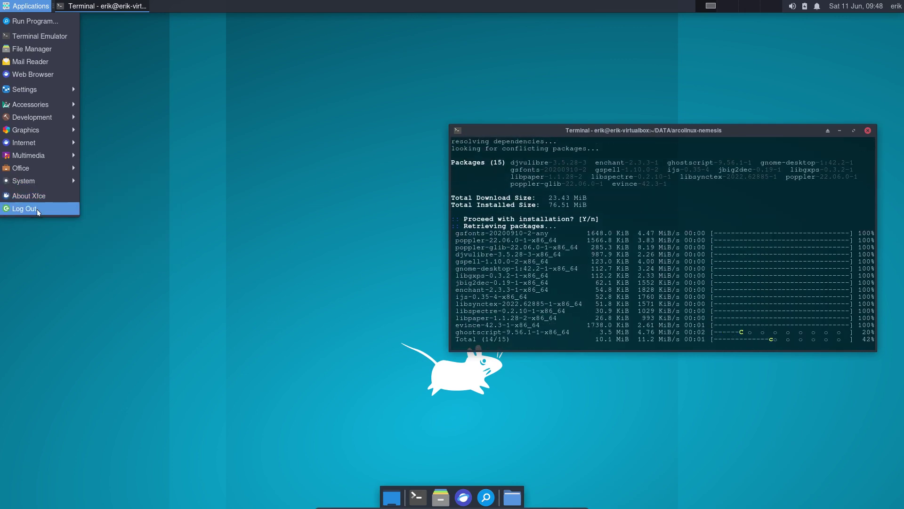
click(204, 204)
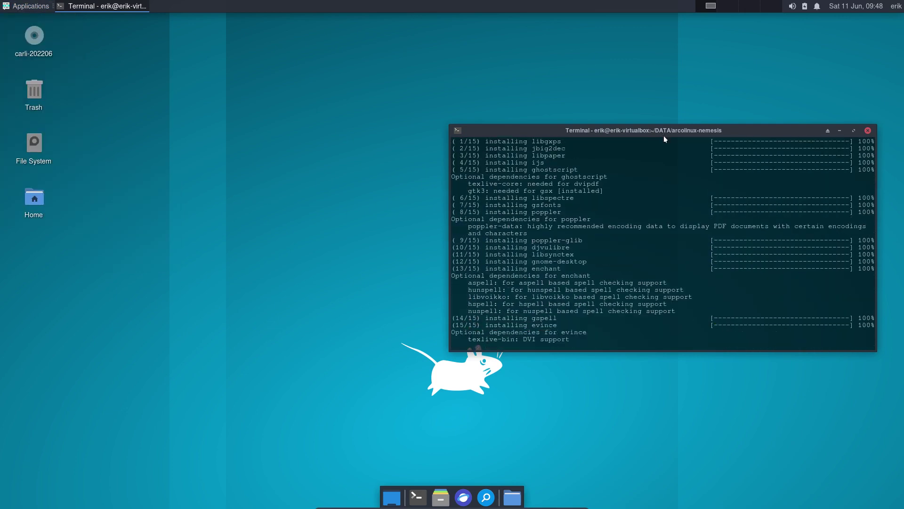
mouse_move(675, 129)
mouse_down()
mouse_move(652, 38)
mouse_move(682, 32)
mouse_up()
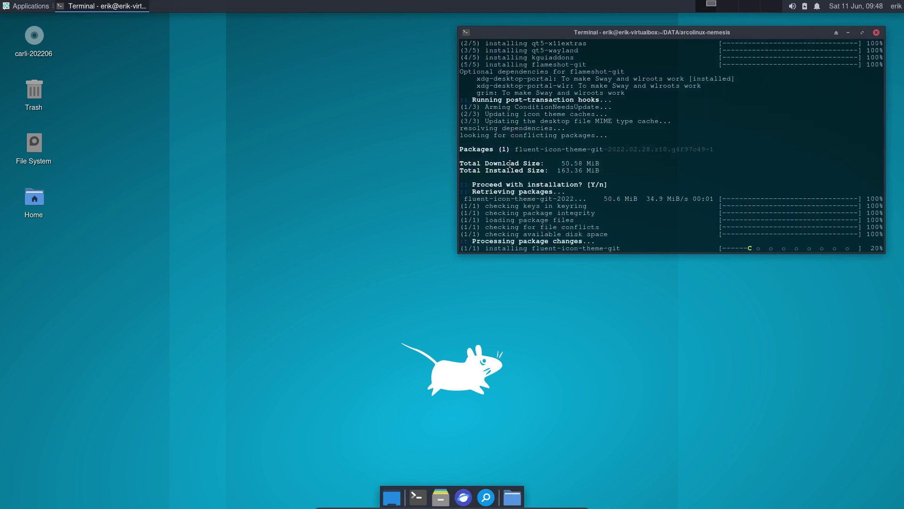
drag(513, 149, 612, 149)
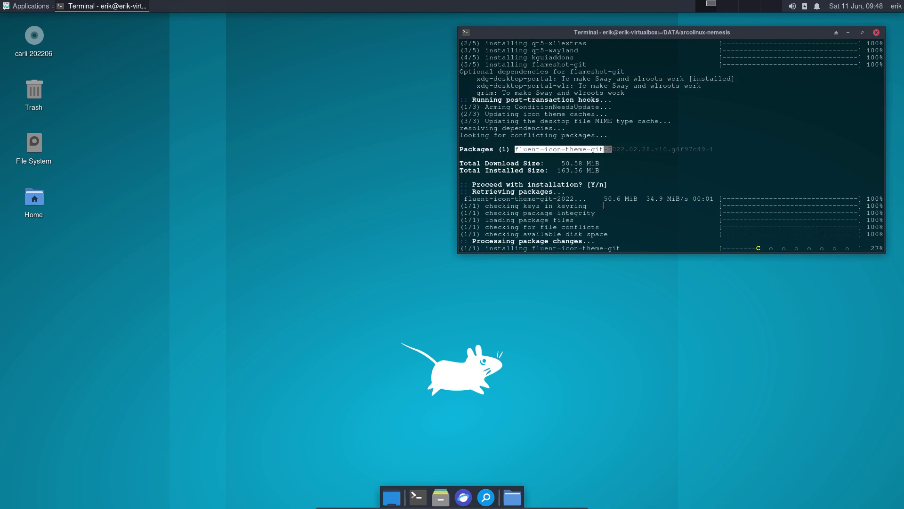
click(137, 159)
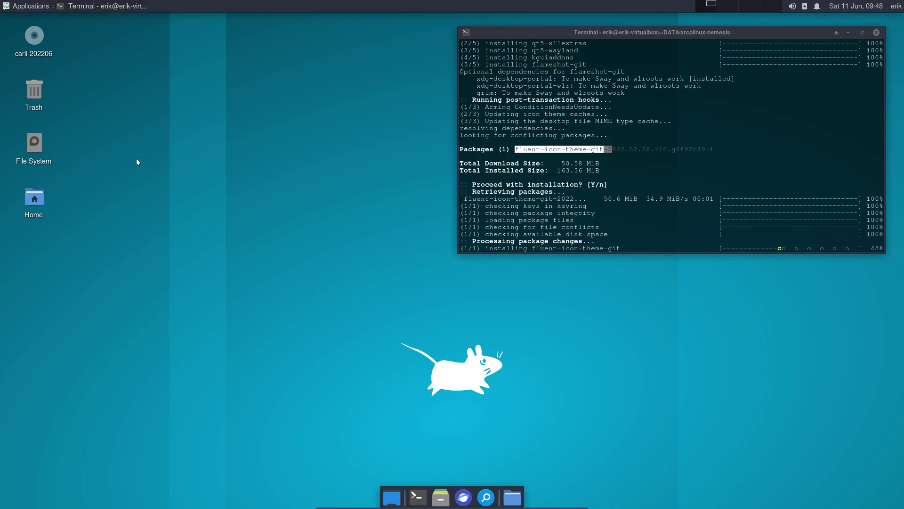
click(31, 6)
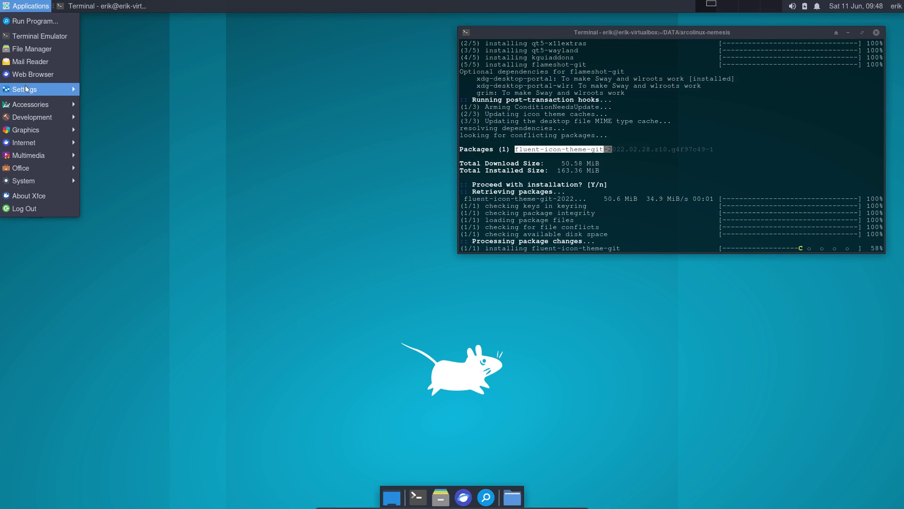
Step: Apply the Fluent dark icon theme in Appearance > Icons
click(135, 89)
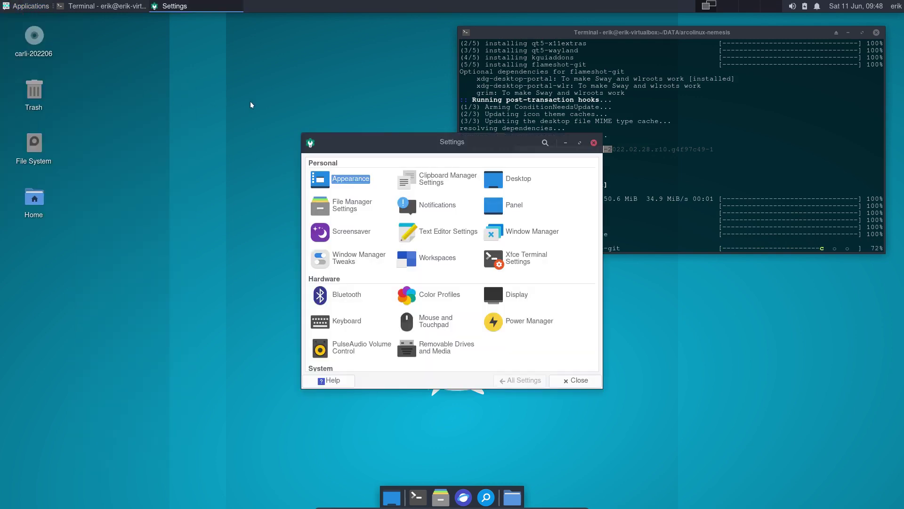
drag(432, 139, 242, 179)
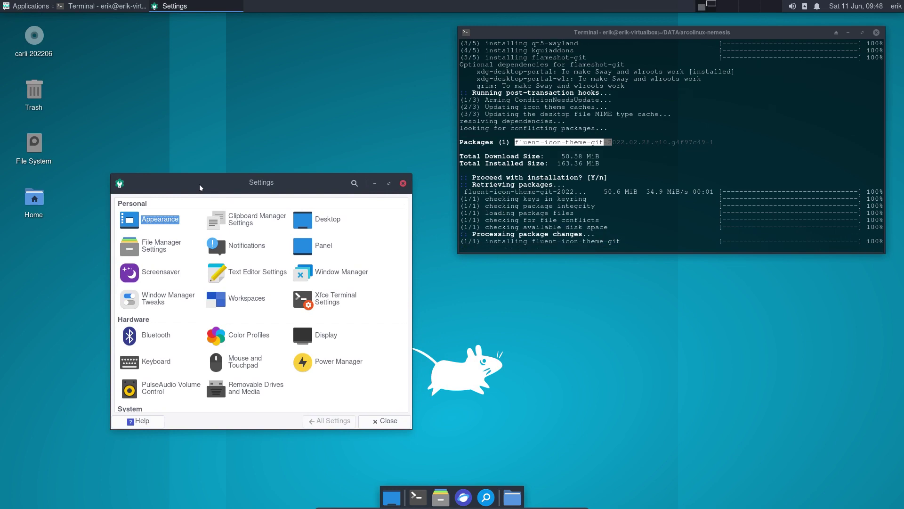
drag(208, 182, 161, 201)
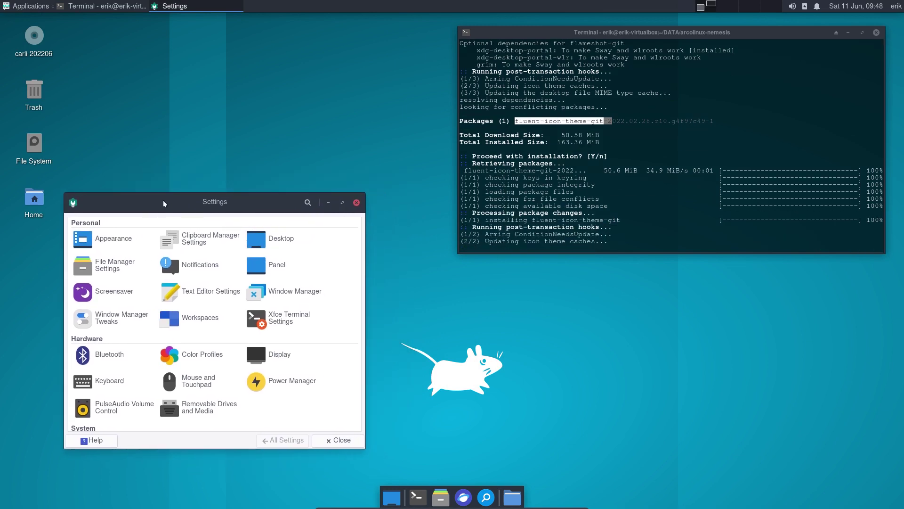
click(126, 236)
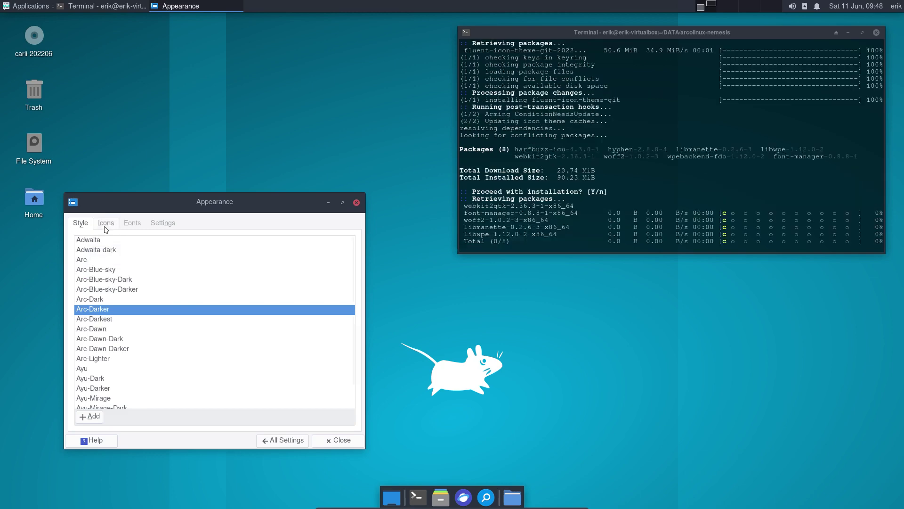
click(106, 223)
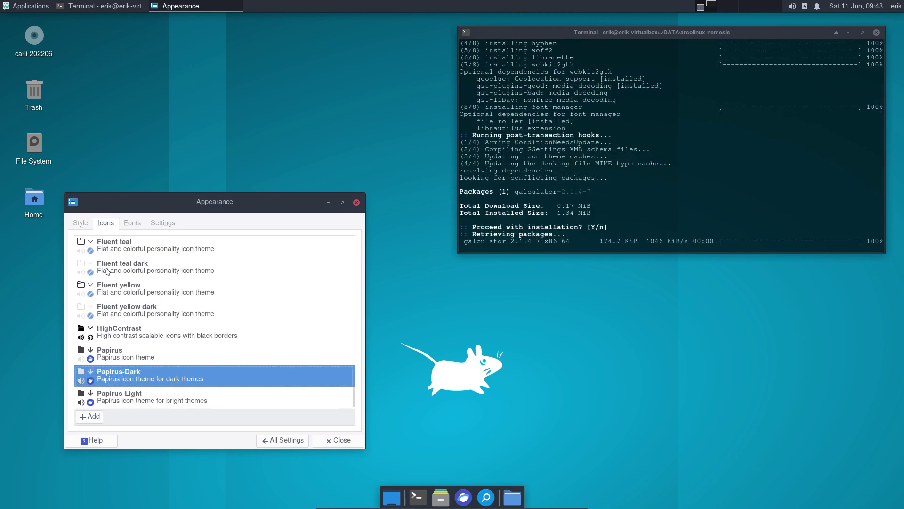
scroll(139, 285, up, 5)
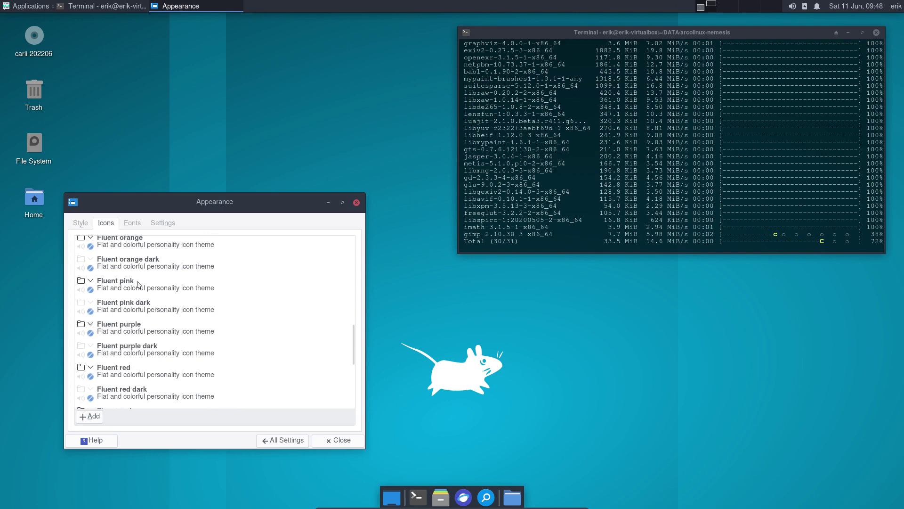
scroll(138, 284, up, 2)
scroll(136, 281, up, 3)
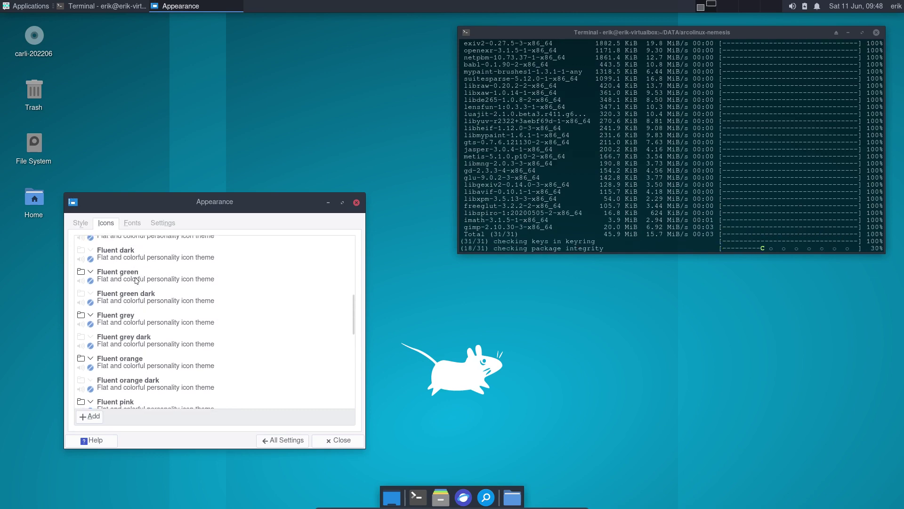
scroll(135, 281, up, 1)
scroll(123, 311, up, 2)
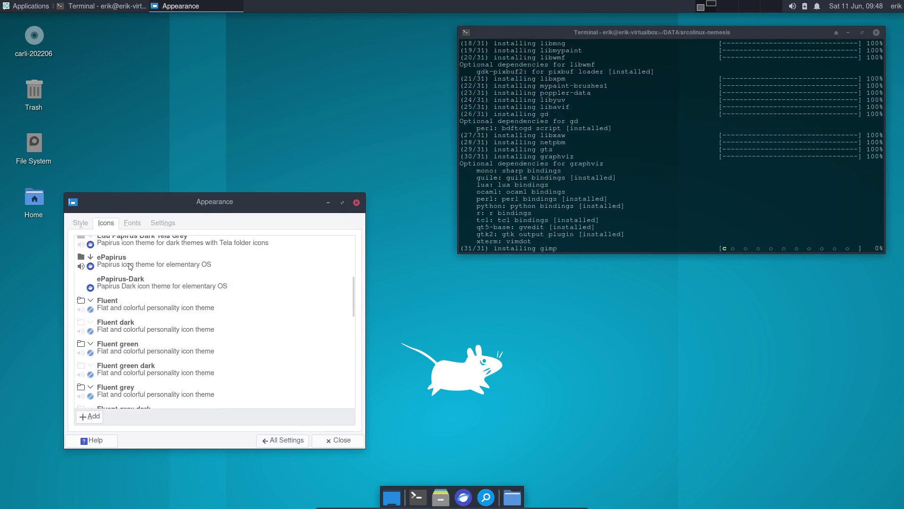
click(118, 327)
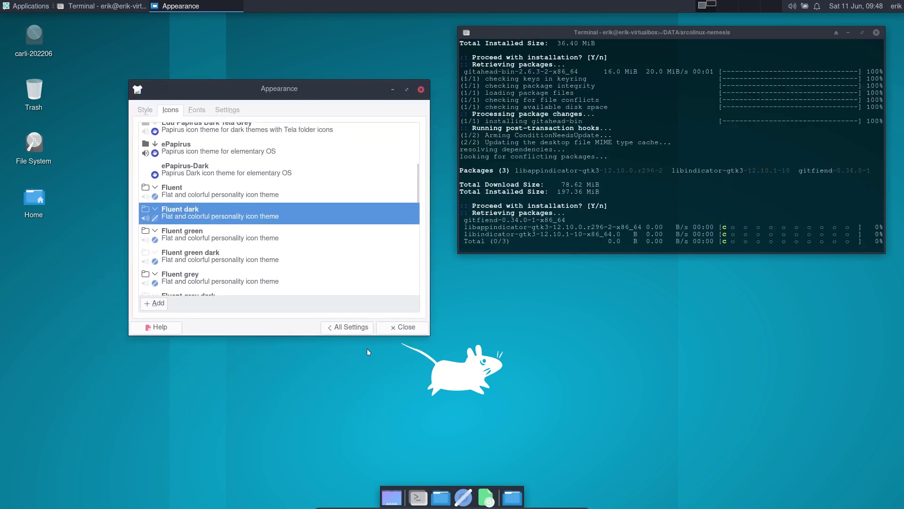
Step: Switch between workspaces and return to the one with the open windows
key(ctrl+alt+Right)
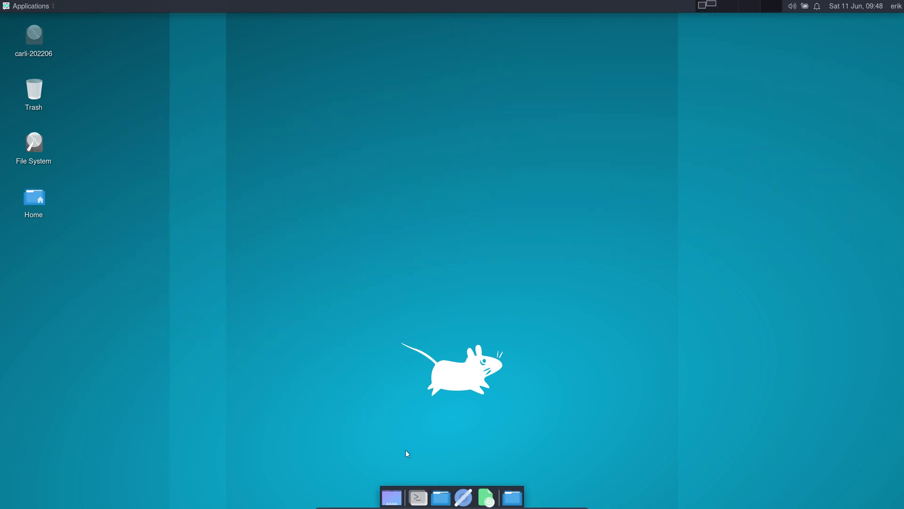
click(707, 8)
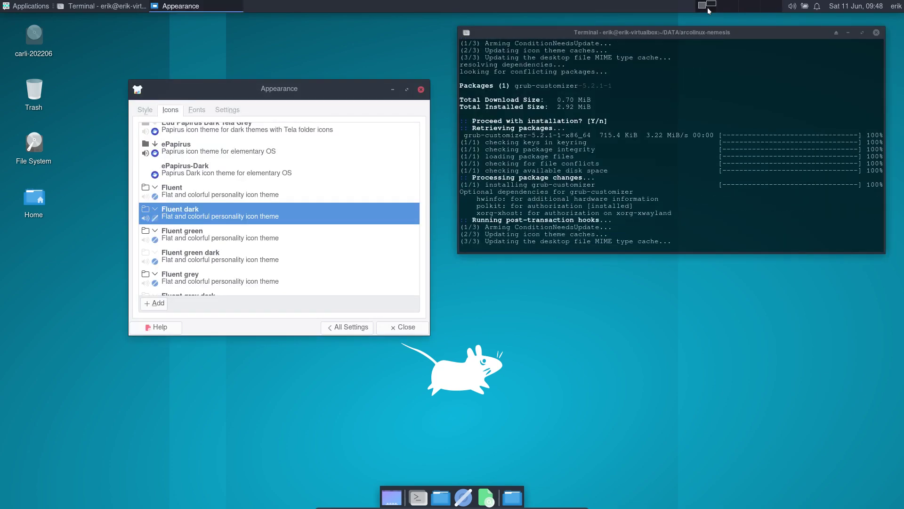
click(746, 9)
click(708, 7)
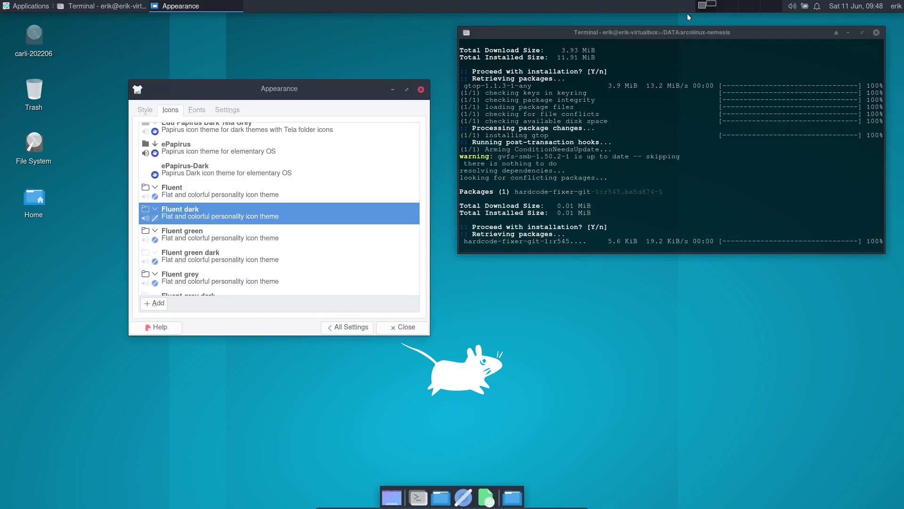
key(ctrl+alt+Right)
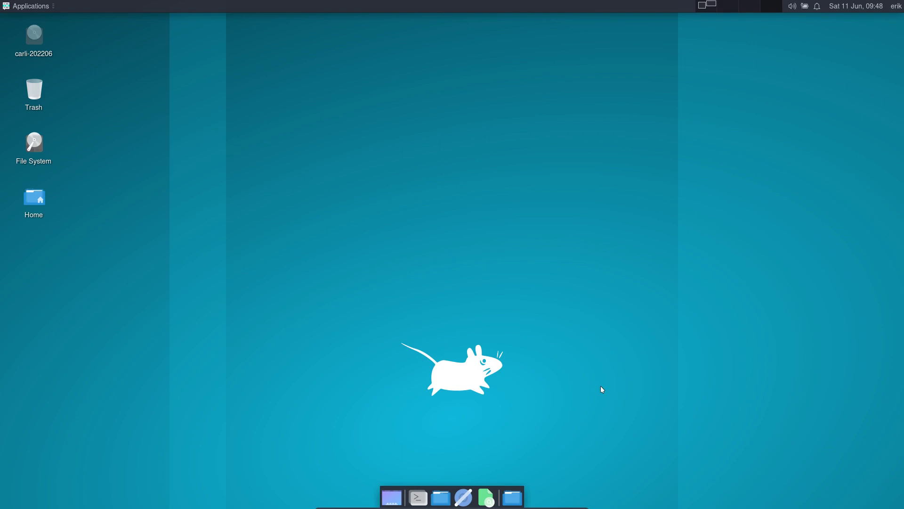
key(ctrl+alt+Left)
key(ctrl+alt+Right)
key(ctrl+alt+Left)
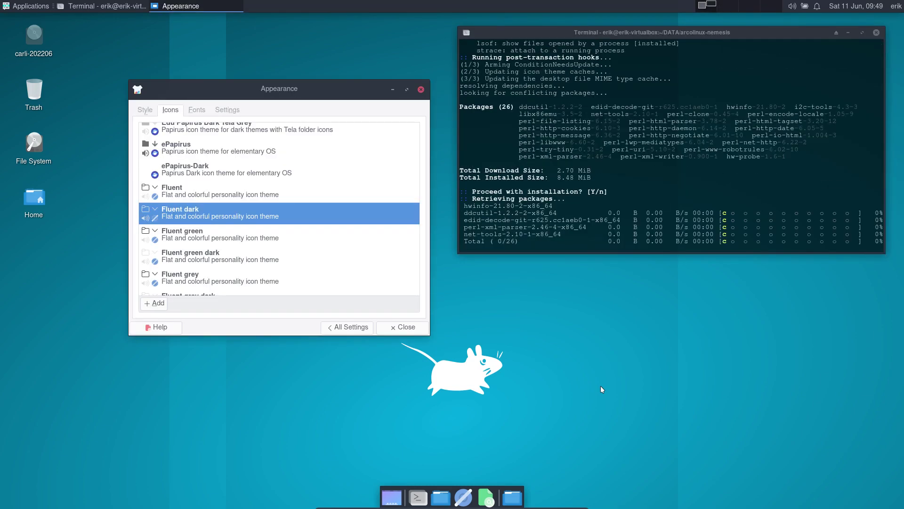
Step: Open the Theme tab of Mouse and Touchpad settings
click(349, 327)
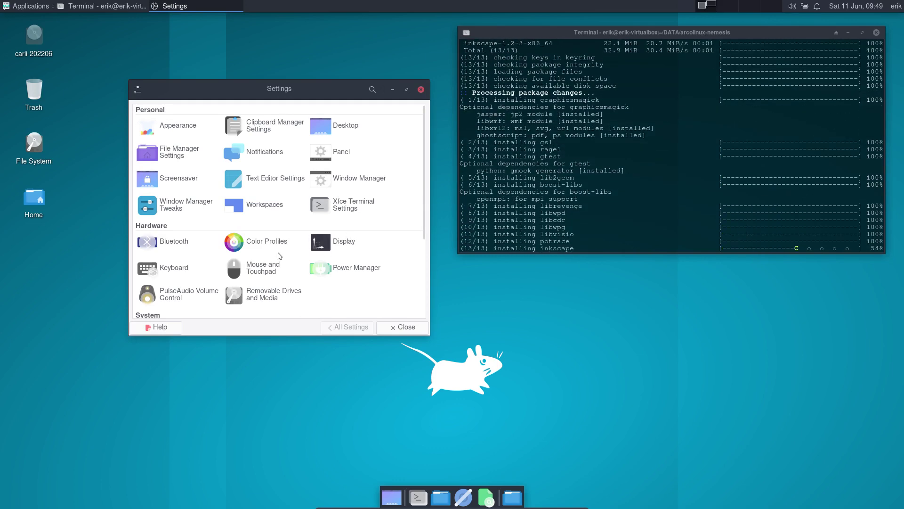
click(261, 267)
click(223, 110)
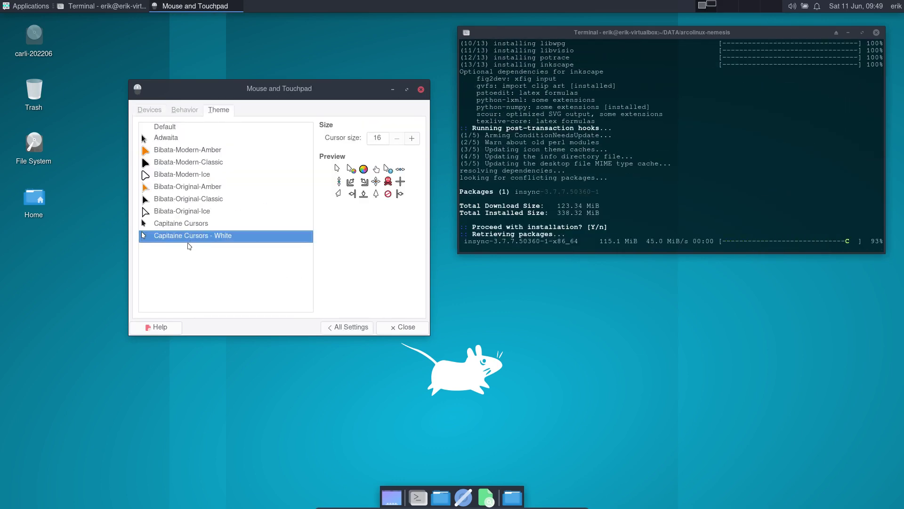
Step: Go back to the All Settings overview and close the Xfce Settings Manager window
click(349, 325)
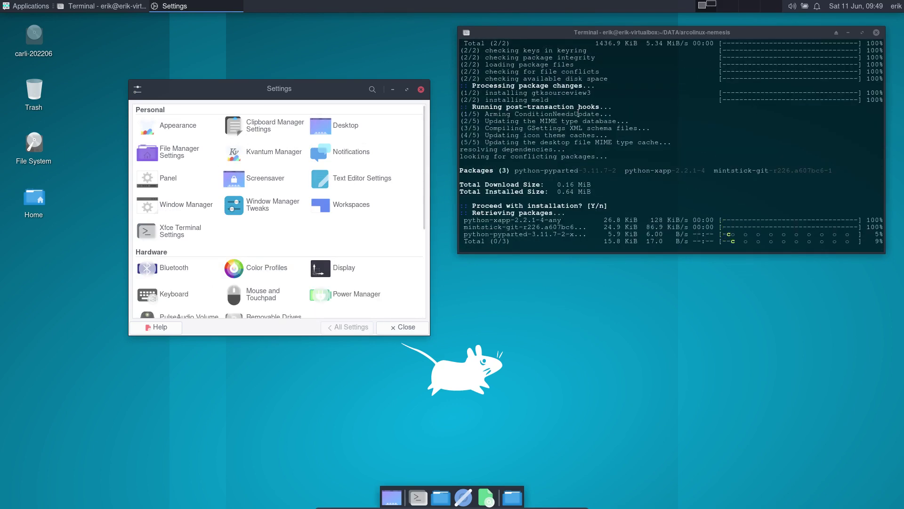
click(421, 90)
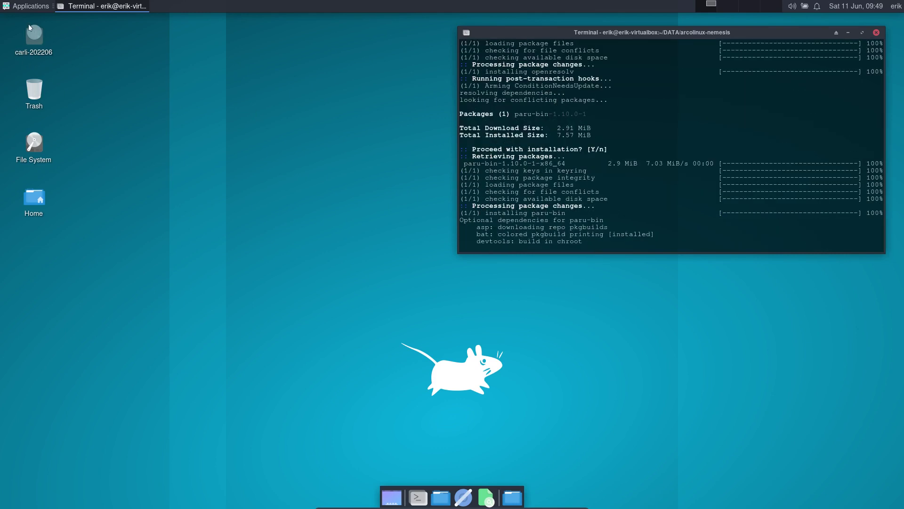
Step: Launch Firefox from Applications > Internet, maximise its window and focus the address bar
click(29, 6)
mouse_move(24, 137)
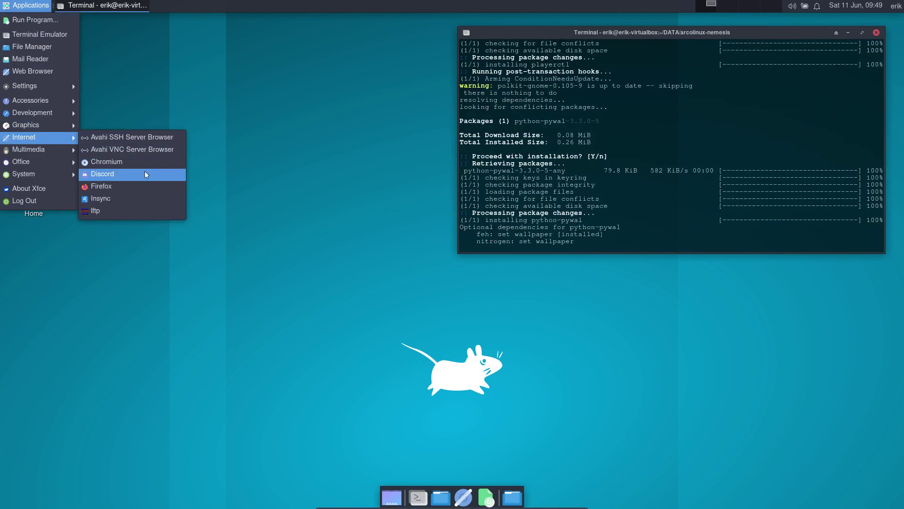
click(151, 186)
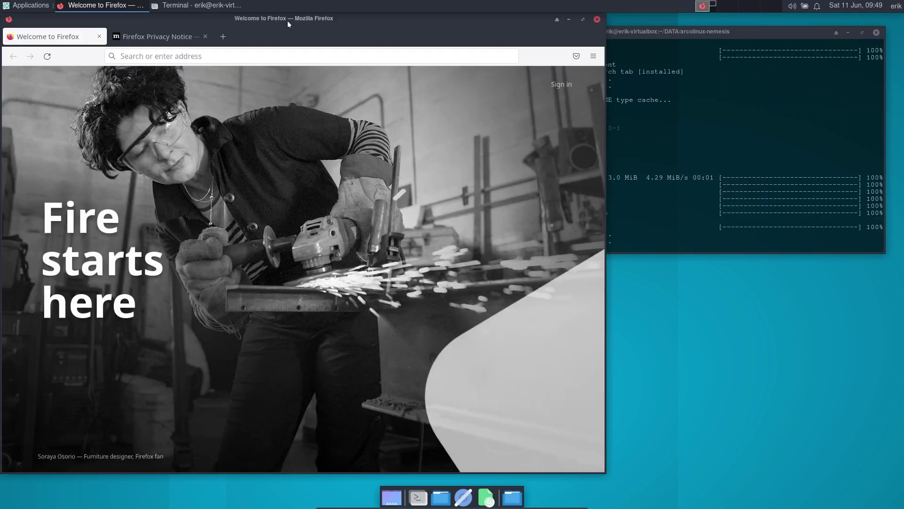
double_click(288, 21)
click(233, 56)
Step: Search the web for 'arch wiki ntp'
text(a)
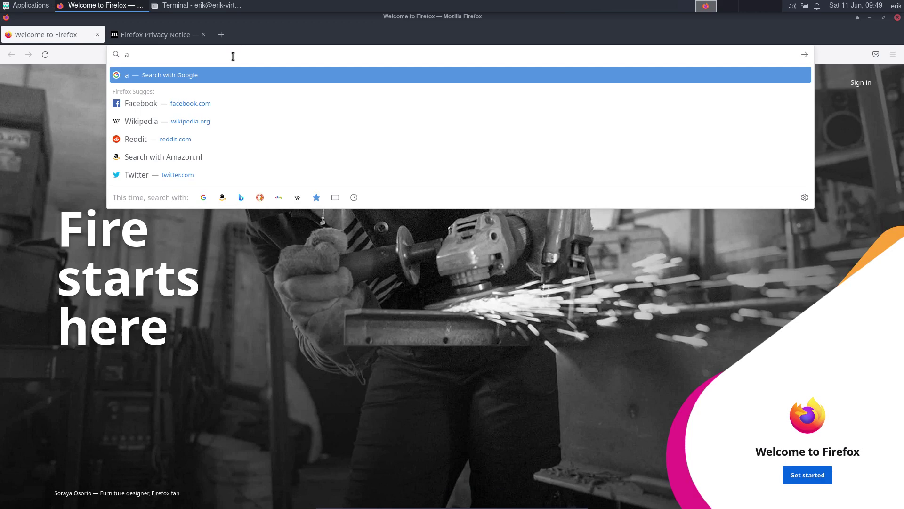
text(rn)
key(BackSpace)
text(c)
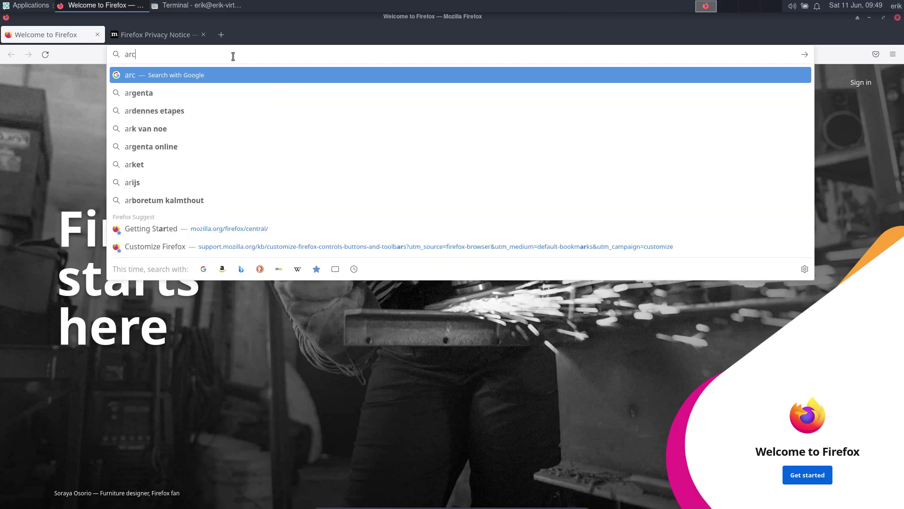
text(h wiki ntp)
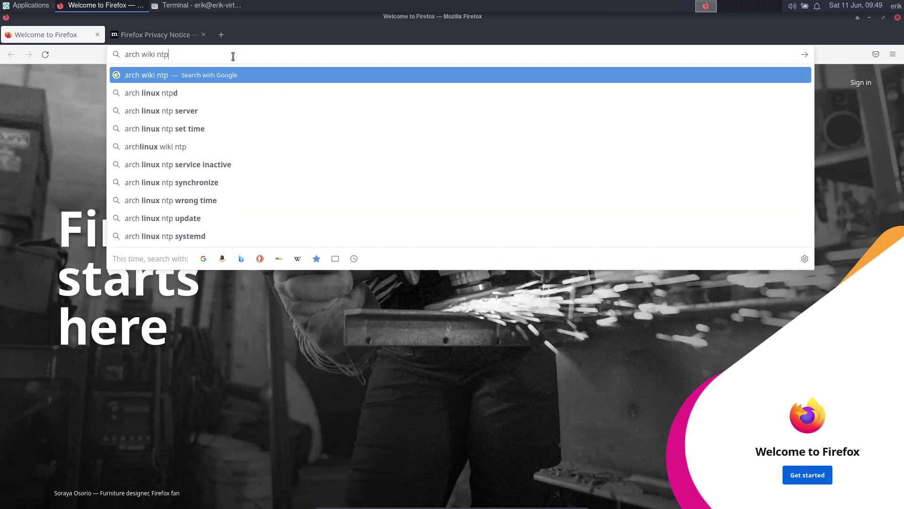
key(Return)
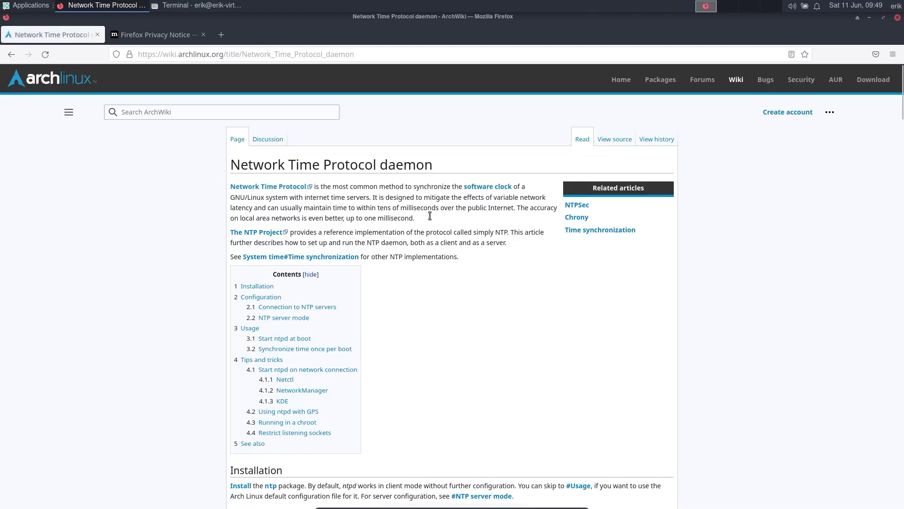
Step: Zoom the ntpd article, select ntpd.service under 'Start ntpd at boot', then close Firefox
key(ctrl+plus)
key(ctrl+plus)
key(ctrl+plus)
key(ctrl+plus)
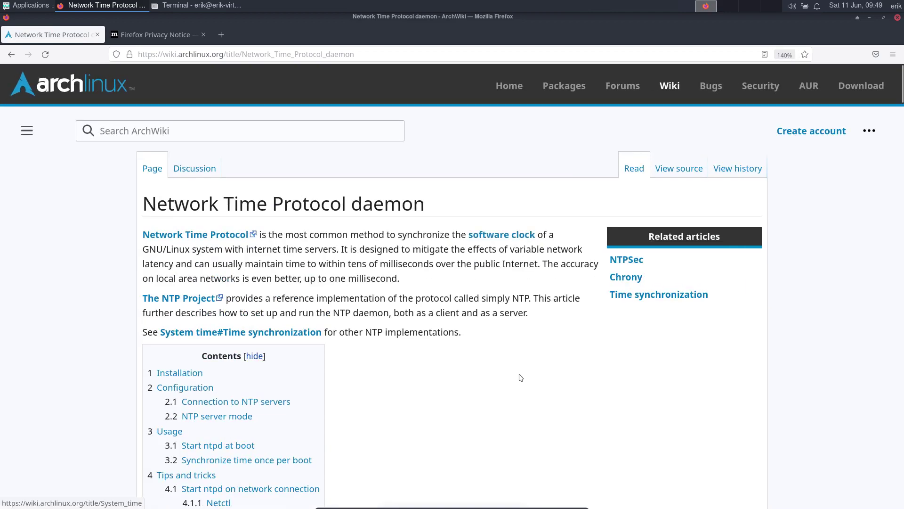
scroll(521, 378, down, 10)
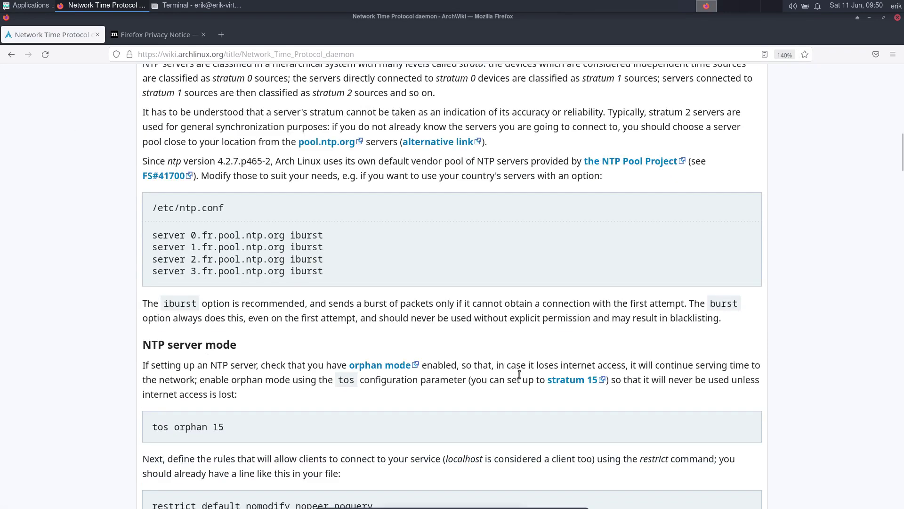
scroll(519, 375, down, 5)
scroll(520, 375, down, 7)
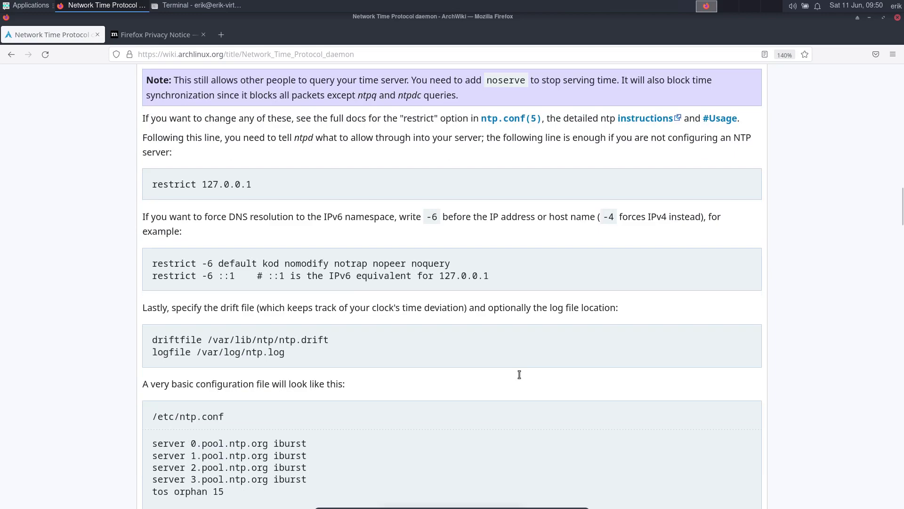
scroll(521, 376, down, 9)
scroll(520, 378, down, 5)
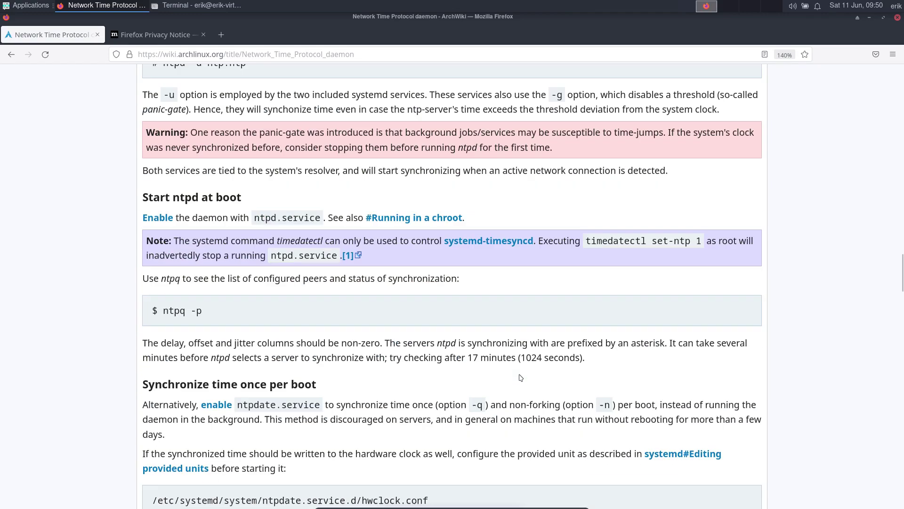
scroll(521, 378, down, 3)
scroll(520, 377, down, 6)
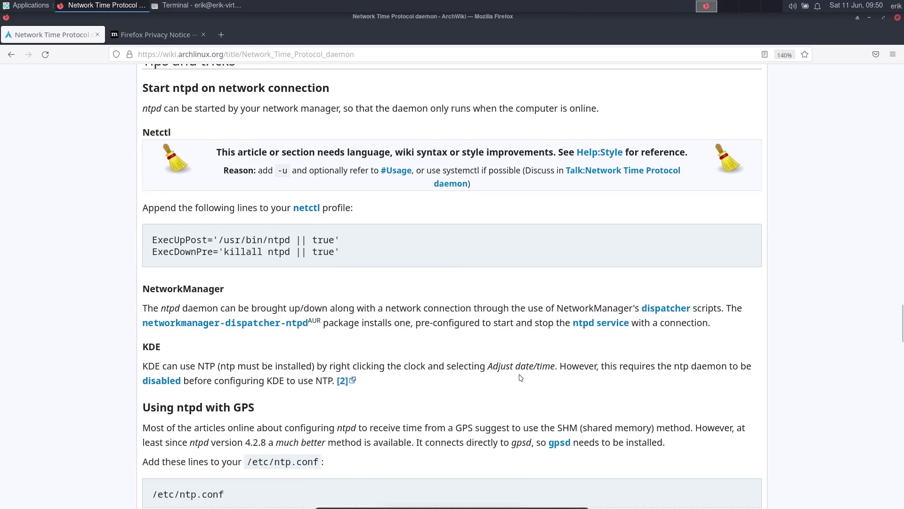
scroll(520, 376, up, 6)
scroll(520, 375, up, 2)
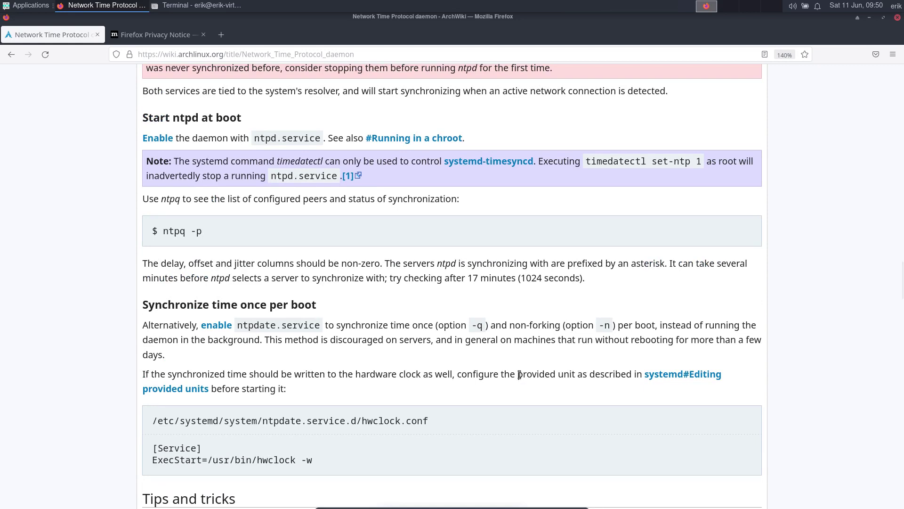
drag(254, 140, 307, 139)
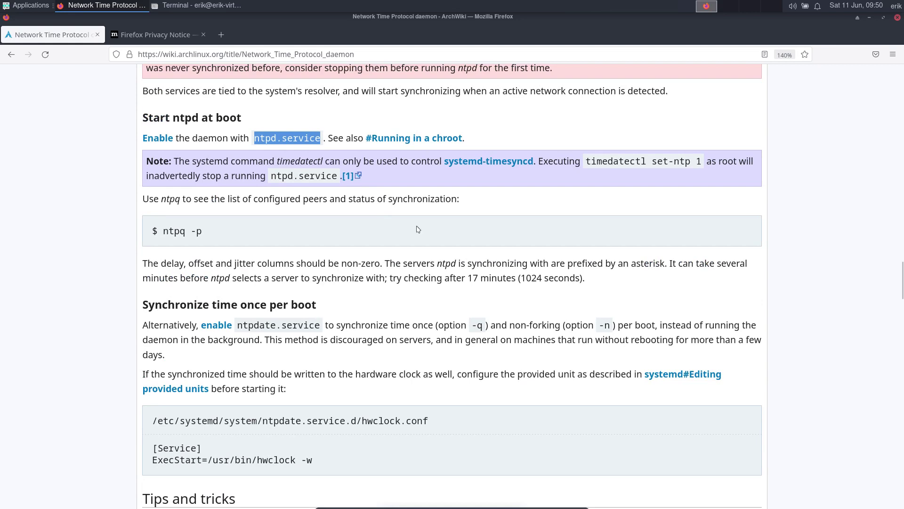
click(898, 17)
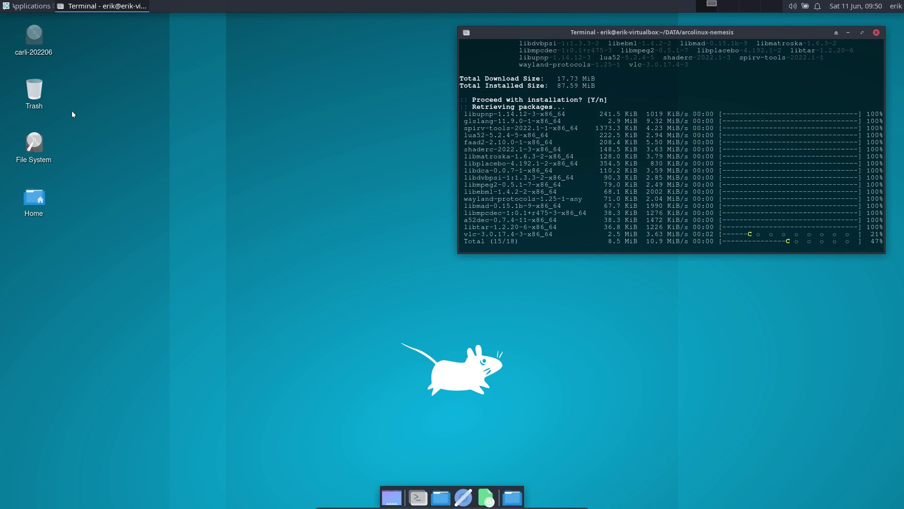
Step: Open and dismiss the Applications menu twice while the nemesis script finishes
click(28, 5)
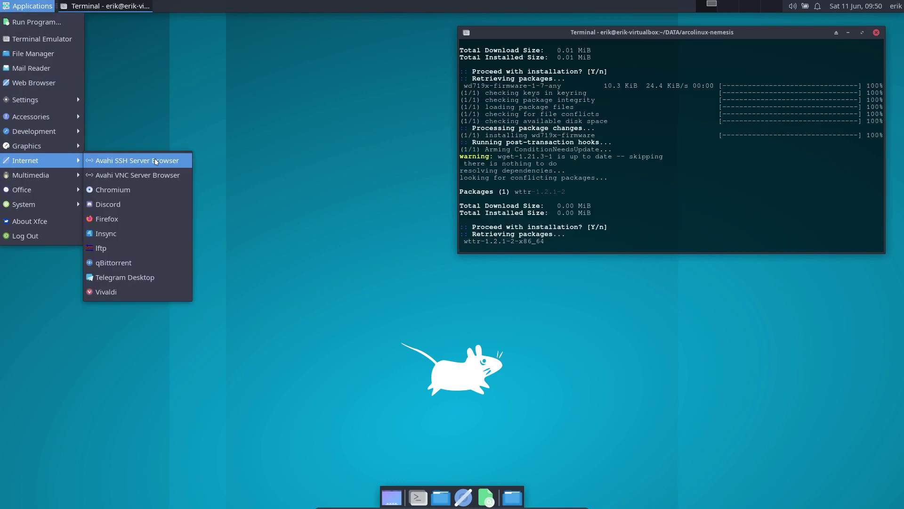
mouse_move(25, 160)
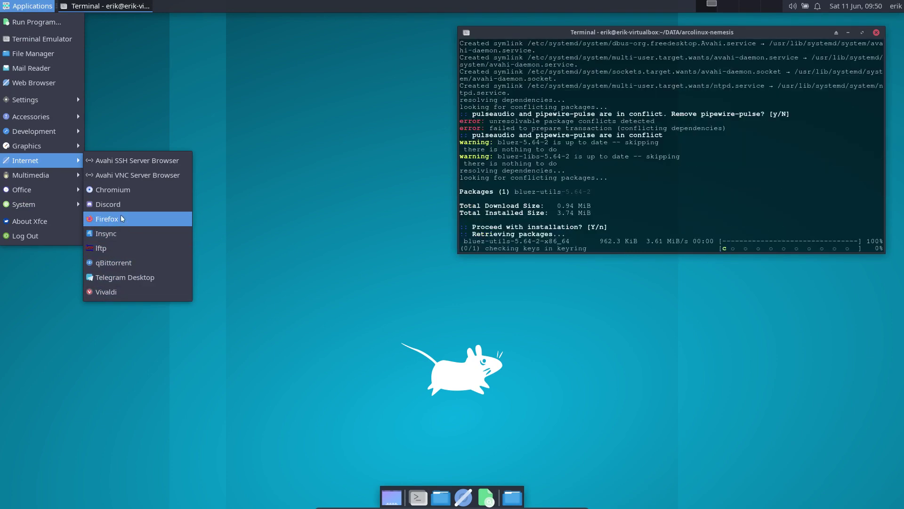
click(473, 432)
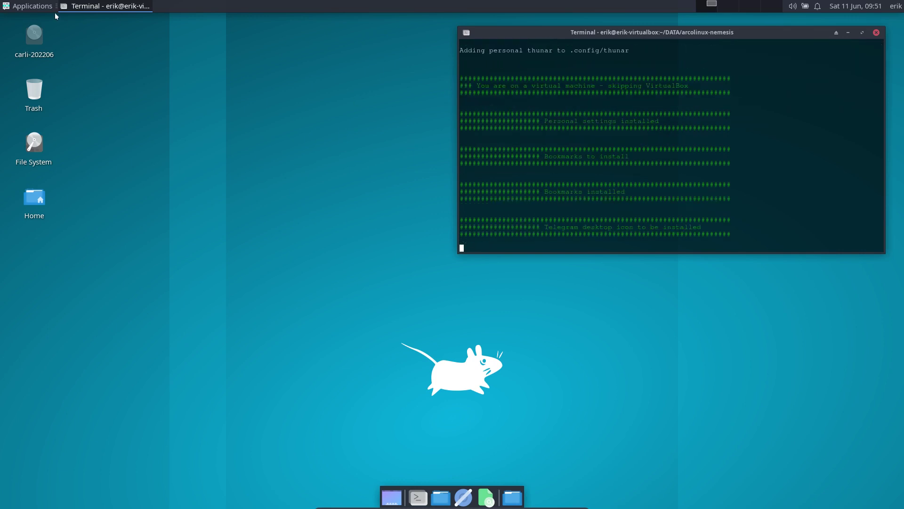
click(26, 5)
click(269, 226)
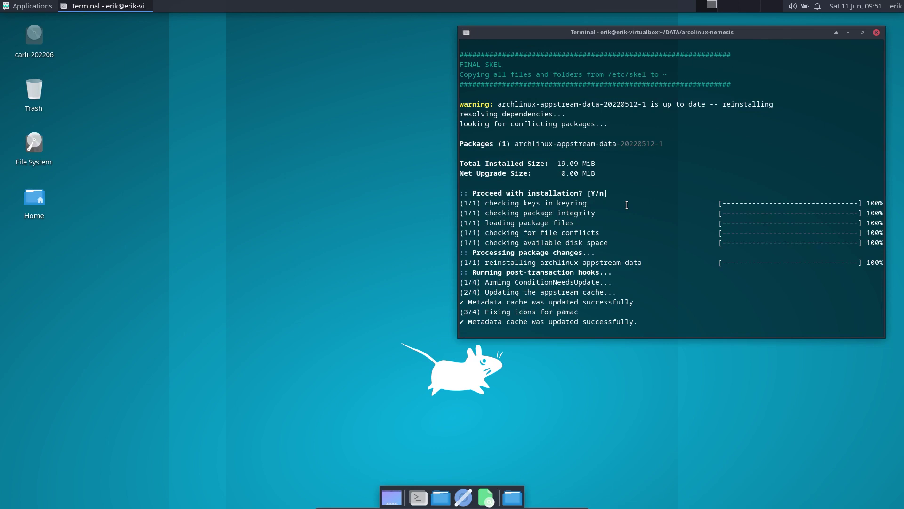
Step: Close the finished terminal and log out of the desktop session
click(877, 33)
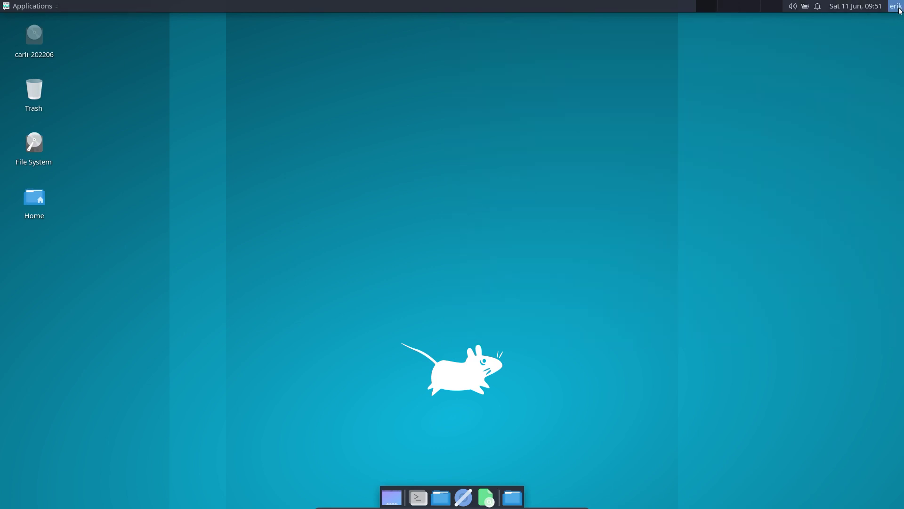
click(896, 5)
click(869, 85)
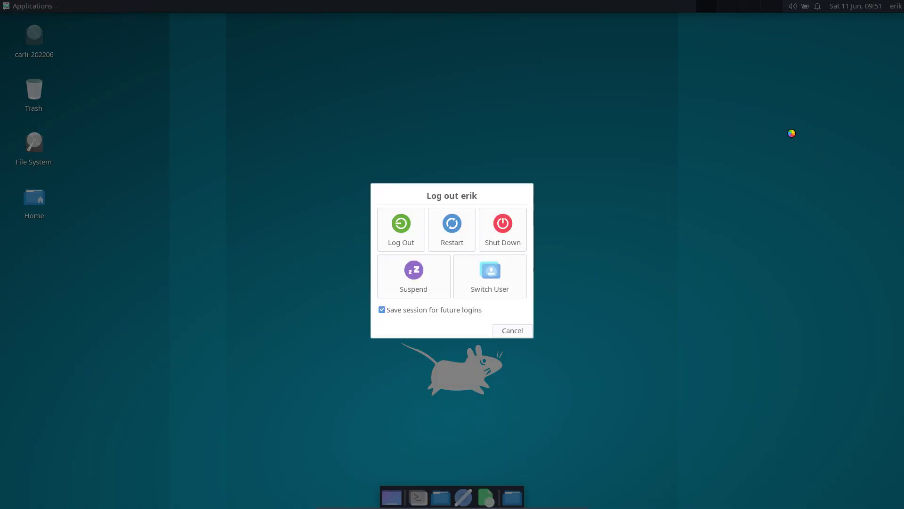
click(401, 231)
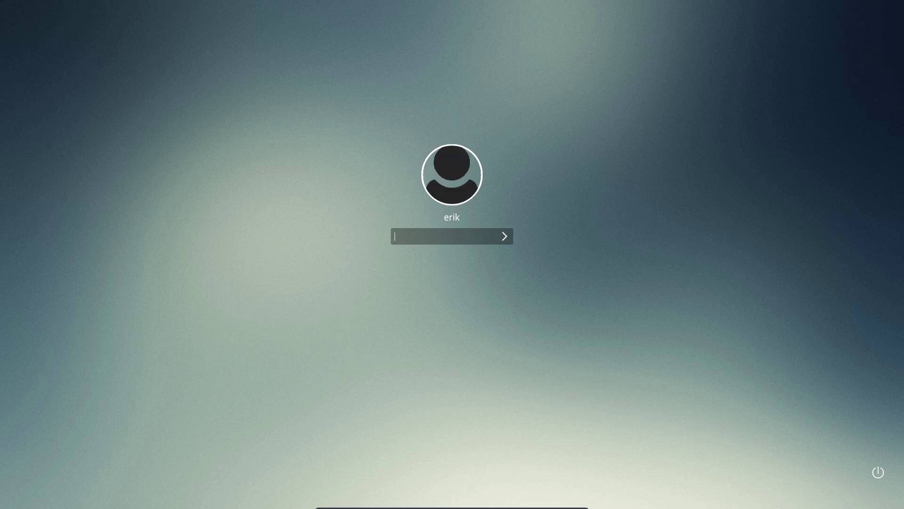
Step: Reboot from the login screen and choose 'Boot existing OS' in the boot menu
click(880, 473)
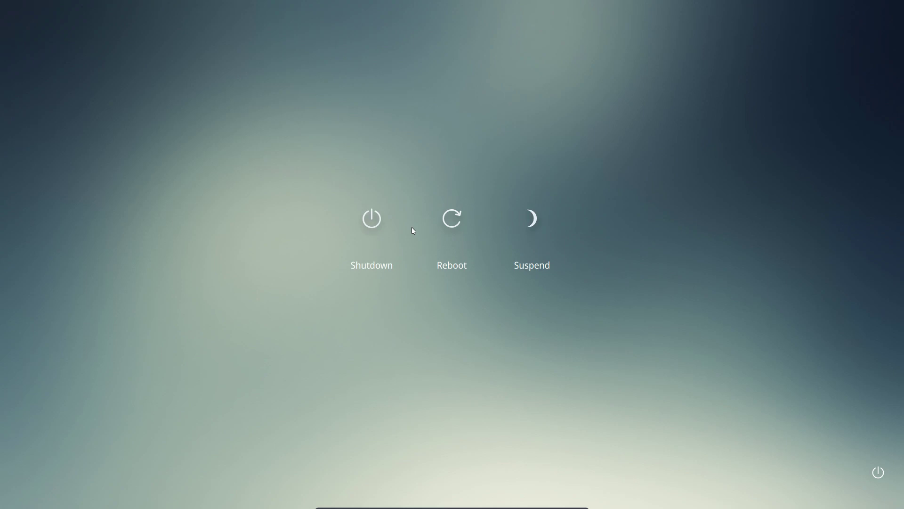
click(453, 227)
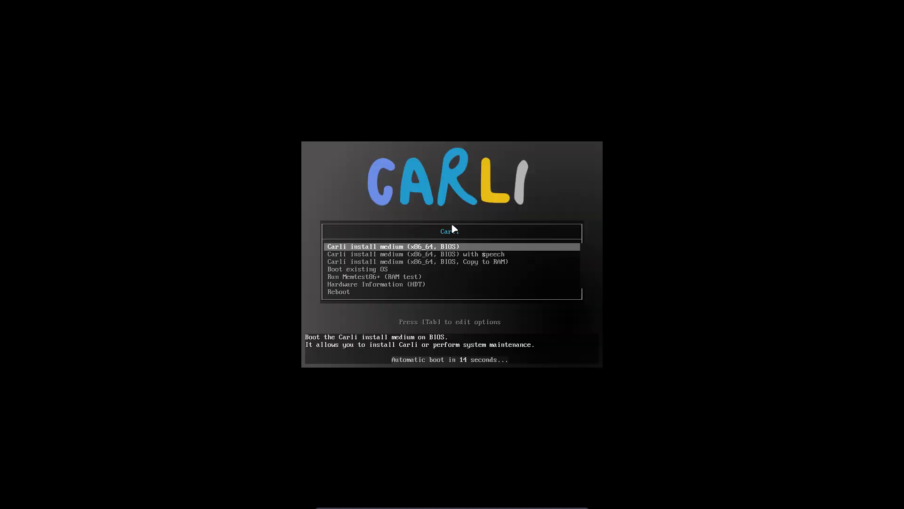
key(Down)
key(Down)
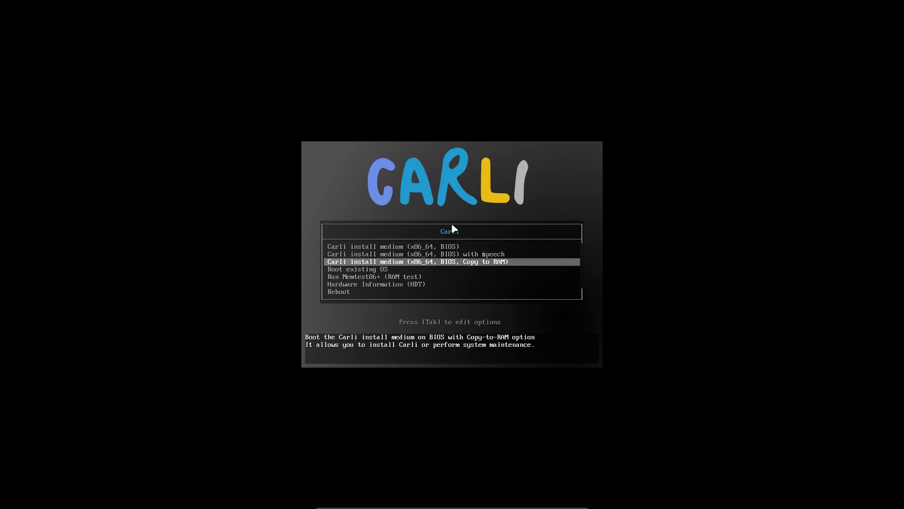
key(Down)
key(Return)
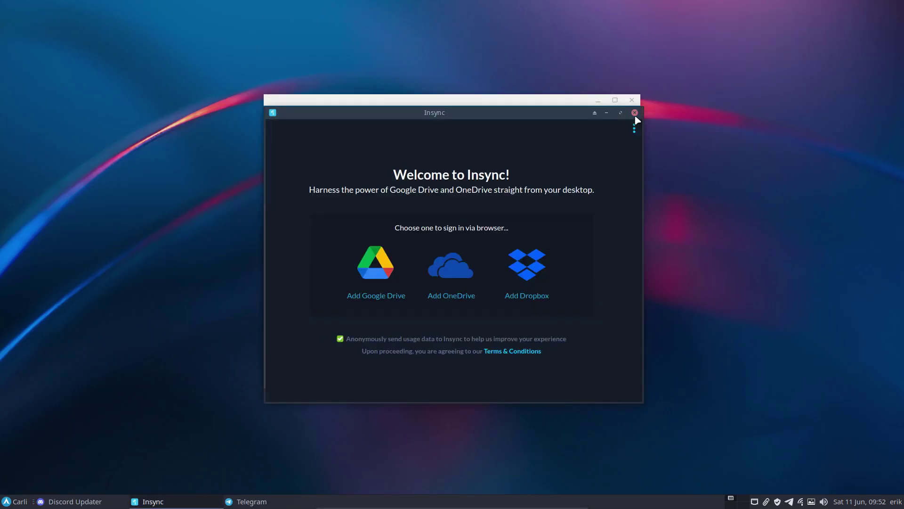
Step: Close the Insync welcome, Telegram, Firefox Discord page and Discord login windows
click(635, 113)
click(632, 100)
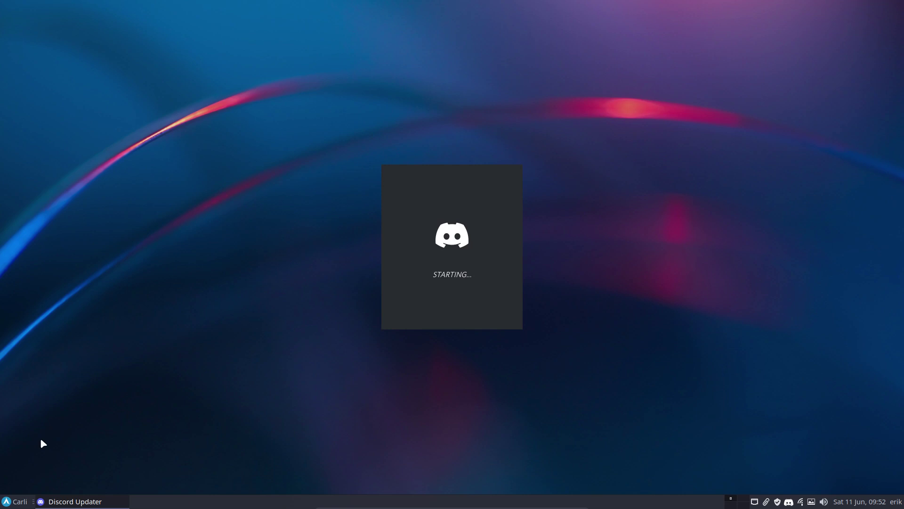
click(14, 502)
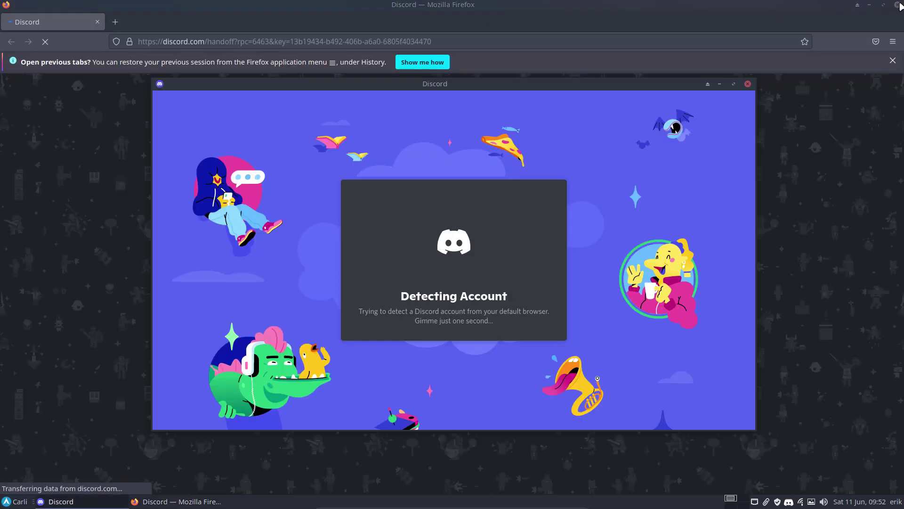
click(897, 5)
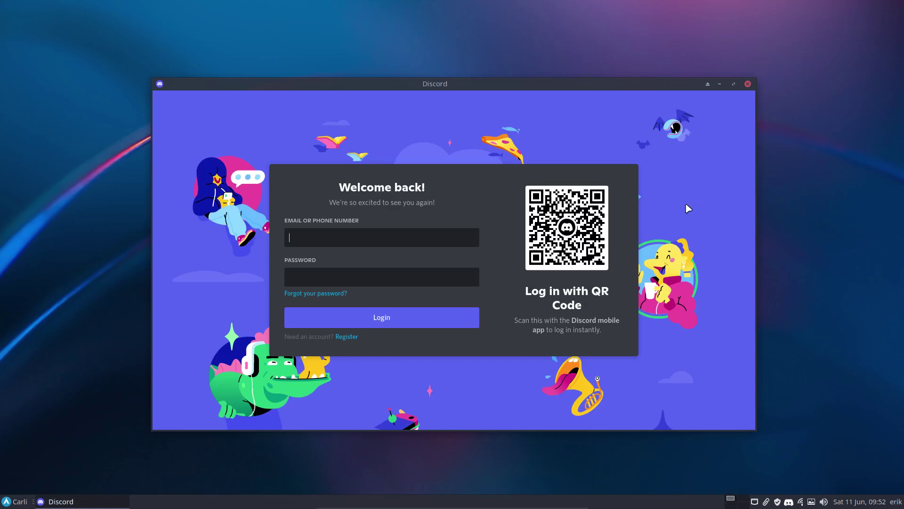
click(748, 84)
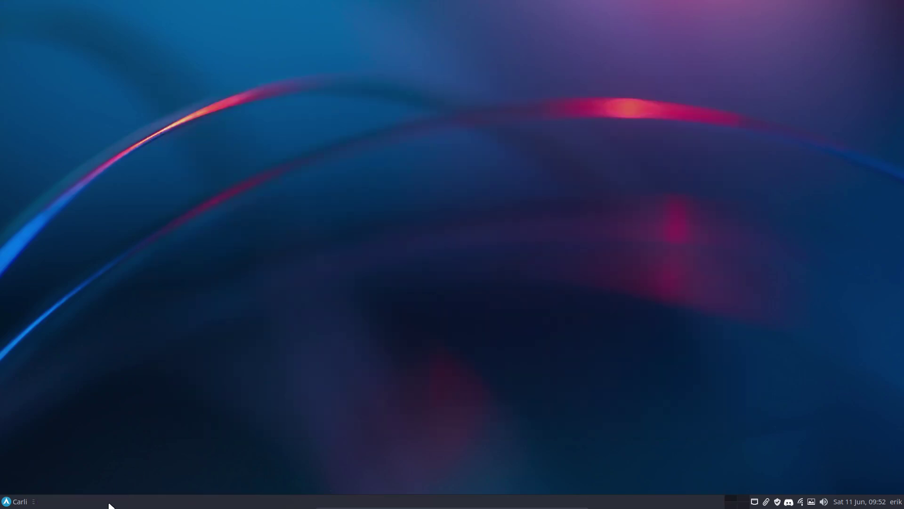
Step: Open Panel Preferences and keep the main panel horizontal after briefly trying vertical
right_click(126, 505)
mouse_move(151, 484)
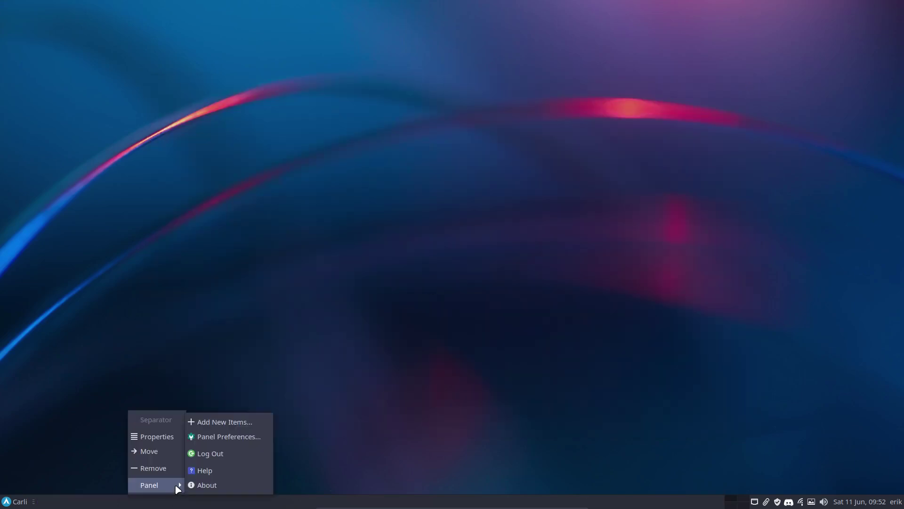
click(247, 439)
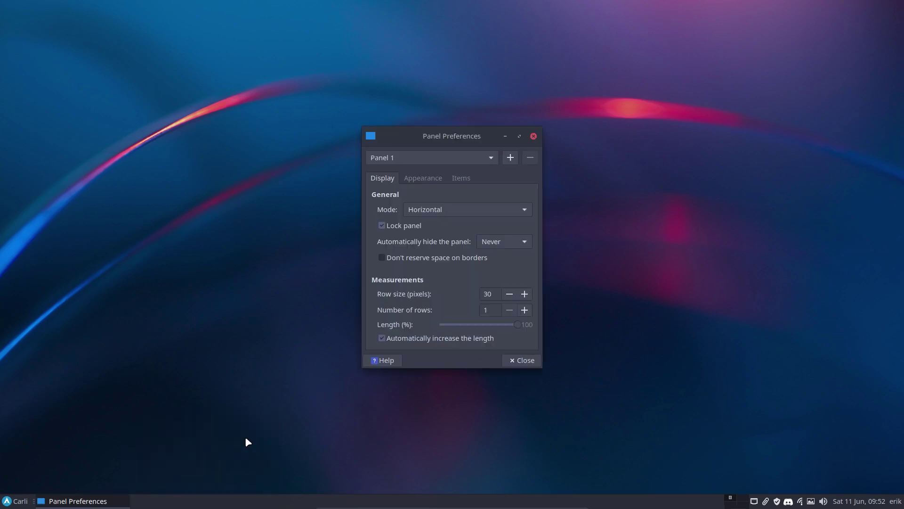
click(464, 212)
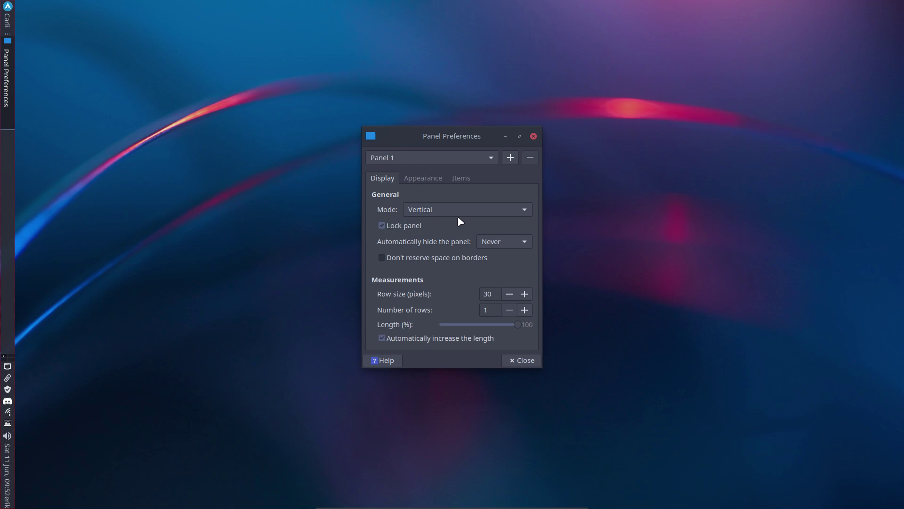
click(462, 210)
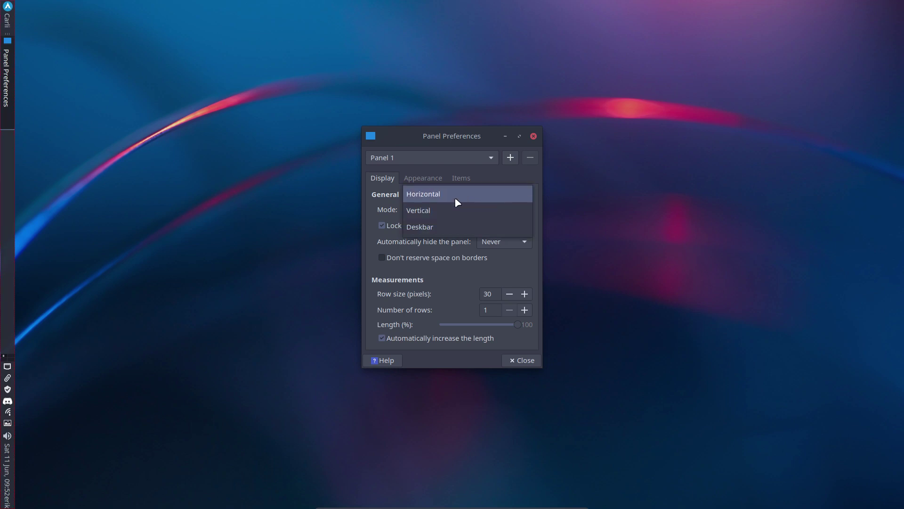
click(457, 203)
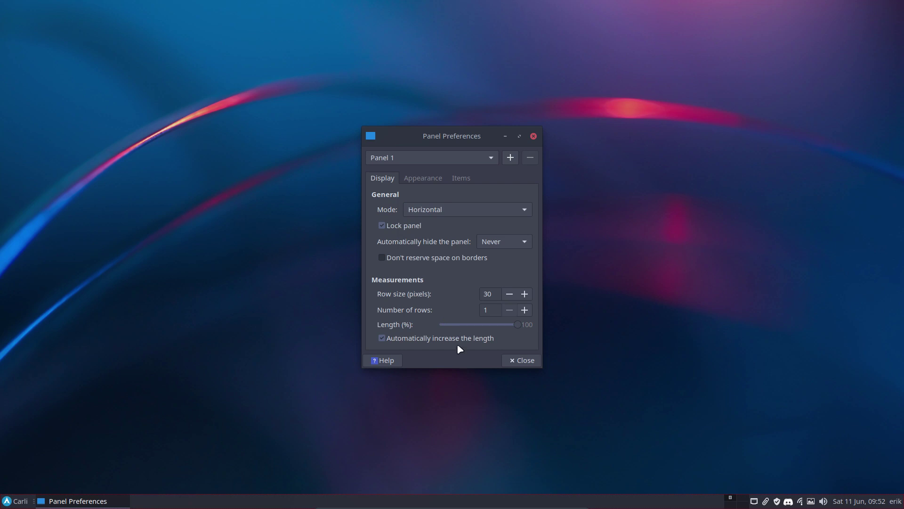
Step: Unlock the panel, drag it to the top edge, relock it, and add Panel 2
click(401, 226)
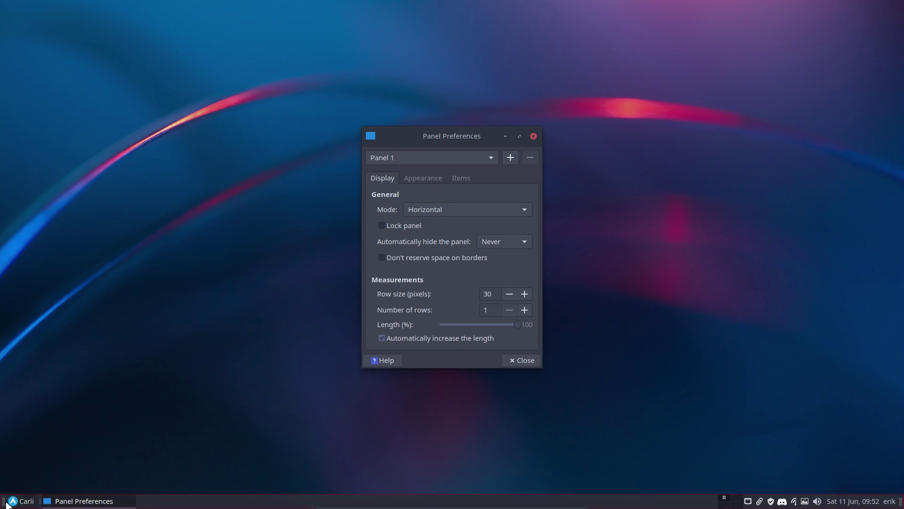
drag(6, 502, 3, 7)
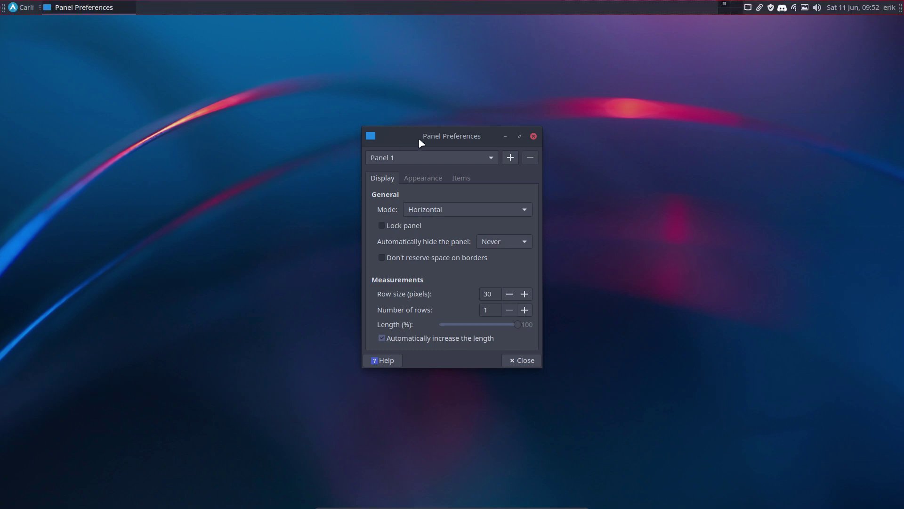
click(424, 225)
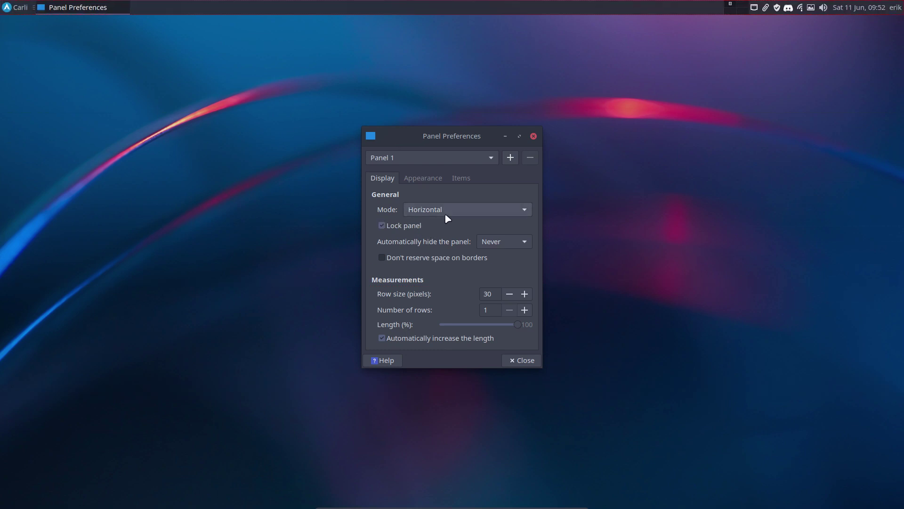
click(16, 7)
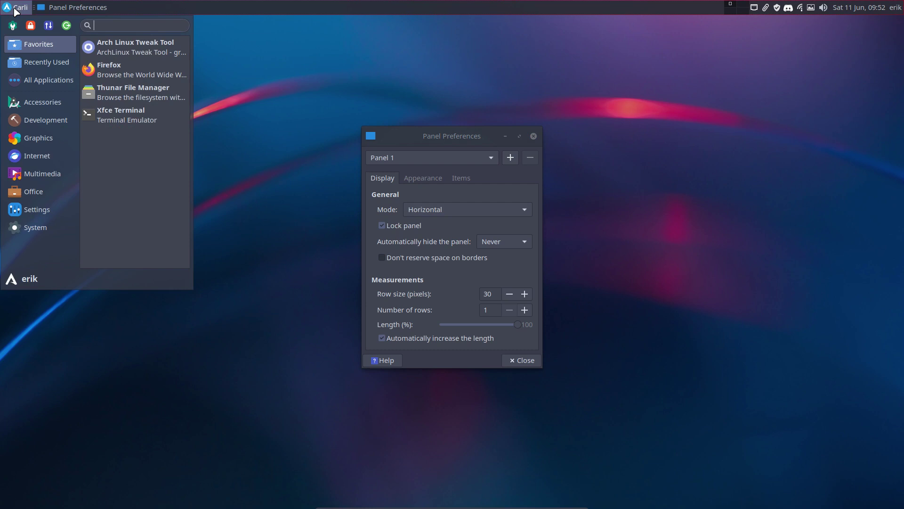
click(420, 57)
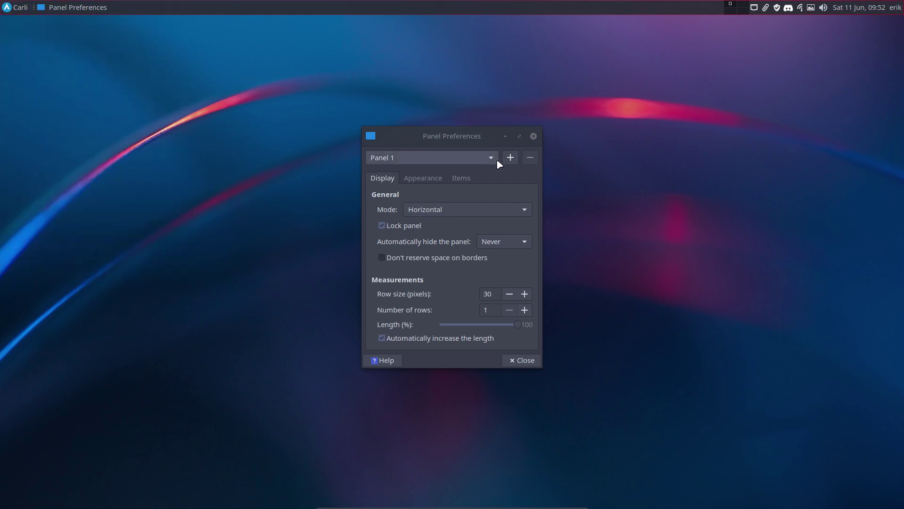
click(511, 158)
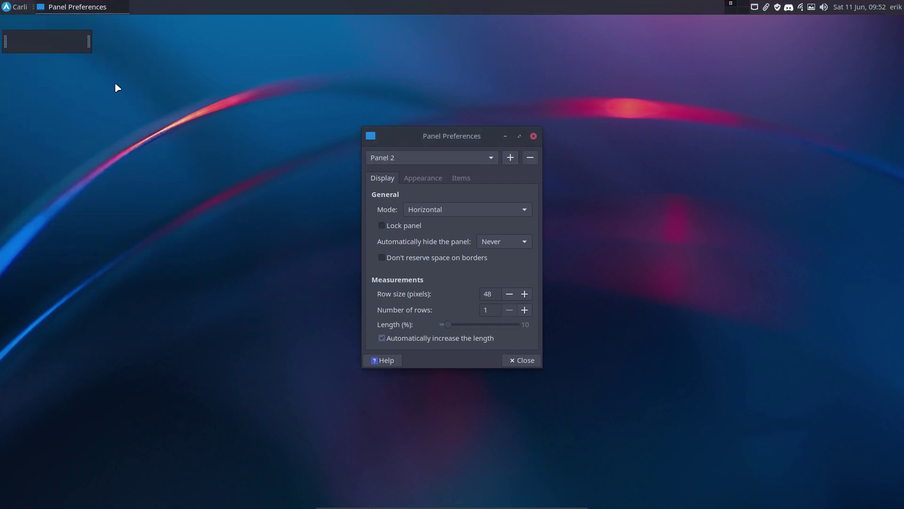
Step: Place Panel 2 at bottom centre, adjust its length, set auto-hide to Never, close preferences
mouse_move(56, 40)
mouse_down()
mouse_move(446, 506)
mouse_move(473, 506)
mouse_up()
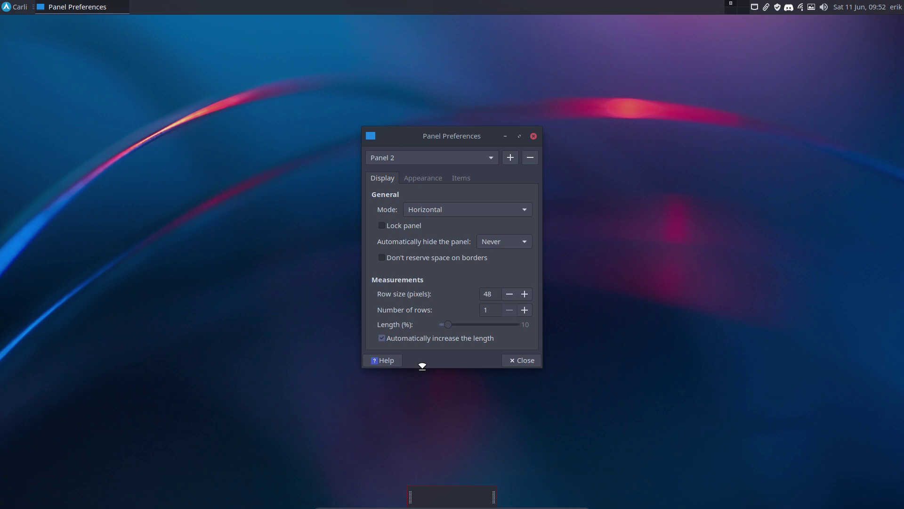
mouse_move(450, 323)
mouse_down()
mouse_move(477, 325)
mouse_move(466, 328)
mouse_up()
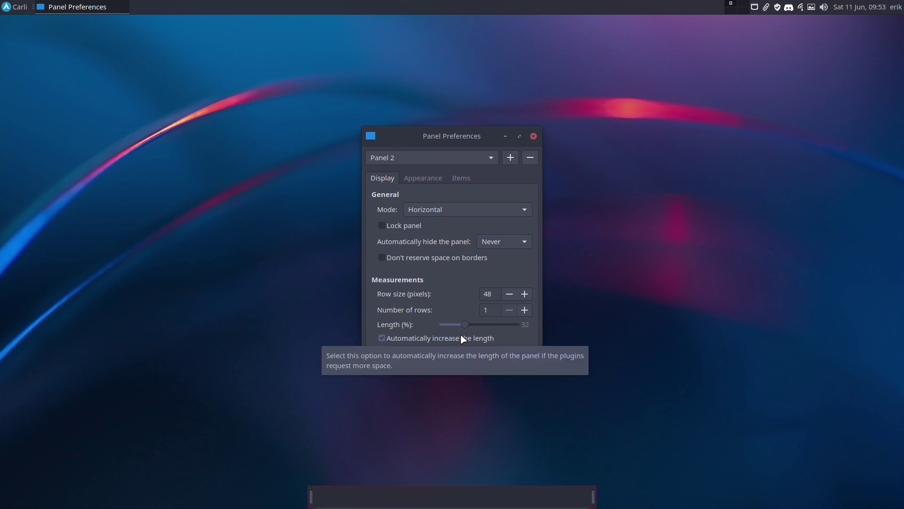
click(504, 241)
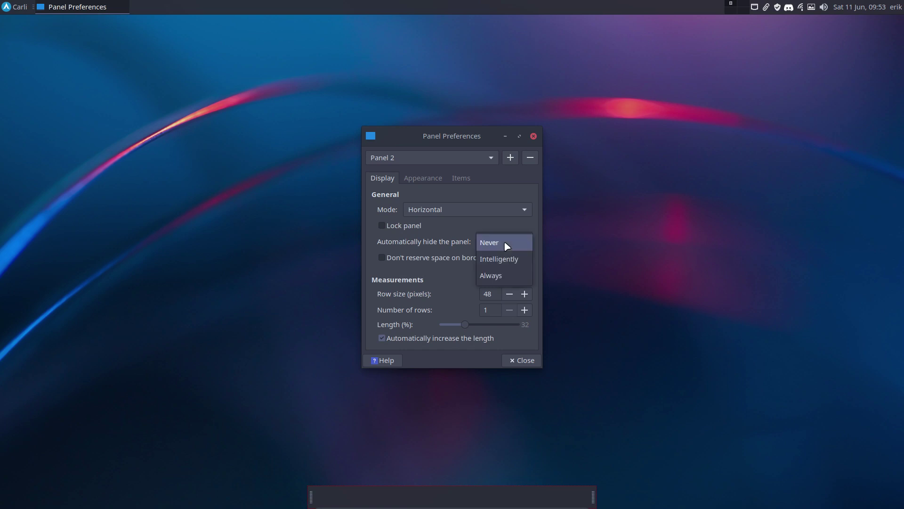
click(465, 234)
click(521, 360)
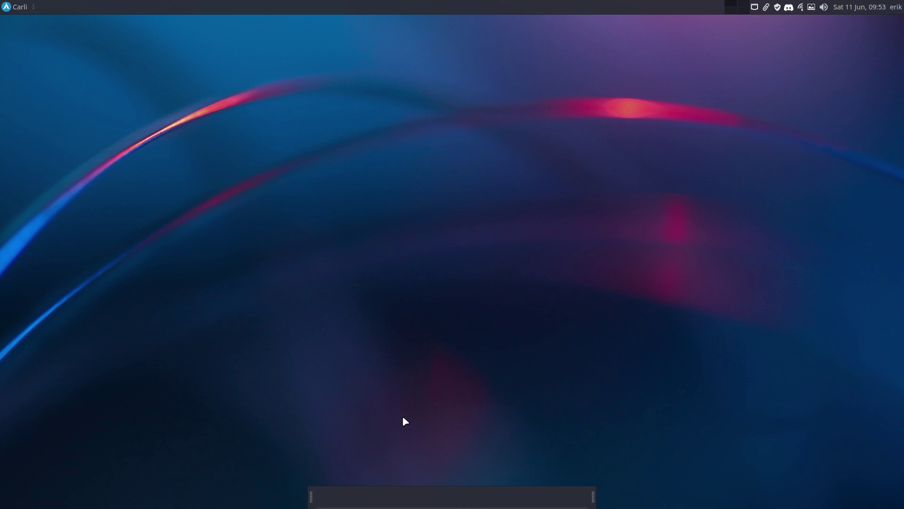
Step: Search 'firef' in the Whisker menu and add a Firefox launcher to Panel 2
right_click(346, 503)
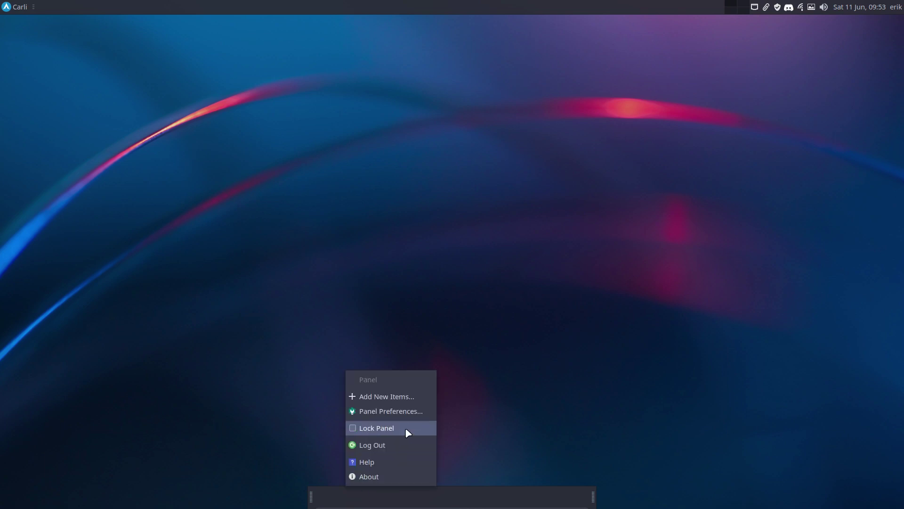
click(60, 55)
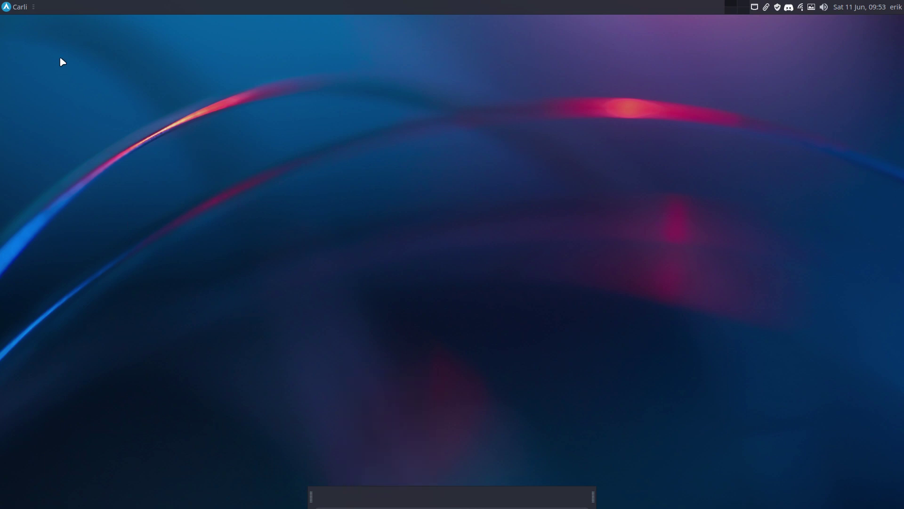
click(19, 7)
text(f)
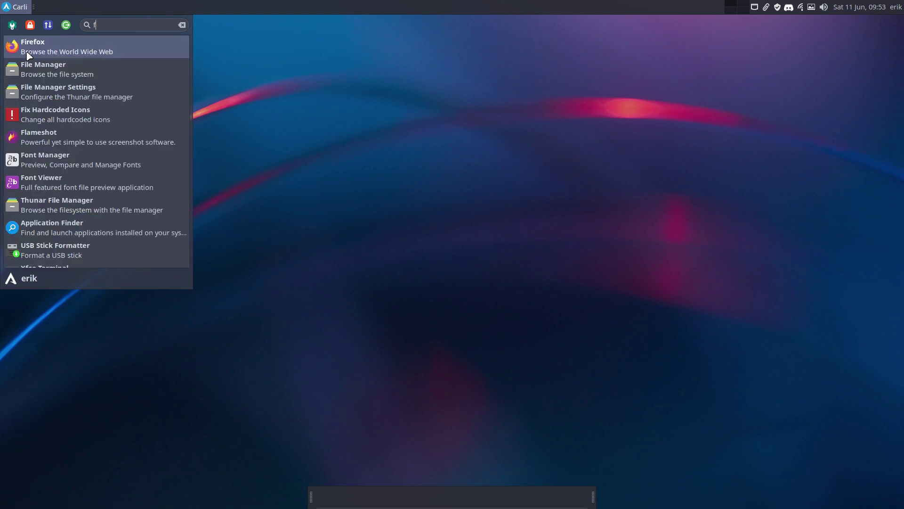
text(irefo)
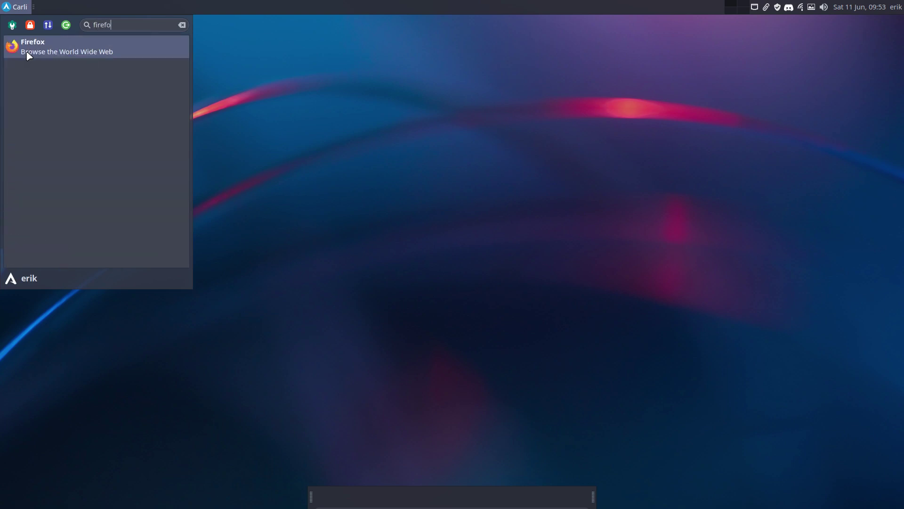
right_click(30, 55)
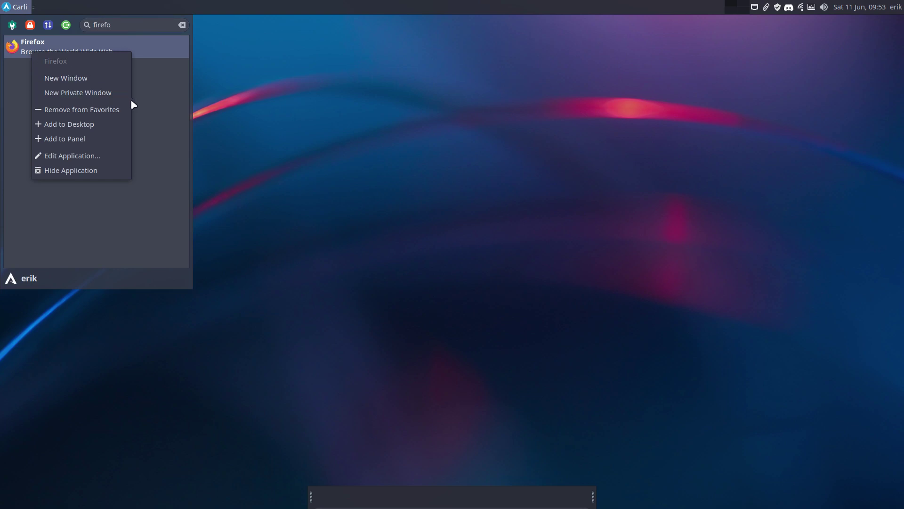
click(89, 140)
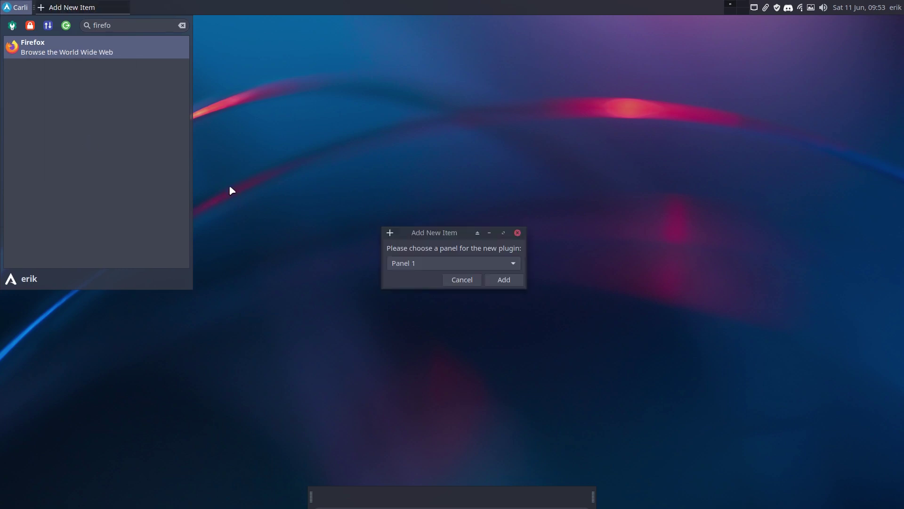
click(517, 266)
click(462, 282)
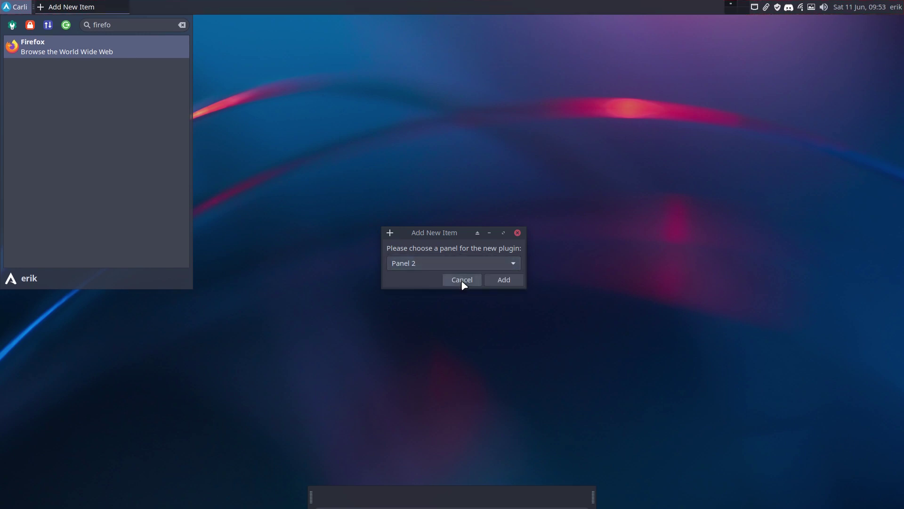
click(502, 282)
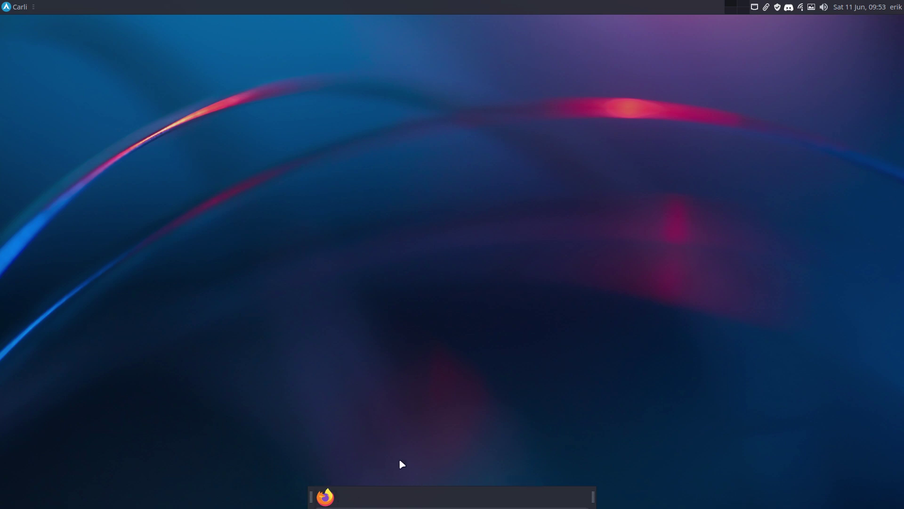
right_click(358, 504)
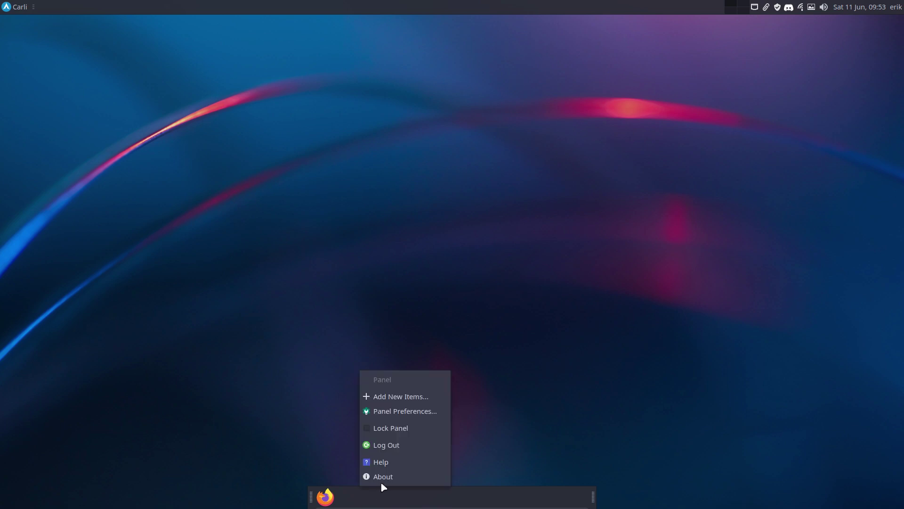
Step: In Alacritty, run sudo pacman -S plank arcolinux-plank-themes-git and authorise with the password
click(318, 317)
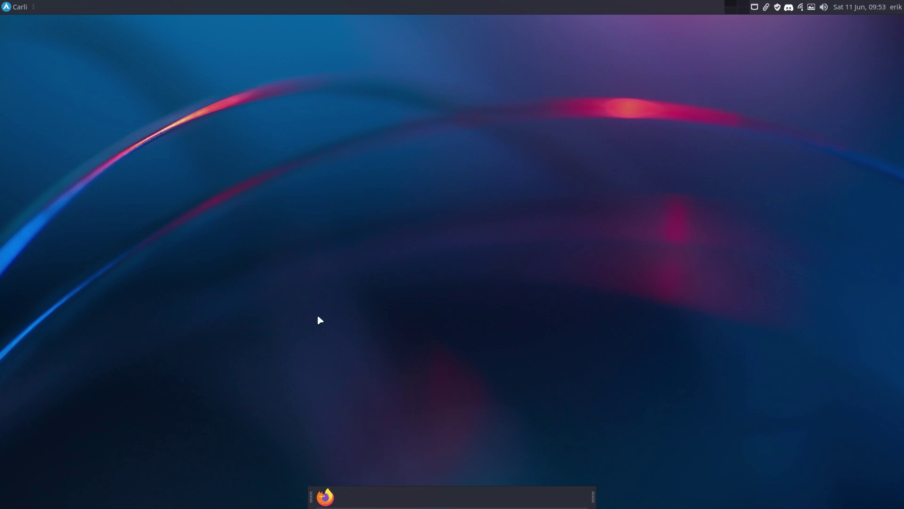
key(super+Return)
text(su)
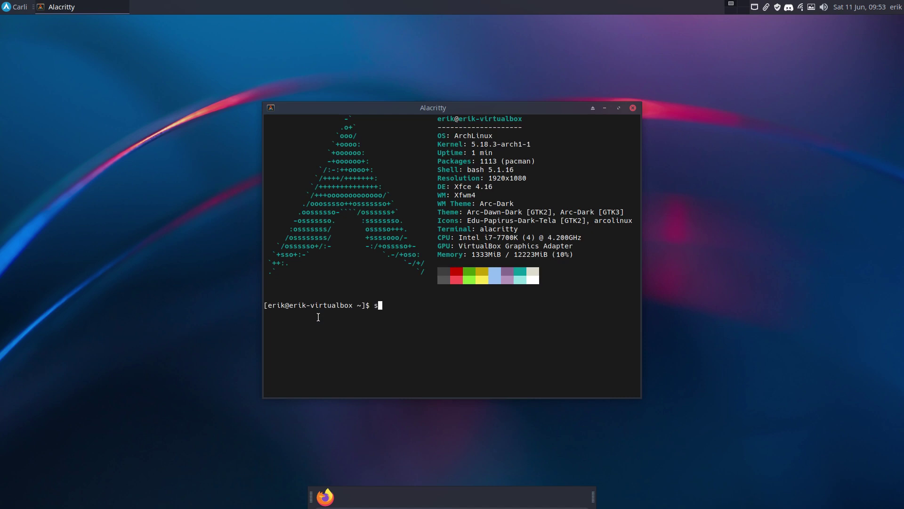
text(do pacman -S p)
text(lank)
text( ar)
text(colinux)
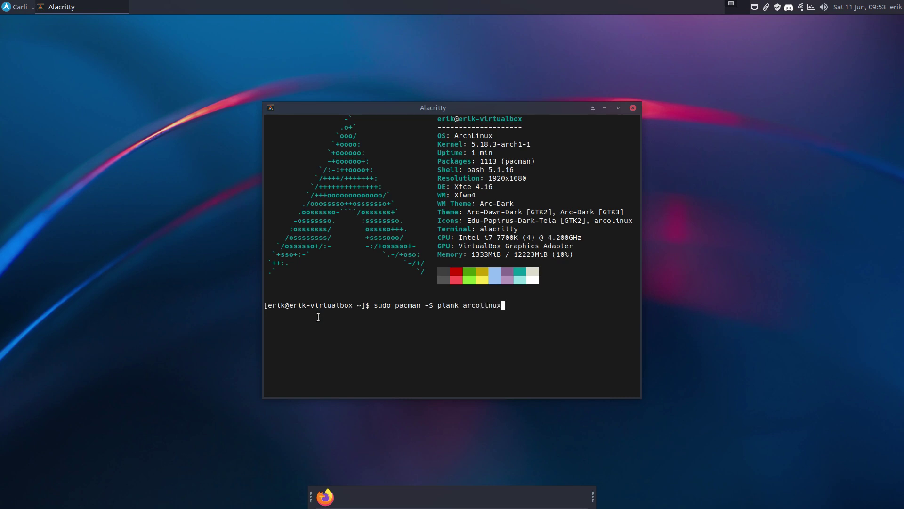
text(-pla)
text(nk-t)
key(Tab)
key(Return)
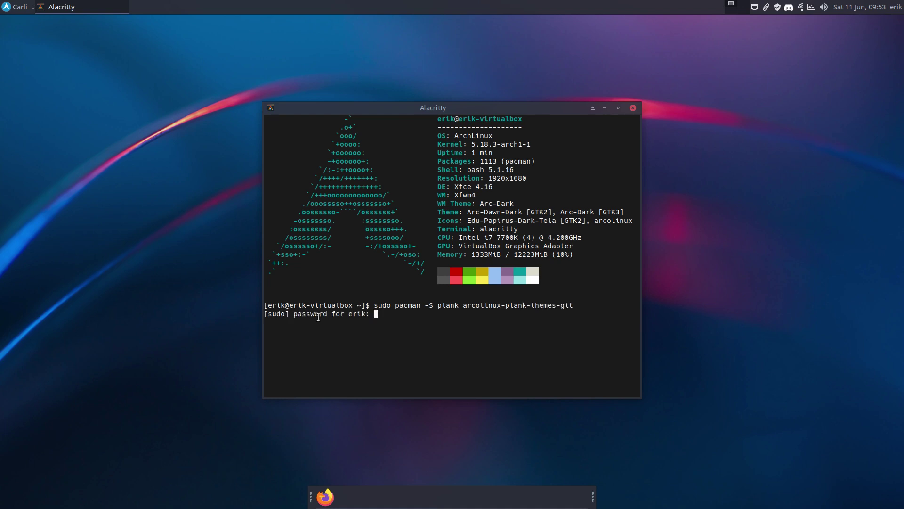
key(Return)
key(Return)
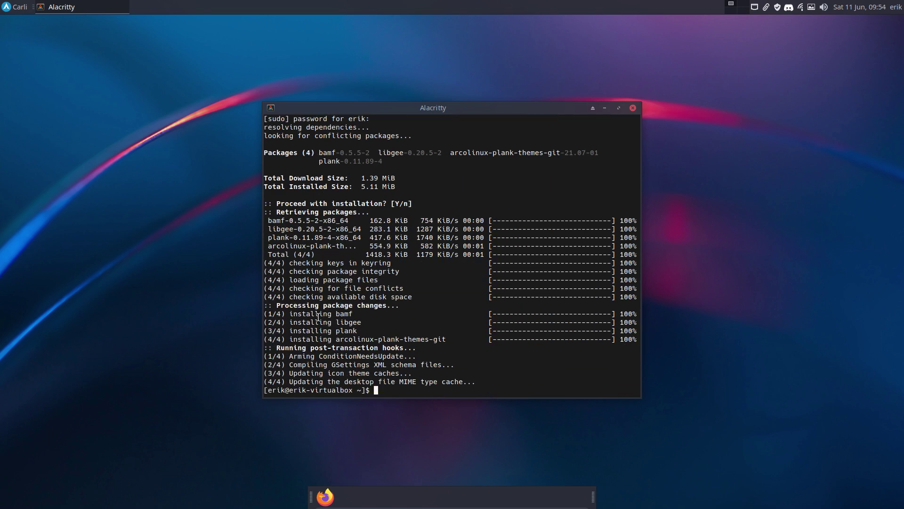
Step: Remove Panel 2, the bottom Firefox panel, through Panel Preferences and close the dialog
right_click(380, 499)
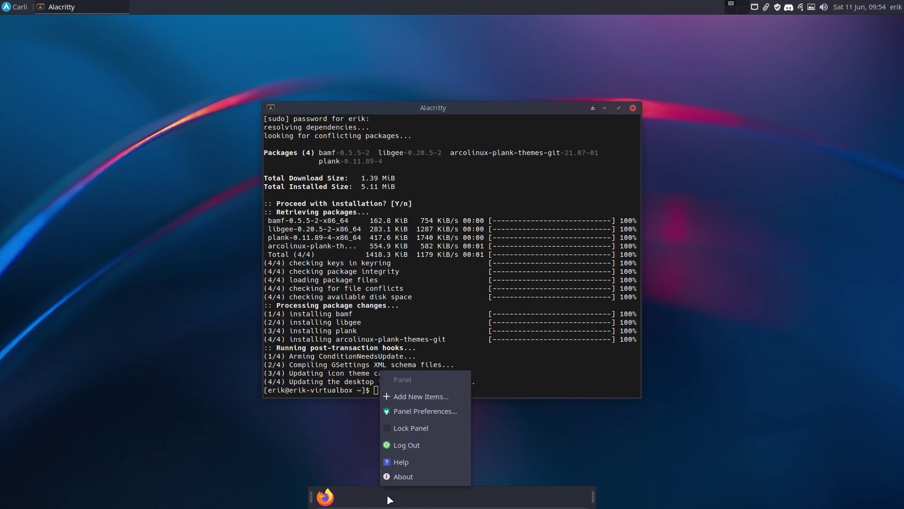
click(430, 412)
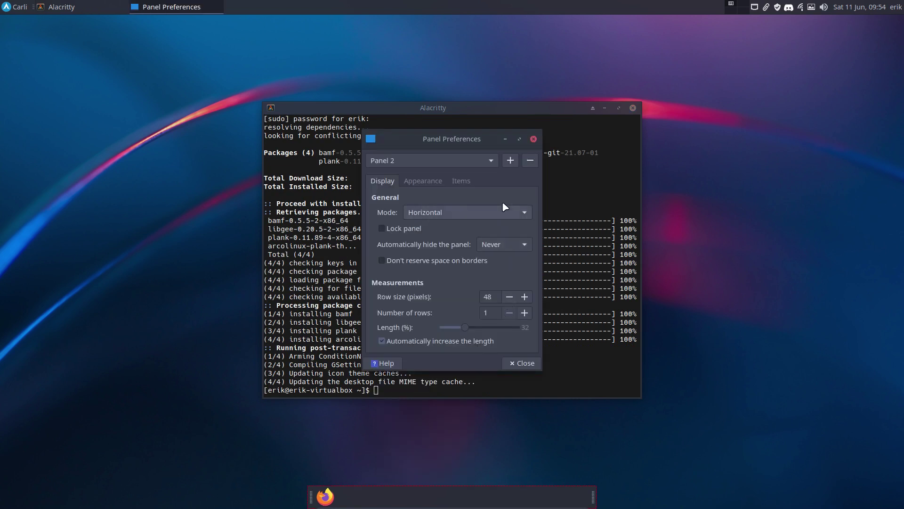
click(529, 161)
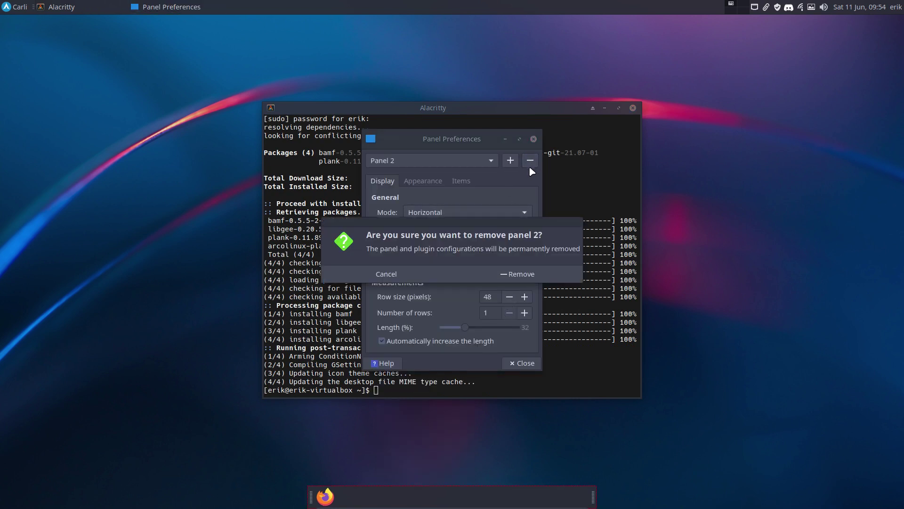
click(518, 274)
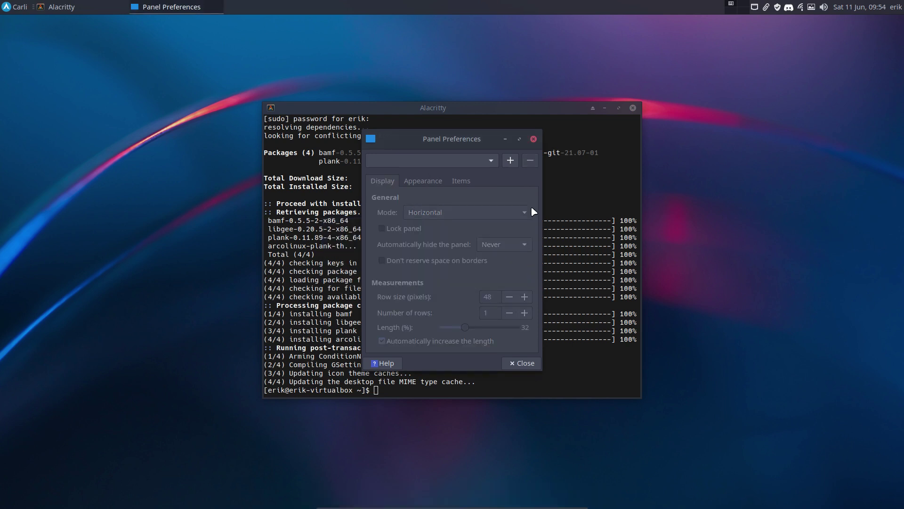
click(533, 140)
Step: Launch the Plank dock from the application menu
click(19, 7)
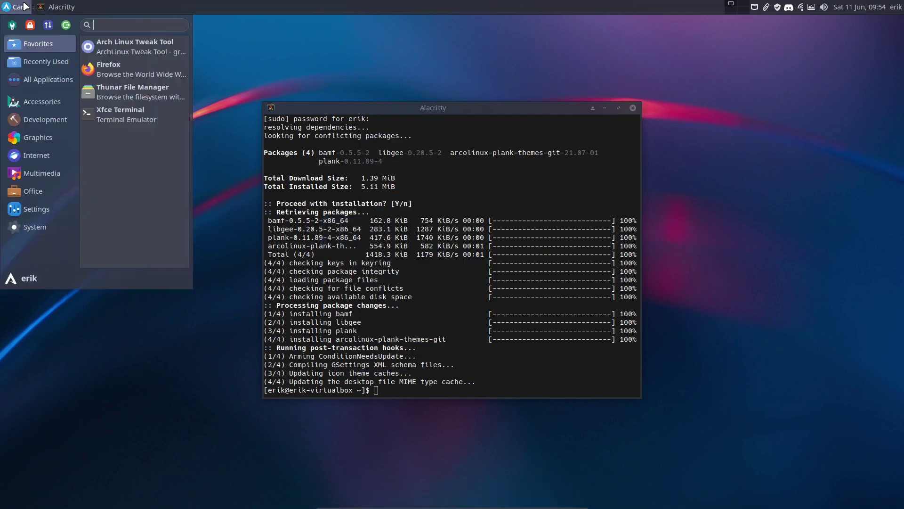
text(plan)
key(Return)
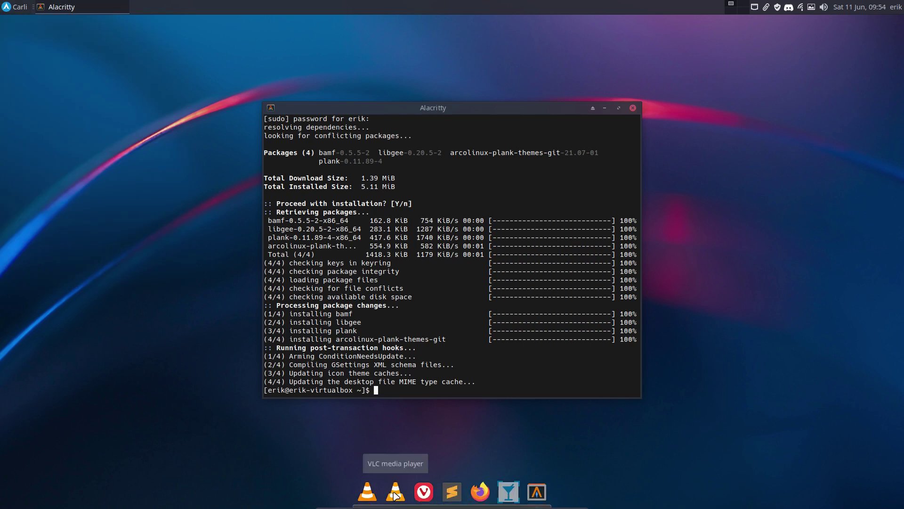
Step: Remove the duplicate VLC icon from the Plank dock by unchecking Keep in Dock
right_click(396, 495)
click(365, 495)
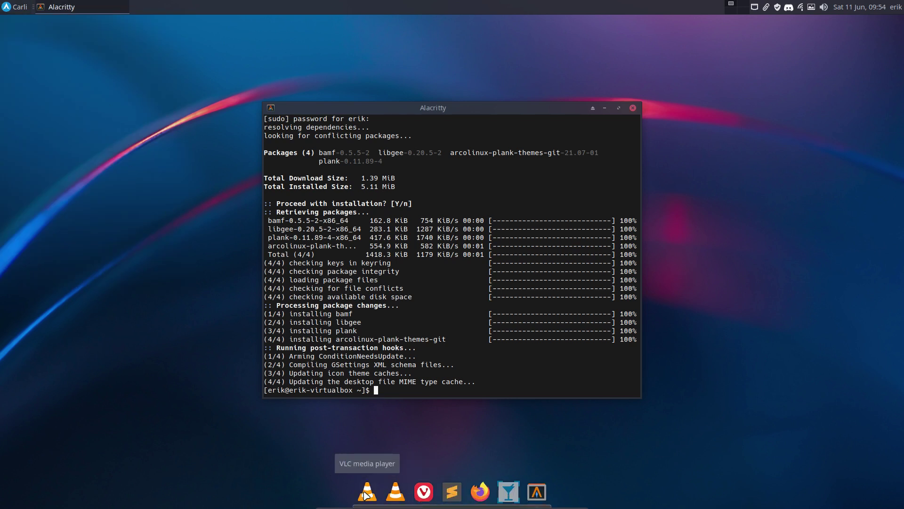
right_click(366, 495)
click(398, 497)
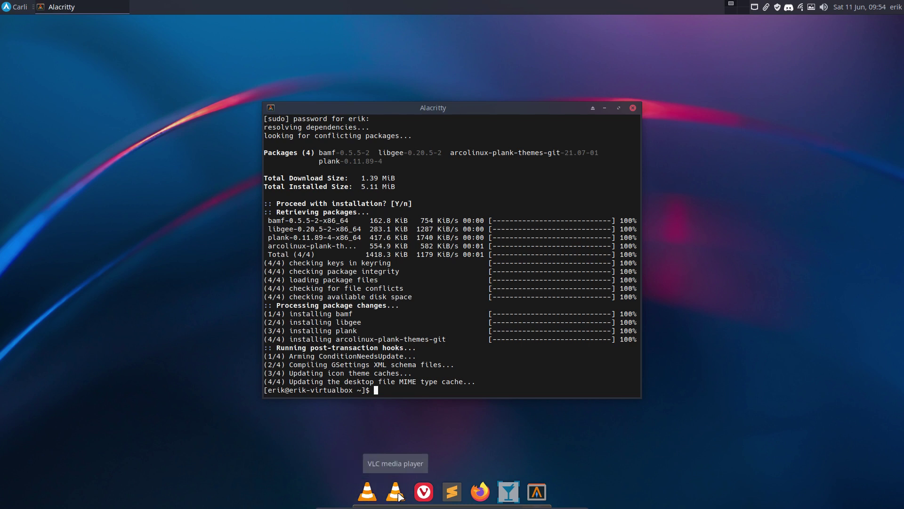
right_click(398, 497)
click(398, 497)
right_click(398, 497)
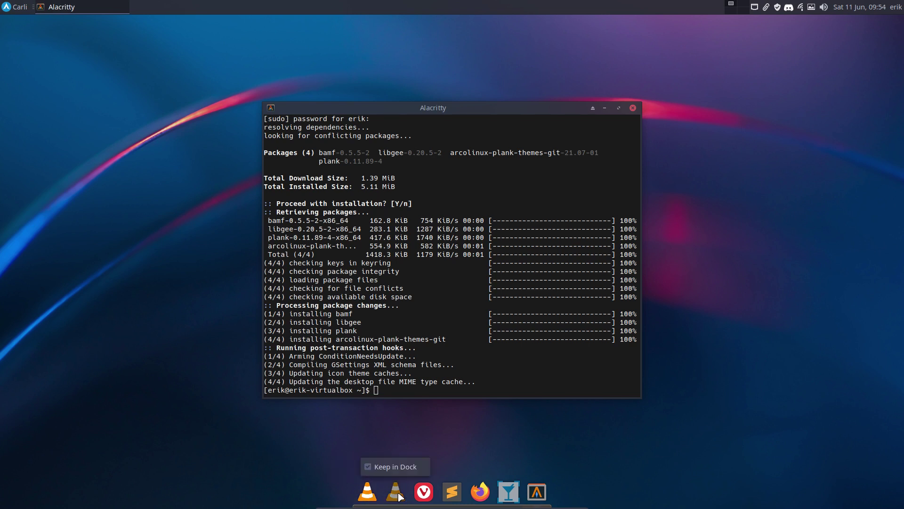
click(375, 466)
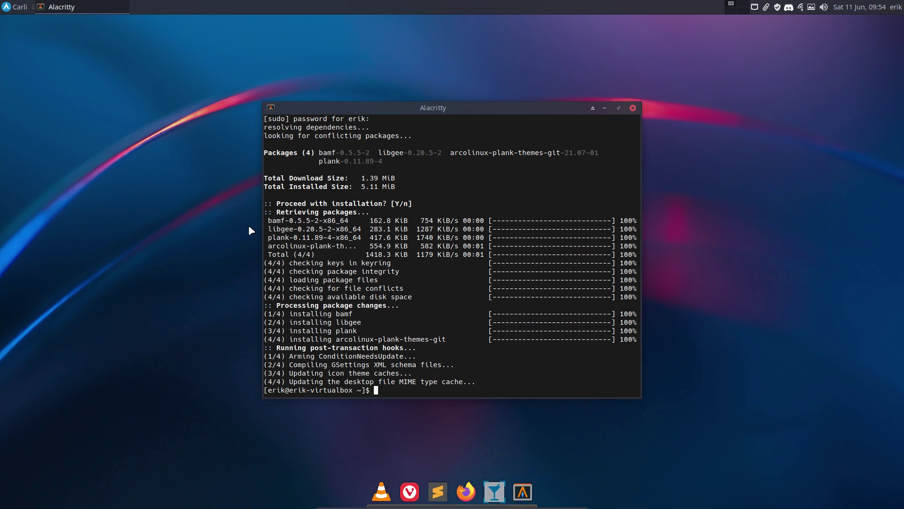
Step: Launch Thunar, keep its icon in the Plank dock, and close its window
click(15, 9)
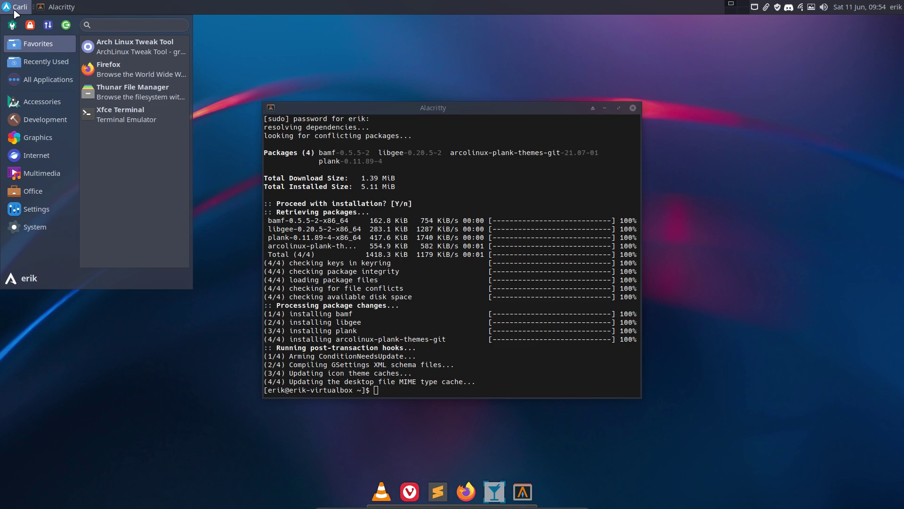
text(thu)
key(Return)
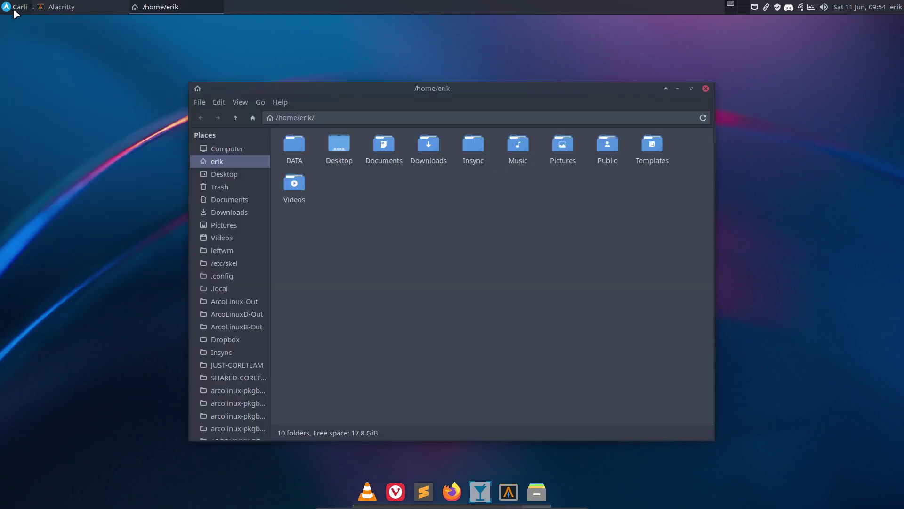
right_click(537, 493)
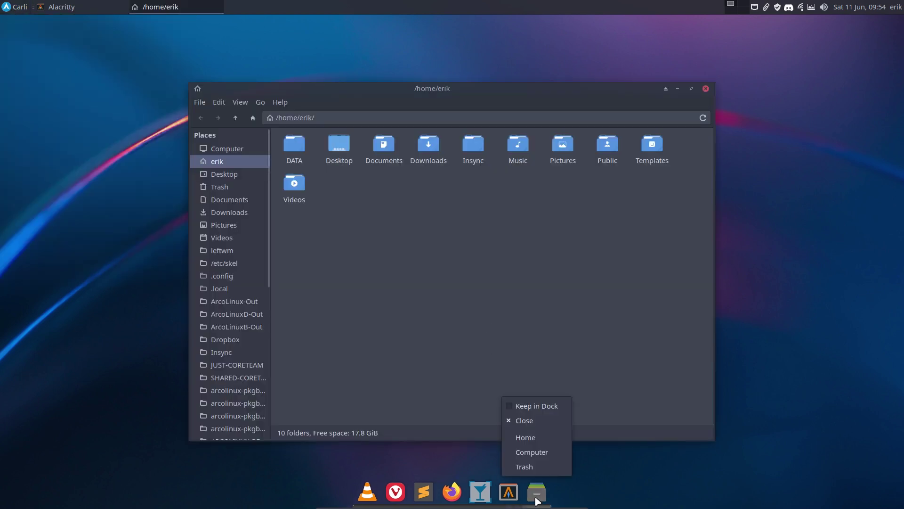
click(534, 407)
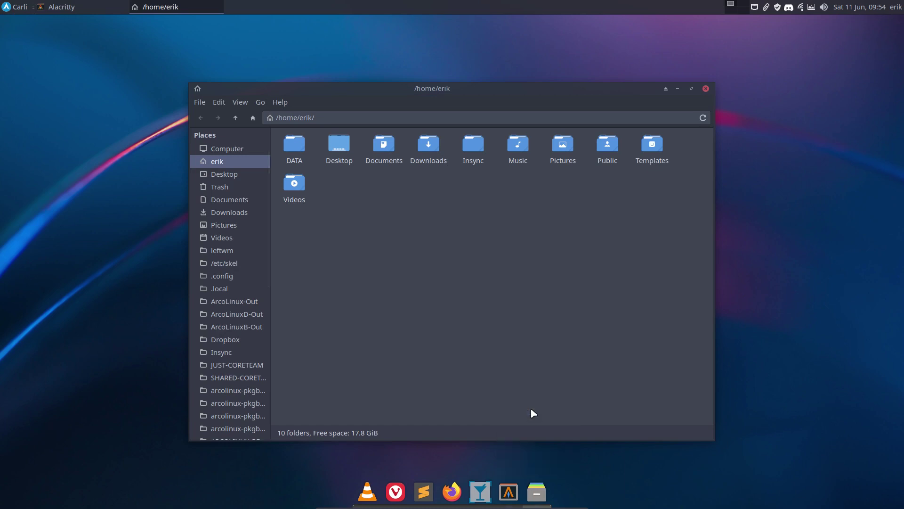
click(706, 89)
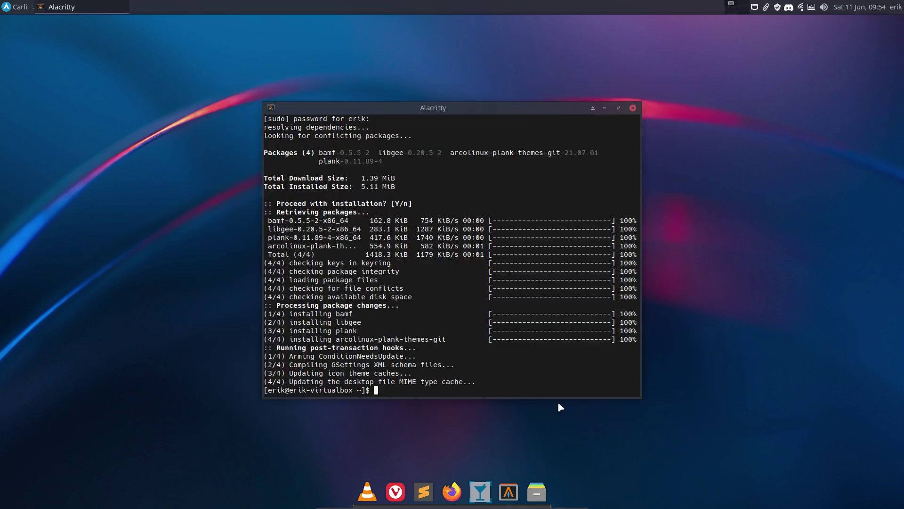
Step: Relaunch Alacritty, keep its icon in the Plank dock, and close the terminal
click(633, 108)
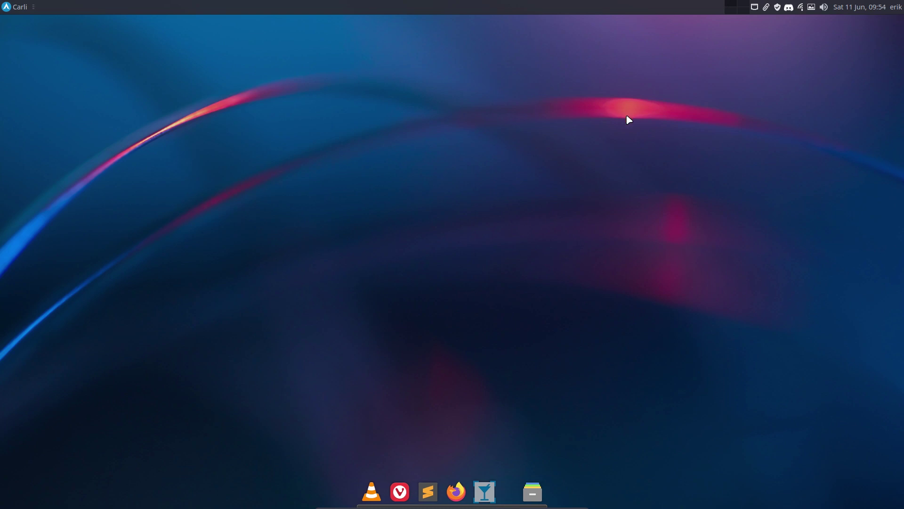
click(10, 13)
text(ala)
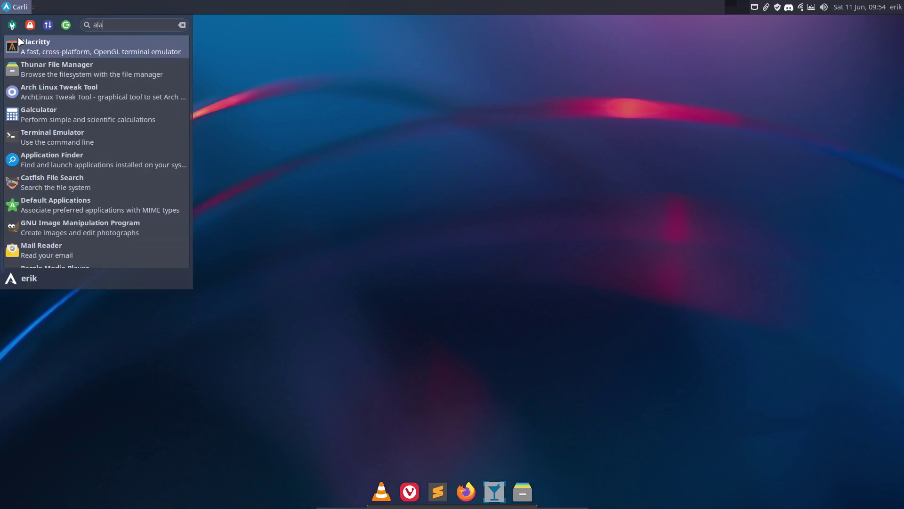
click(19, 41)
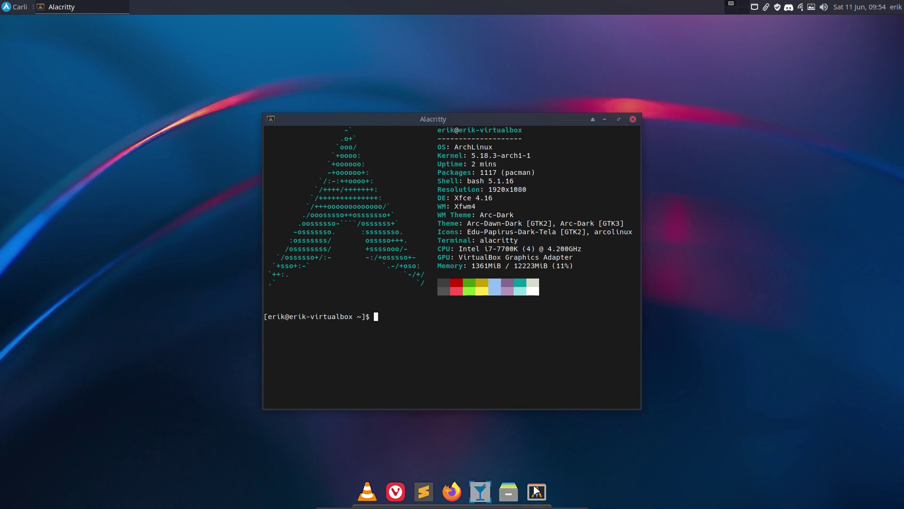
right_click(537, 492)
click(554, 443)
click(633, 119)
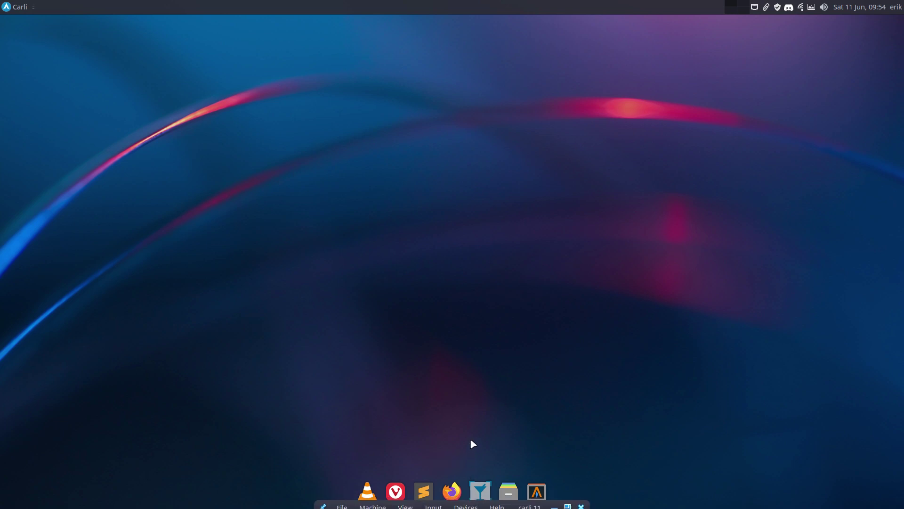
Step: Set the Plank dock theme to Apollo and move the Preferences dialog to the upper left
right_click(466, 505)
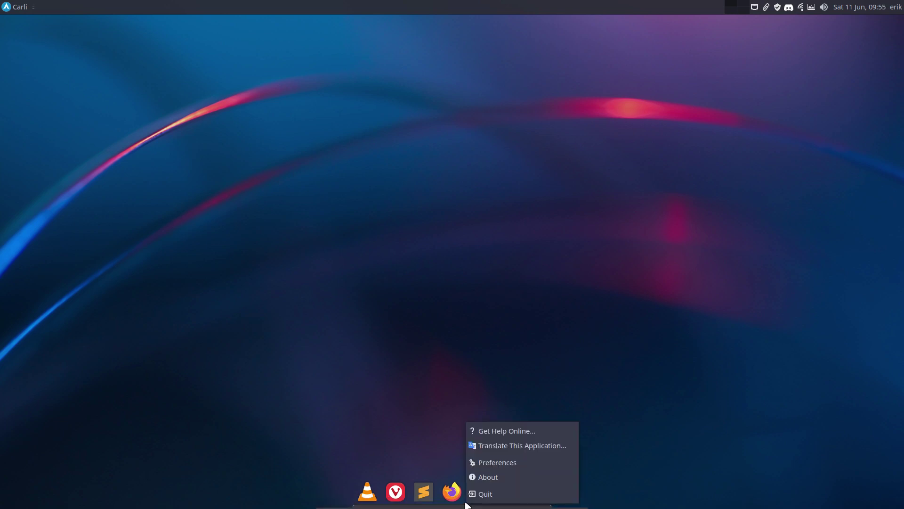
click(506, 463)
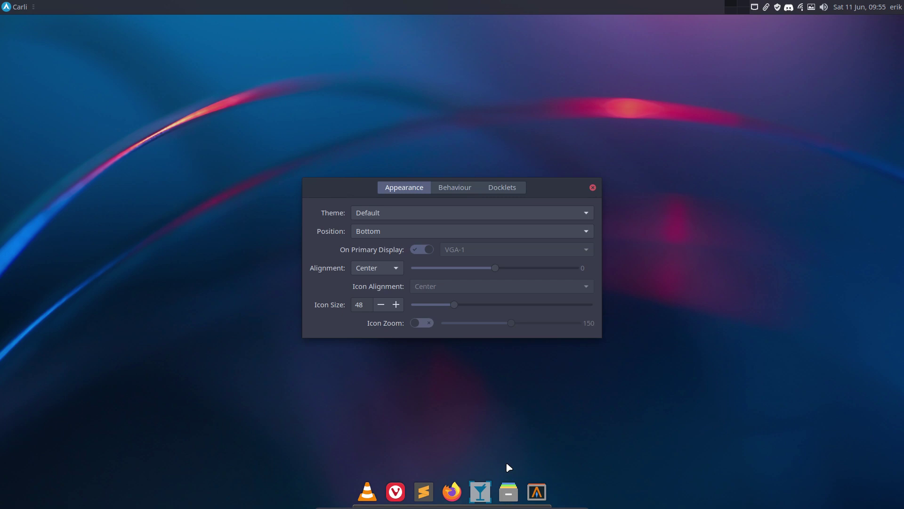
click(420, 219)
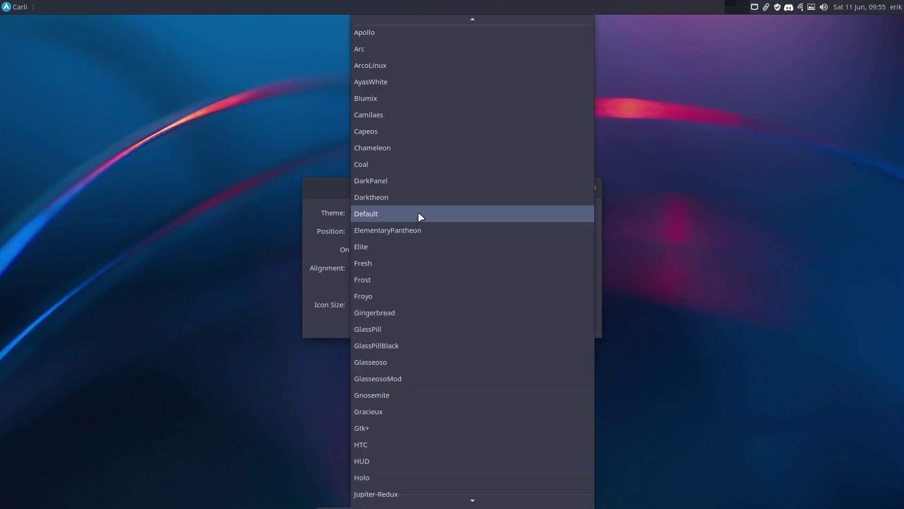
scroll(420, 218, up, 1)
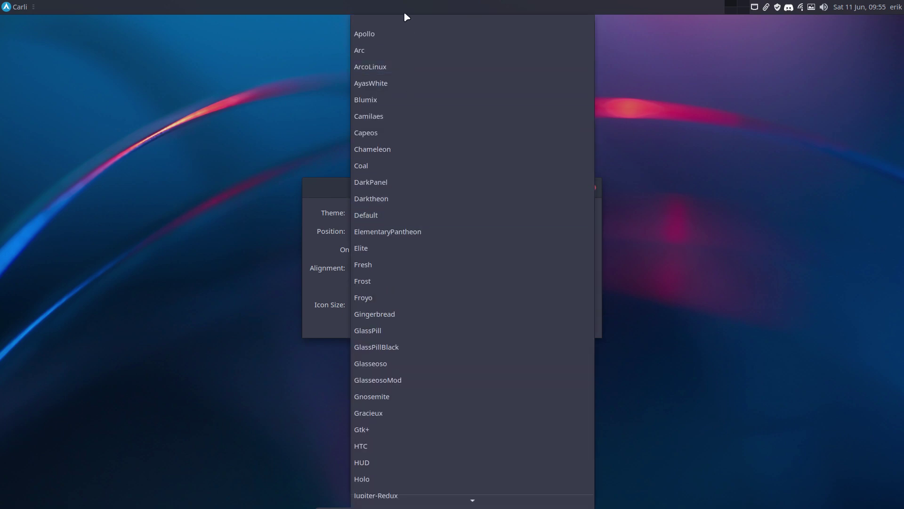
click(412, 34)
drag(523, 190, 340, 76)
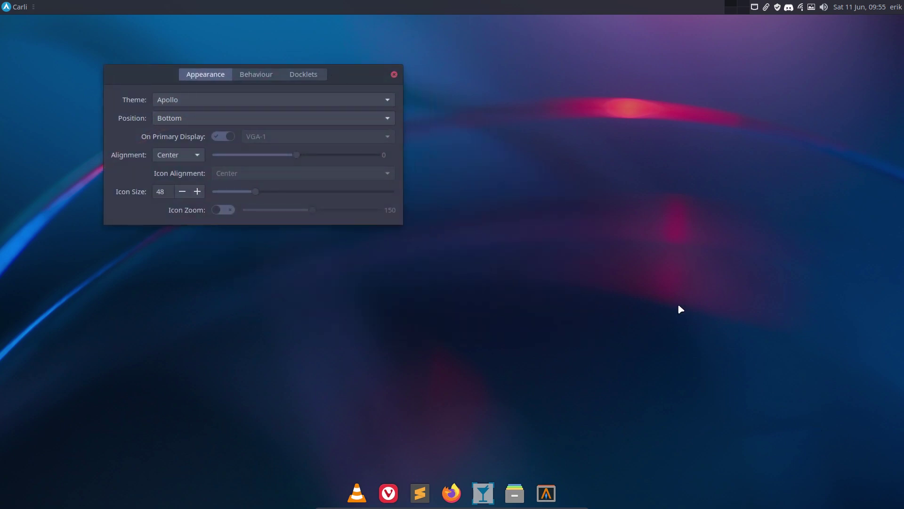
Step: Advance Variety to the next wallpaper and select the Arc dock theme
click(811, 7)
click(828, 27)
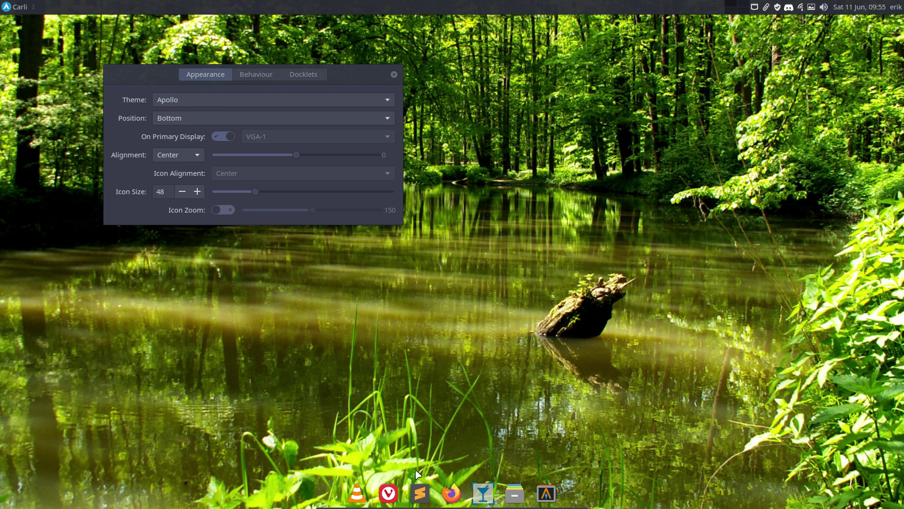
click(218, 100)
click(217, 117)
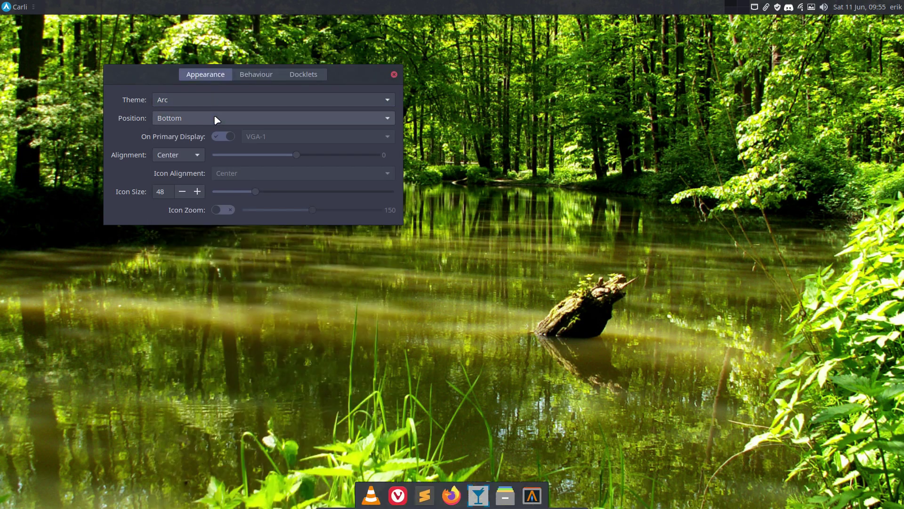
Step: Preview the Plank themes in order, from ArcoLinux through cublinux to macOS Default Color
key(Down)
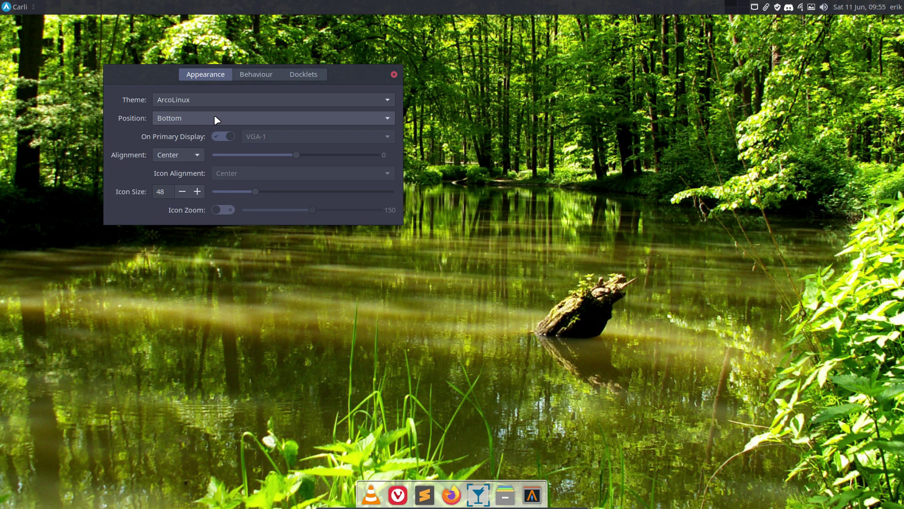
key(Down)
key(Down)
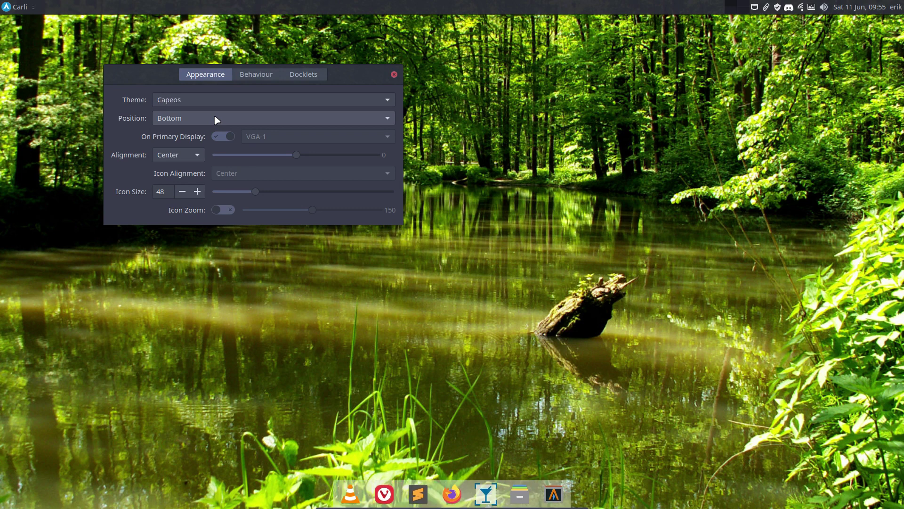
key(Down)
key(Down)
key(Down)
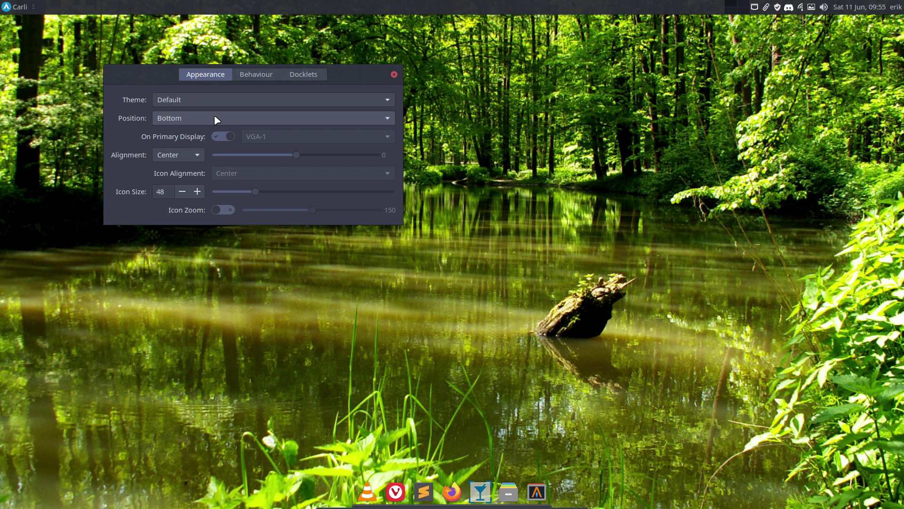
key(Down)
key(Down)
key(Down)
key(Down)
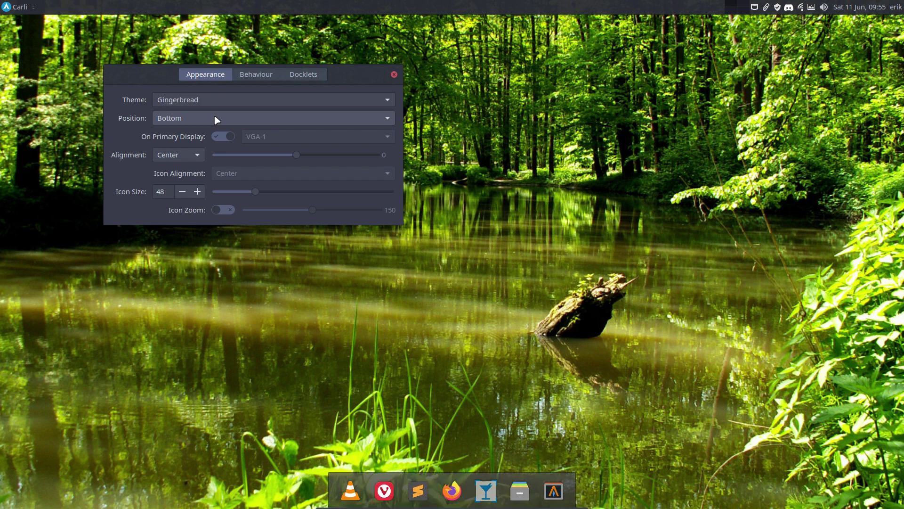
key(Down)
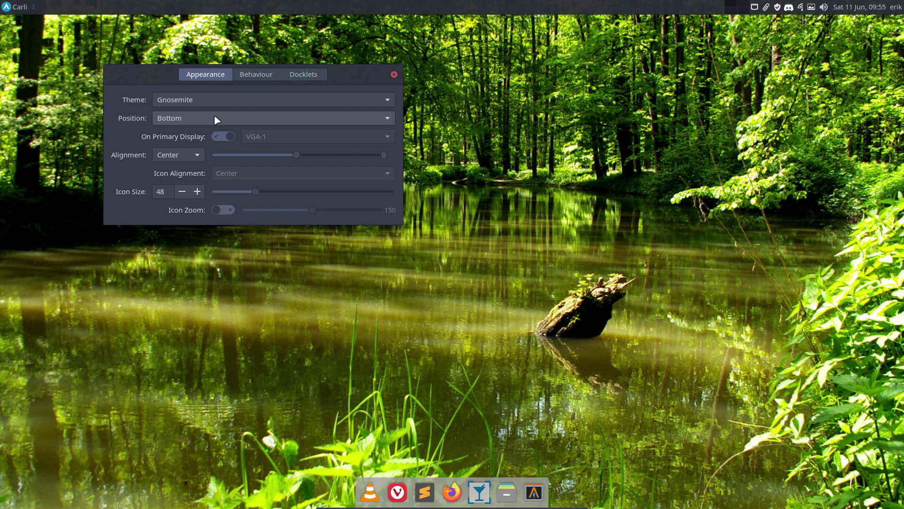
key(Down)
key(Down)
key(Down)
key(Down)
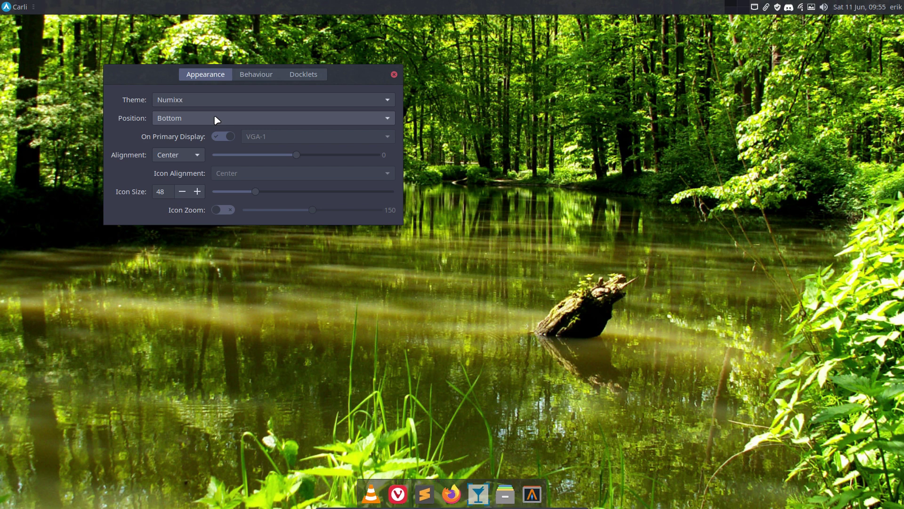
key(Down)
key(Down)
key(Down)
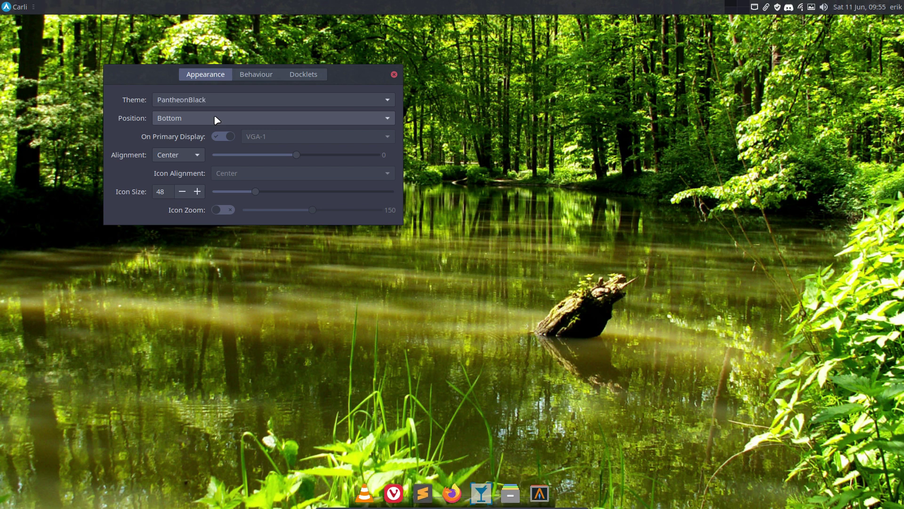
key(Down)
key(Down)
key(Down)
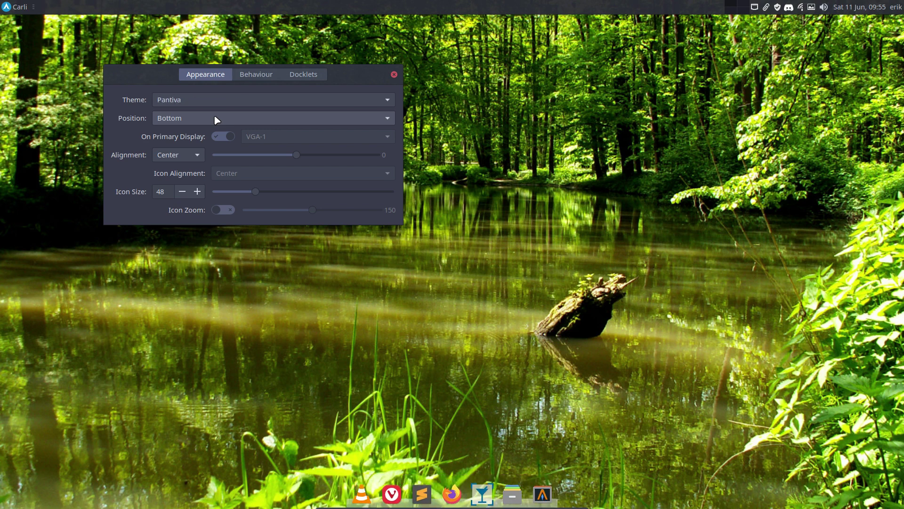
key(Down)
key(Down)
key(Down)
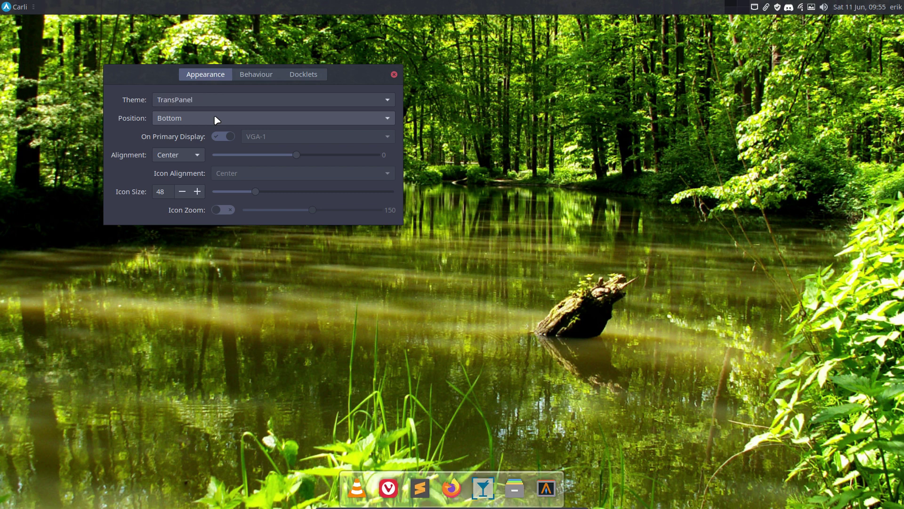
key(Down)
key(Down)
key(Down)
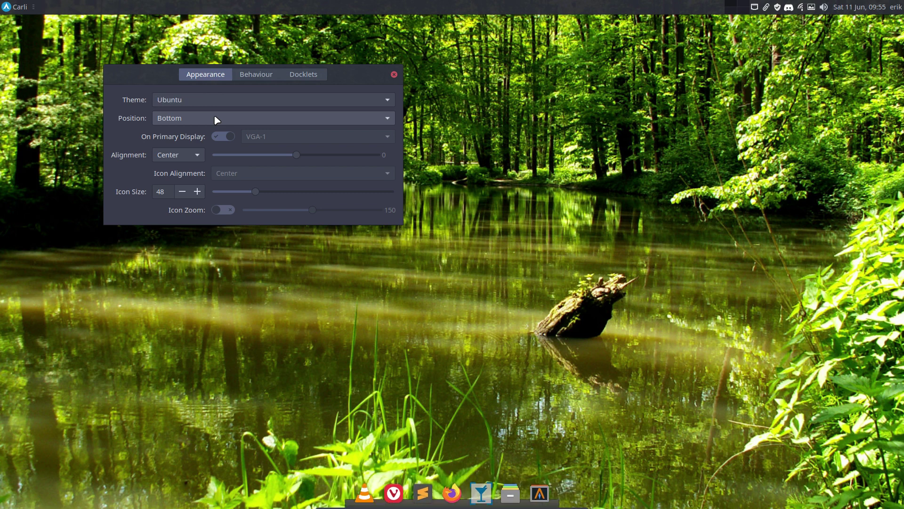
key(Down)
key(Down)
key(Down)
key(Down)
key(Down)
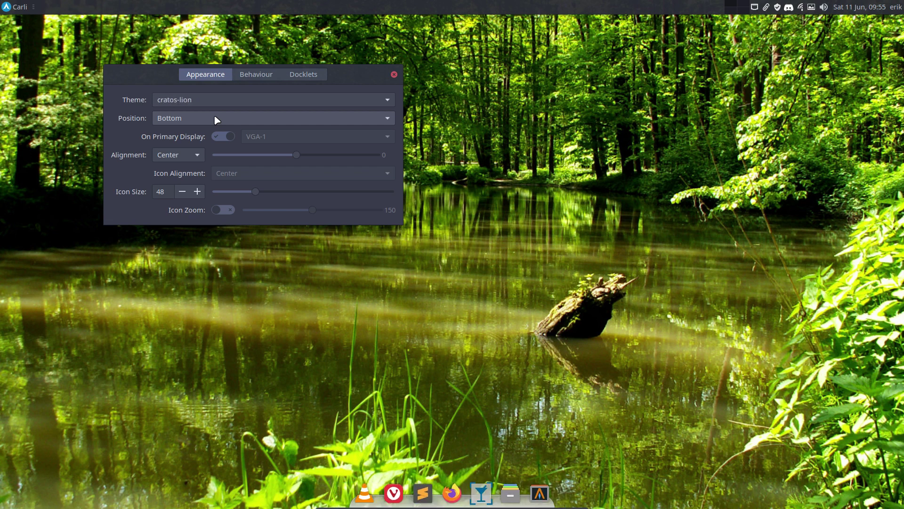
key(Down)
key(Down)
key(Down)
key(Down)
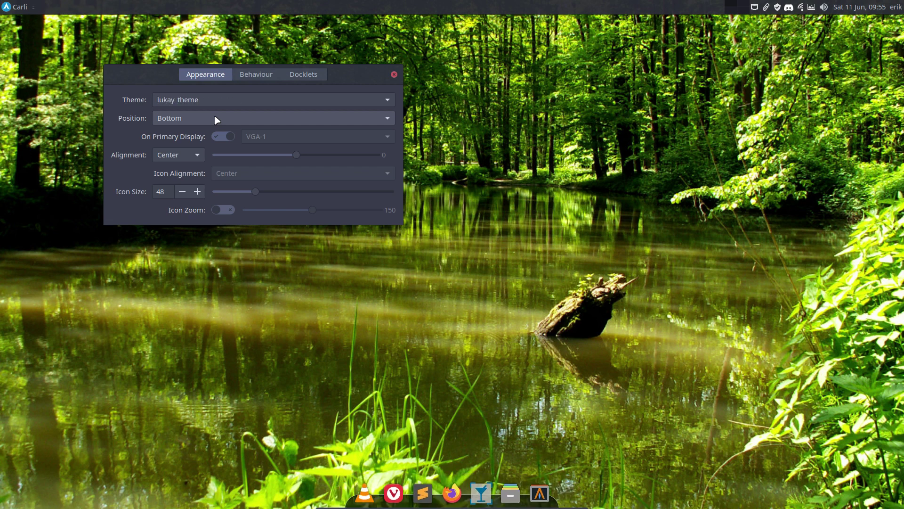
key(Down)
key(Down)
key(Down)
key(Down)
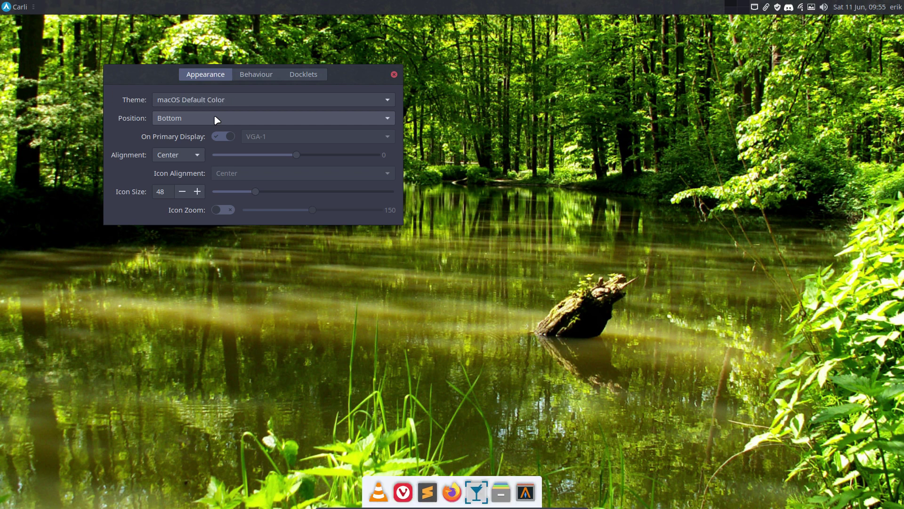
key(Down)
key(Down)
key(Down)
key(Down)
key(Down)
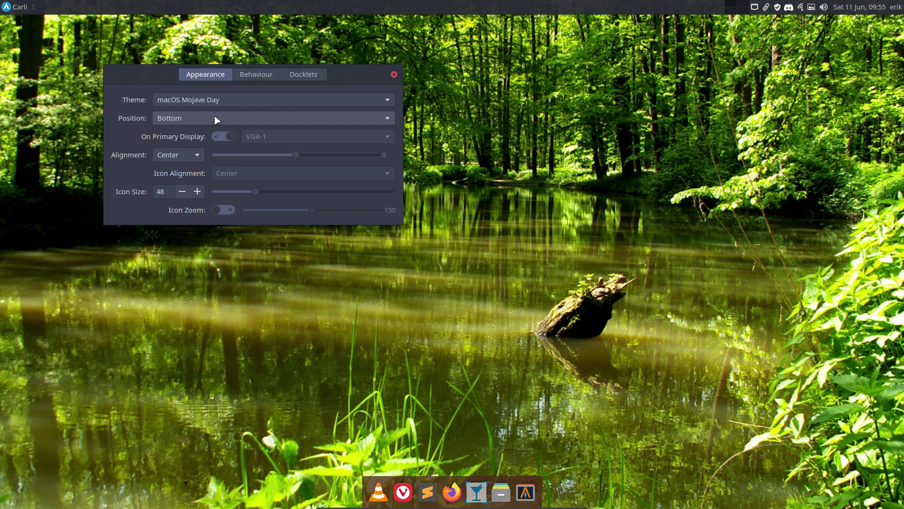
key(Down)
key(Down)
key(Down)
key(Down)
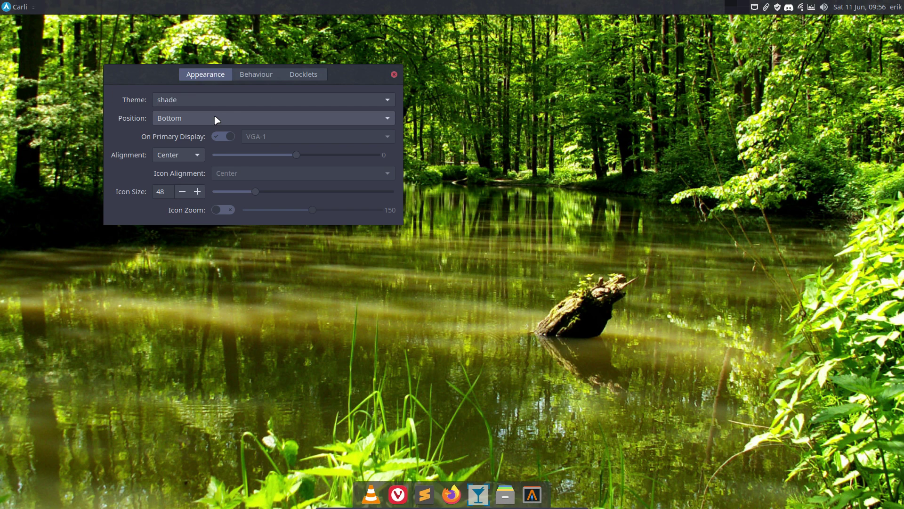
key(Down)
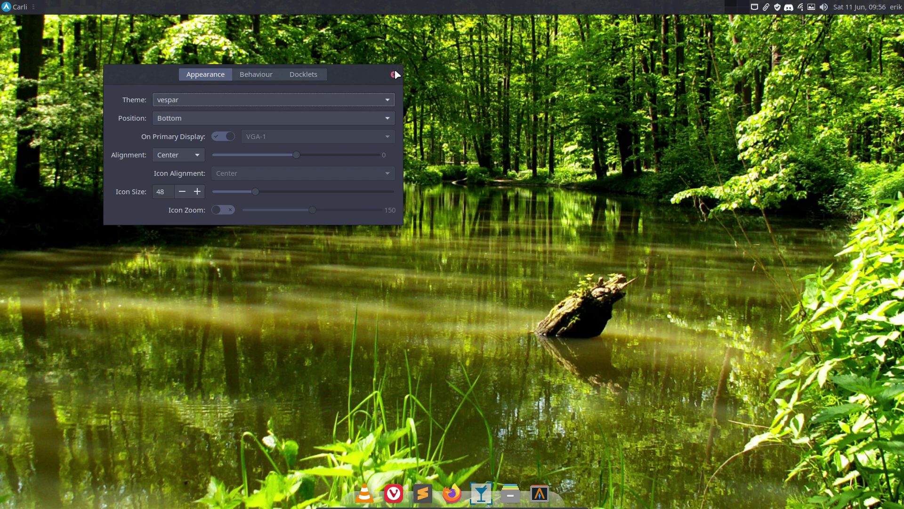
Step: Choose the shade dock theme and close the dock preferences
click(374, 100)
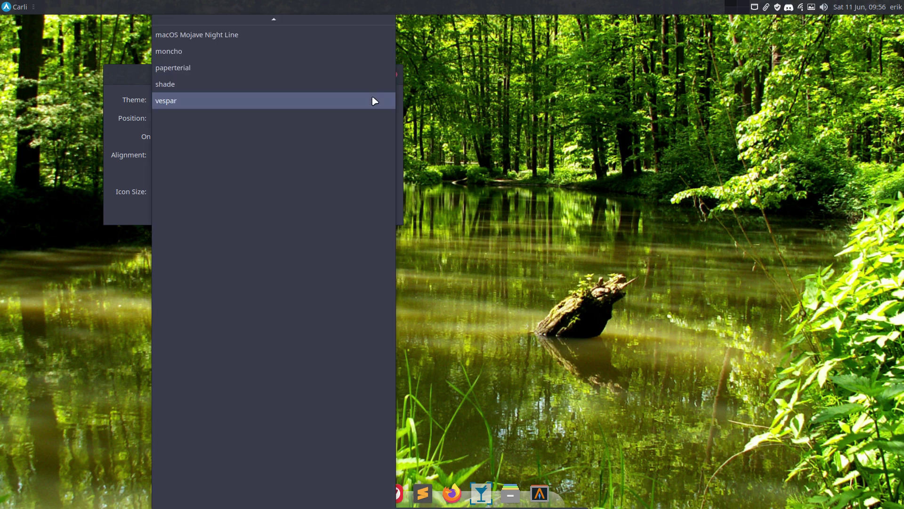
click(306, 89)
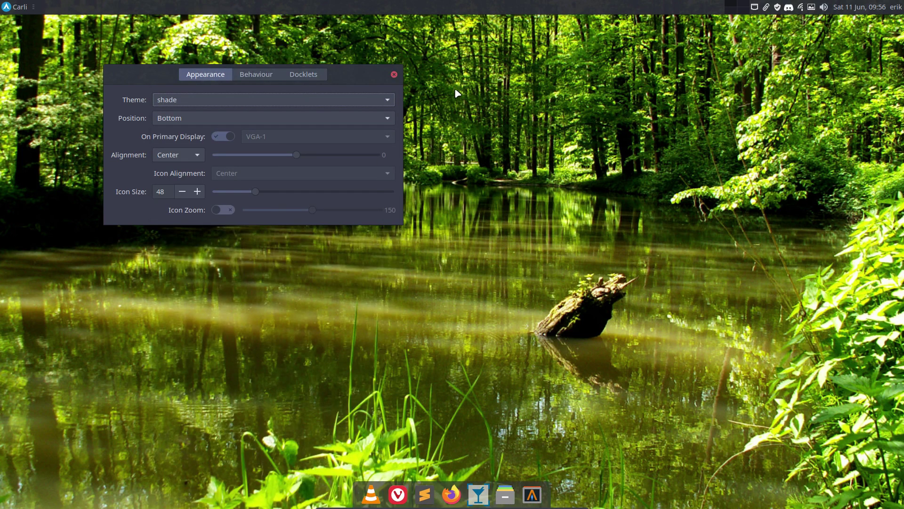
click(394, 74)
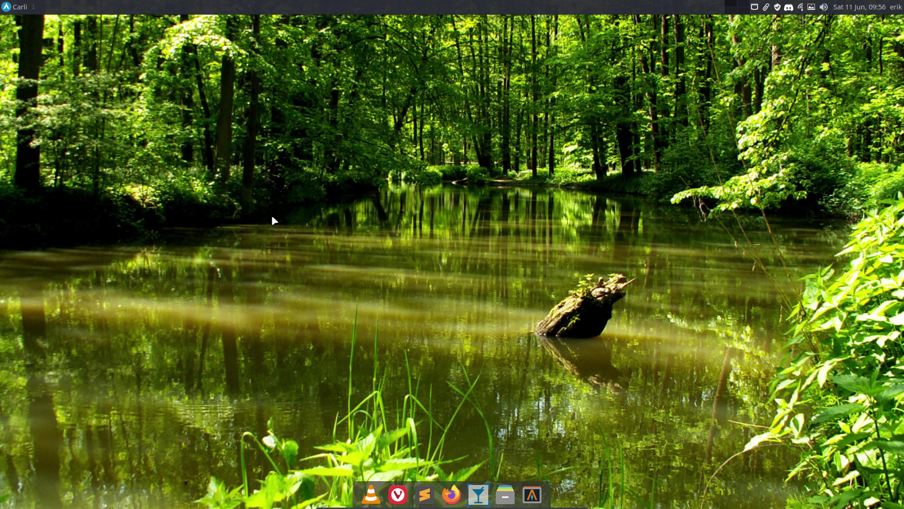
Step: Turn on Plank Icon Zoom and set the zoom amount to about 142
right_click(420, 504)
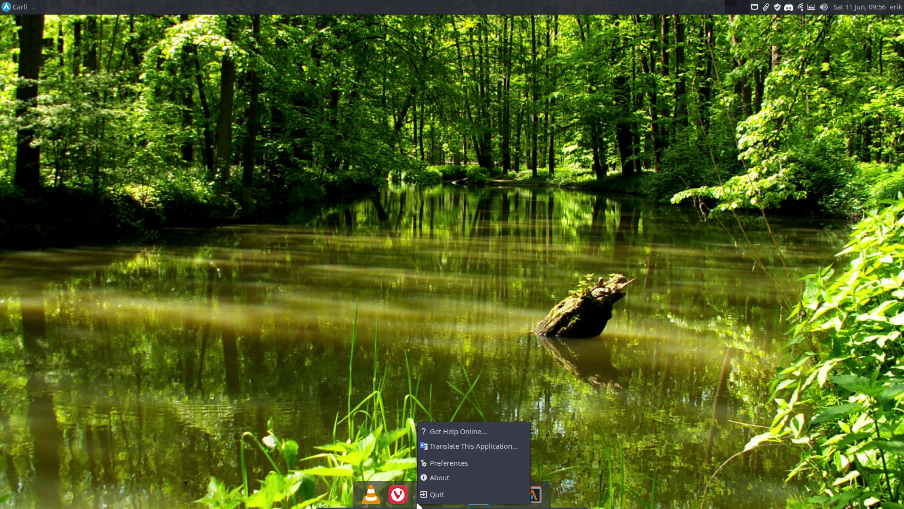
click(447, 463)
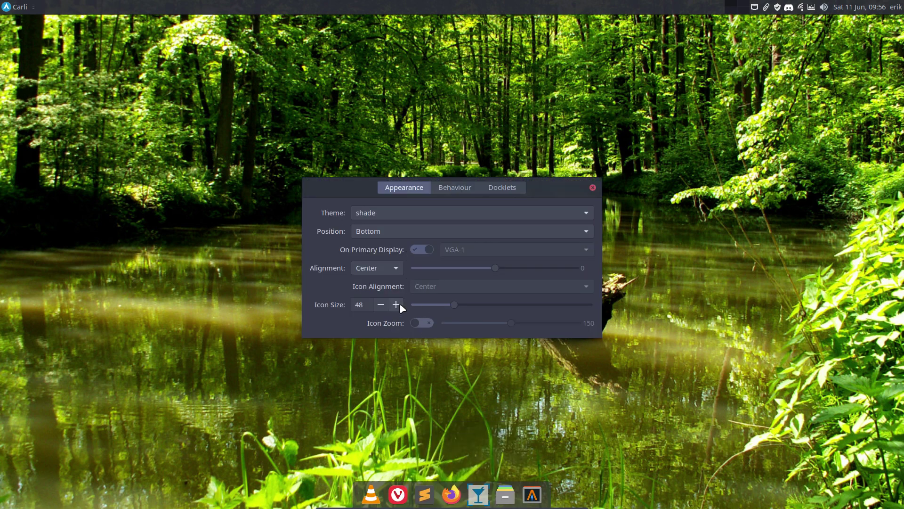
click(423, 324)
drag(511, 324, 581, 324)
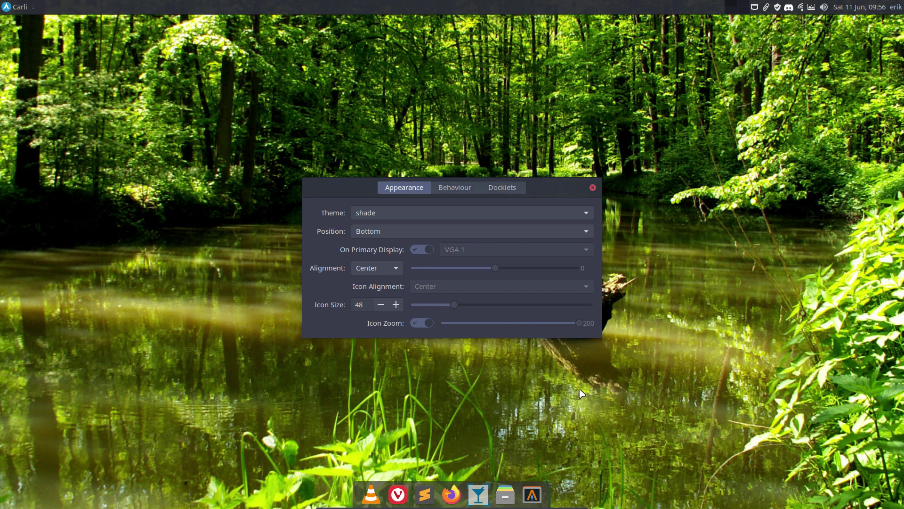
drag(579, 324, 500, 324)
Step: Close dock preferences, then disable Variety's Favorites and local backgrounds folder sources
click(593, 188)
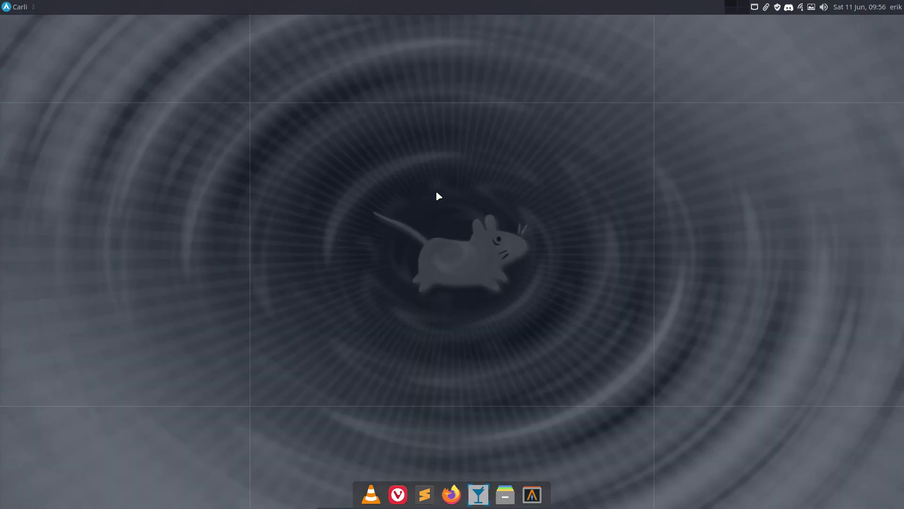
click(811, 7)
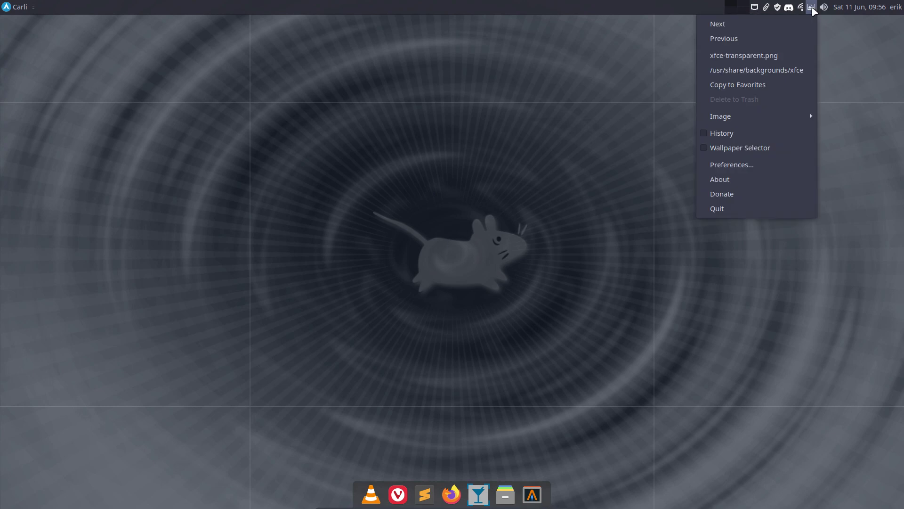
click(753, 163)
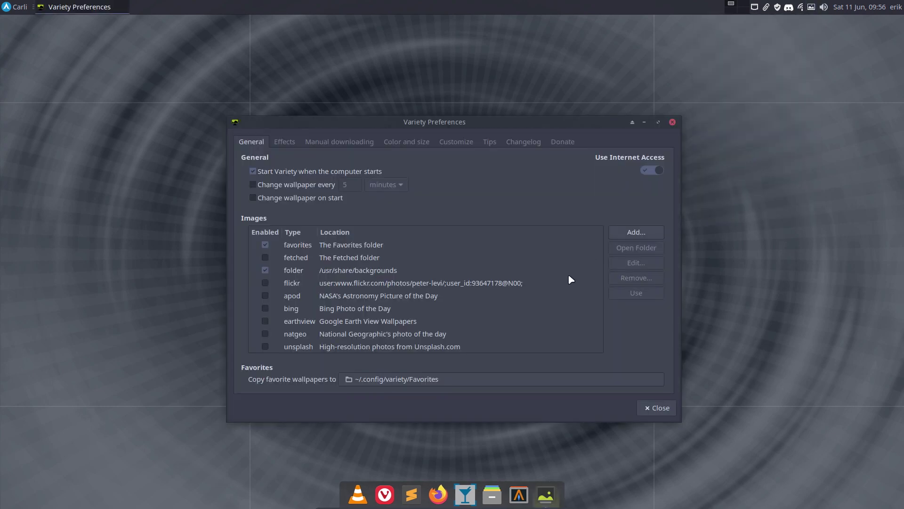
click(265, 269)
click(265, 244)
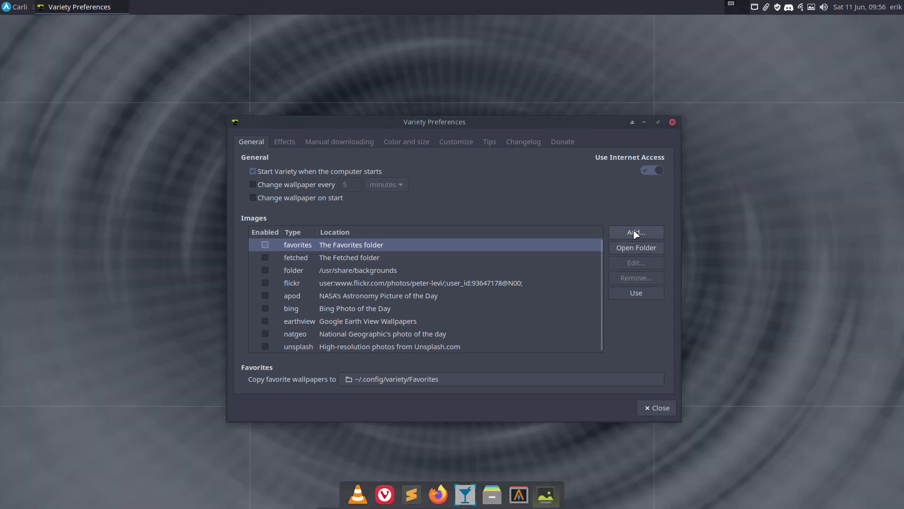
Step: Add an enabled Wallhaven.cc image source with the keyword 'abstract'
click(633, 232)
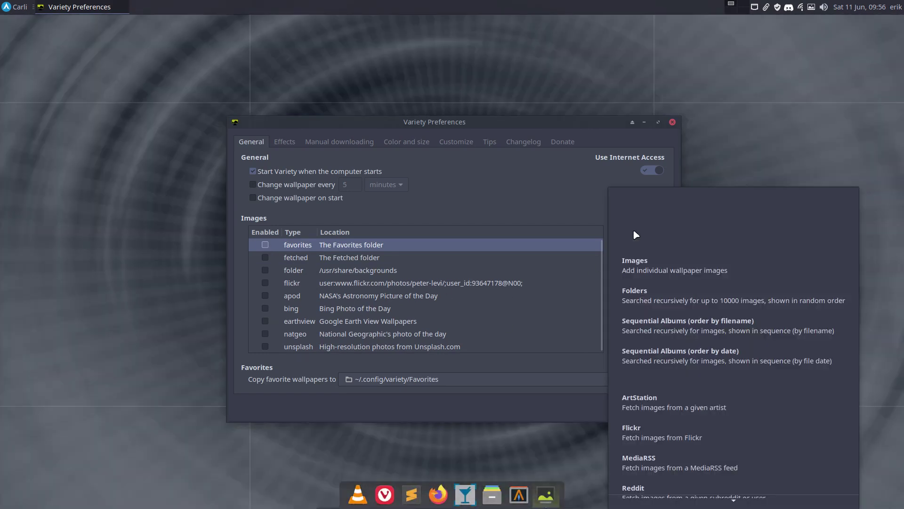
scroll(644, 380, down, 3)
click(631, 485)
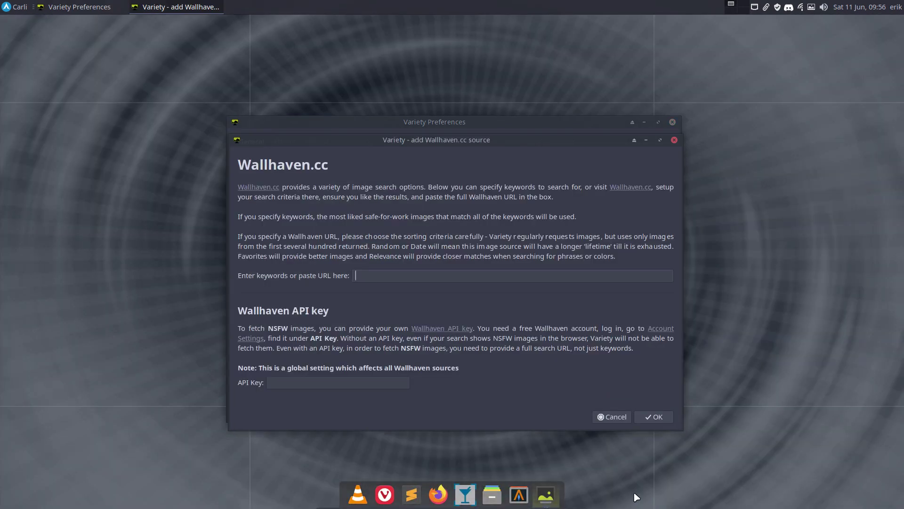
text(za)
key(BackSpace)
key(BackSpace)
key(BackSpace)
text(ab)
click(659, 418)
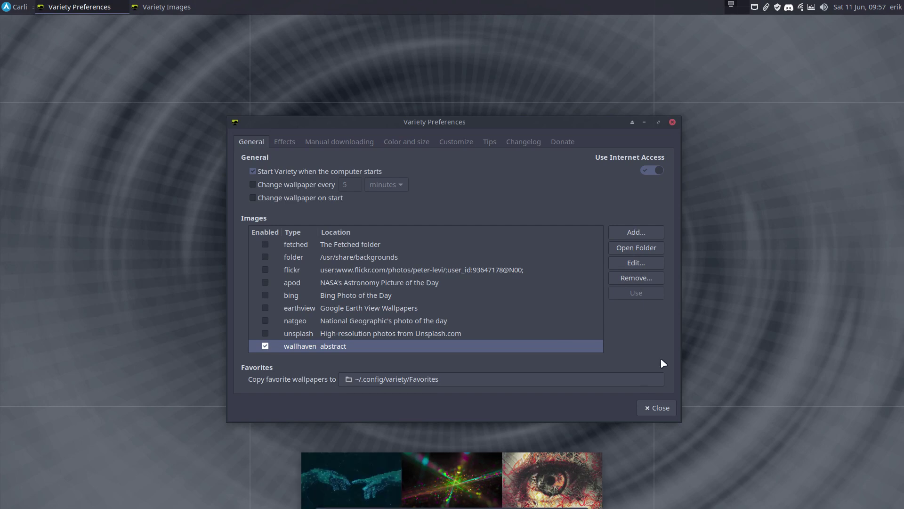
Step: Add a Wallhaven.cc image source with the keyword 'sci-fi'
click(645, 232)
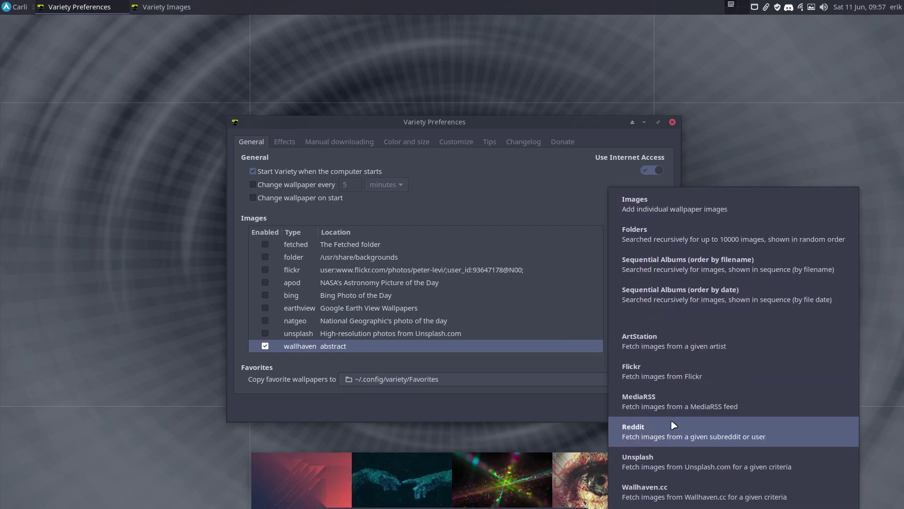
click(660, 488)
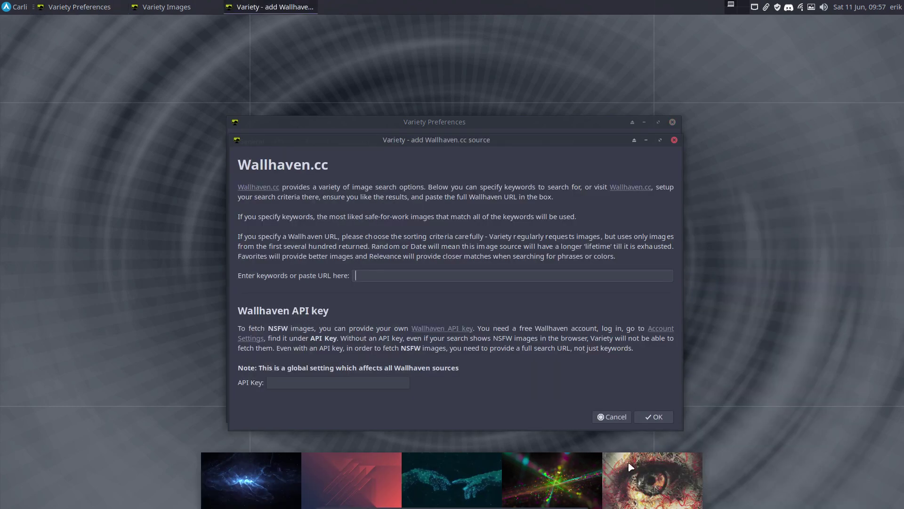
click(376, 276)
text(sc)
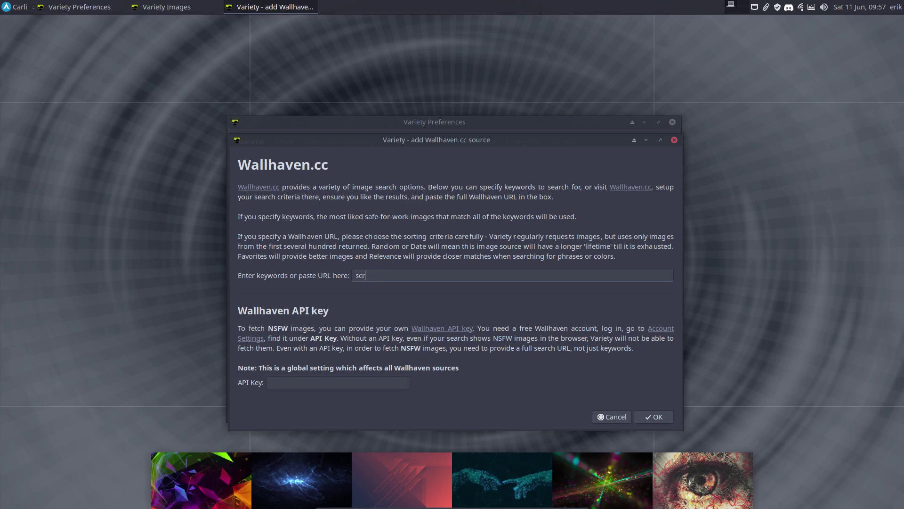
text(r)
key(BackSpace)
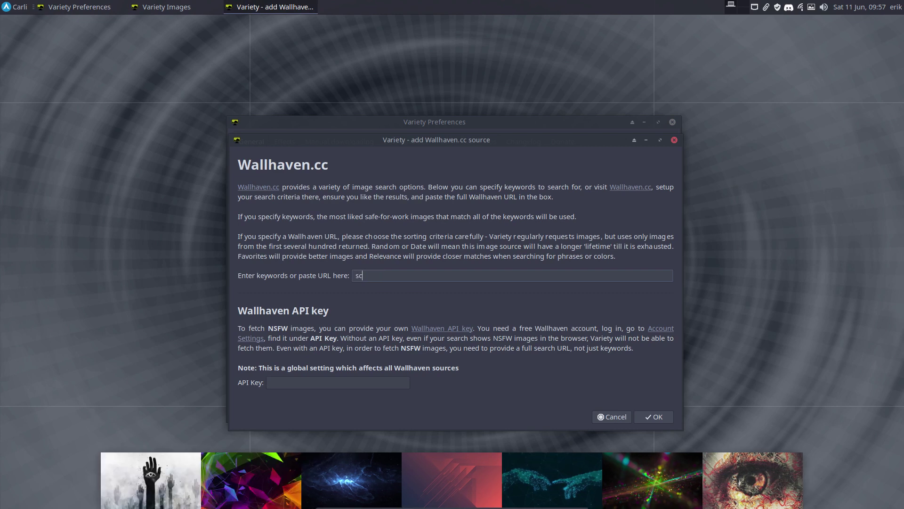
text(c)
key(BackSpace)
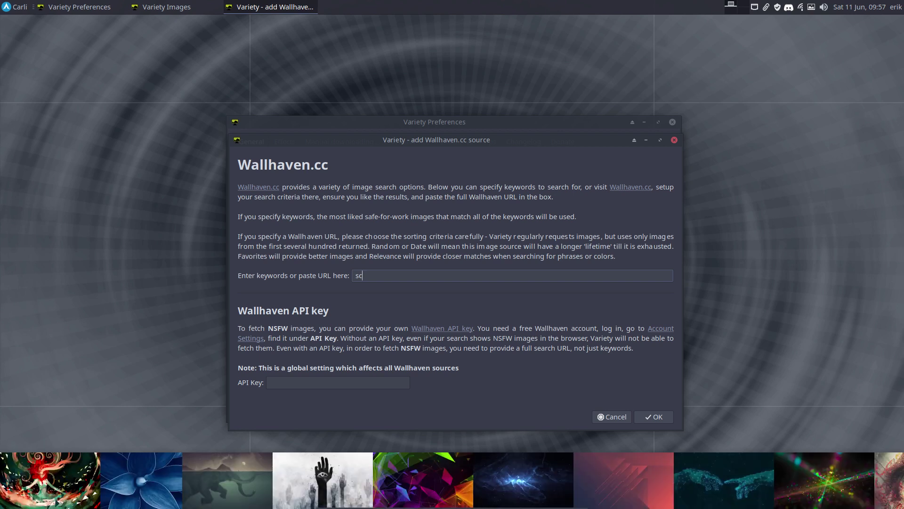
text(ifi)
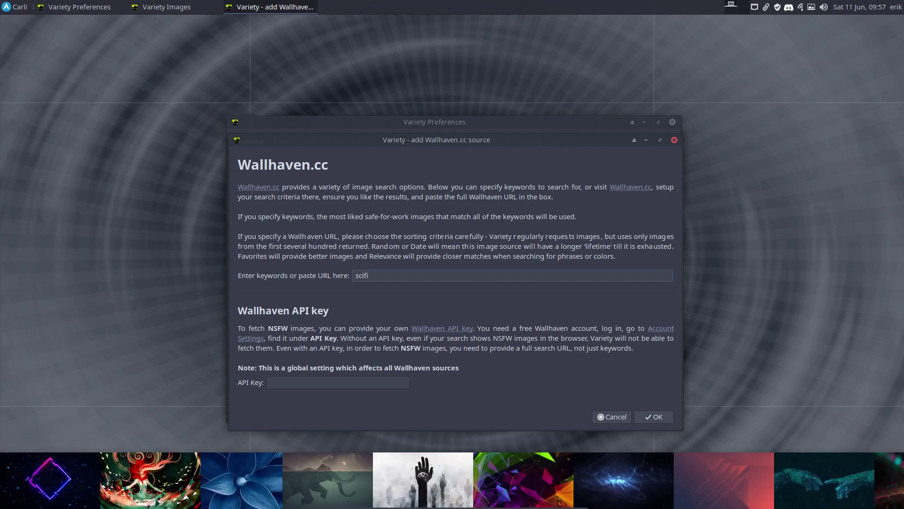
key(BackSpace)
text(-fi)
click(663, 419)
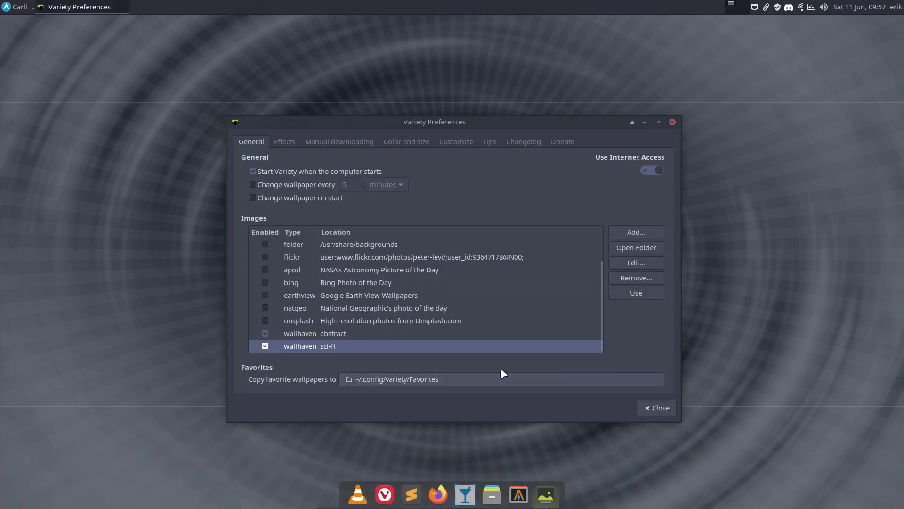
Step: Add another Wallhaven.cc image source with the keyword 'art'
click(637, 232)
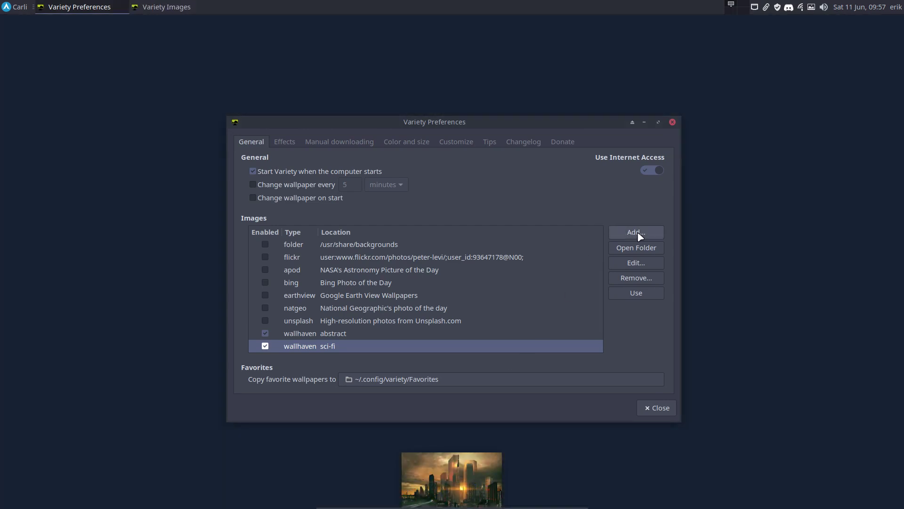
scroll(660, 490, down, 2)
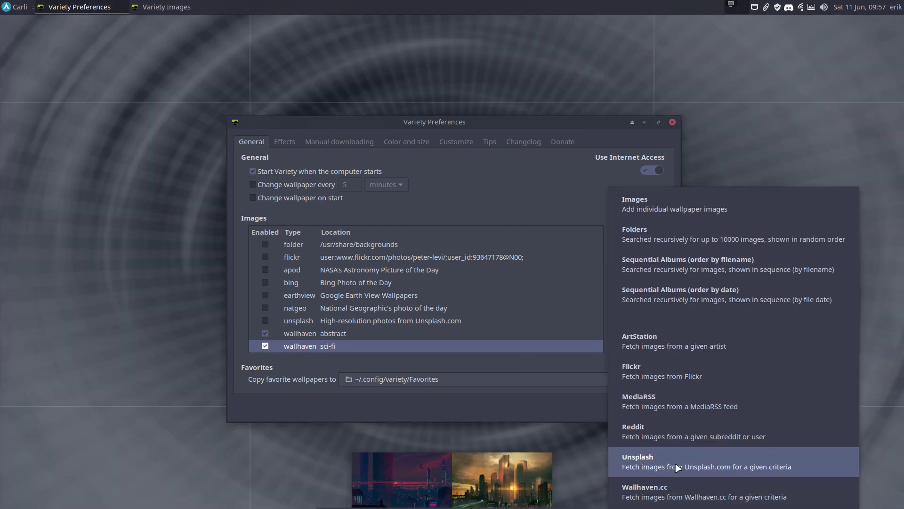
scroll(660, 490, down, 1)
click(660, 487)
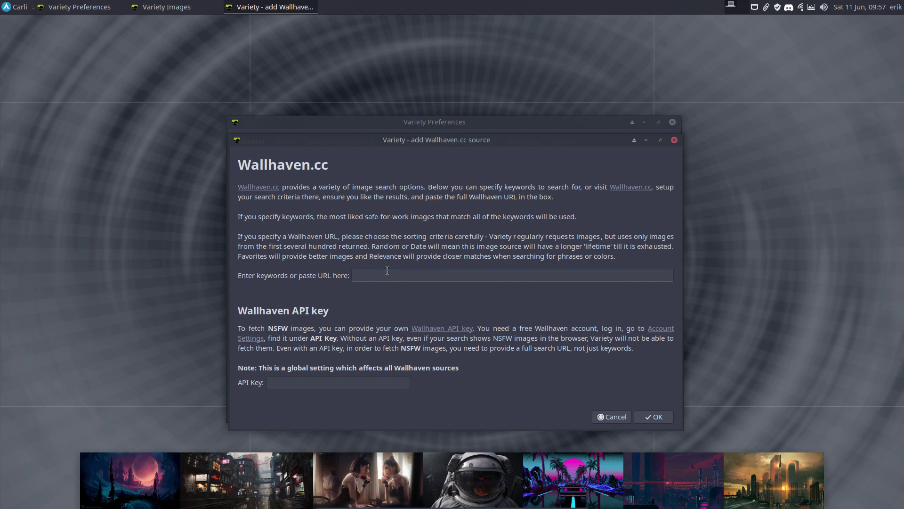
text(art)
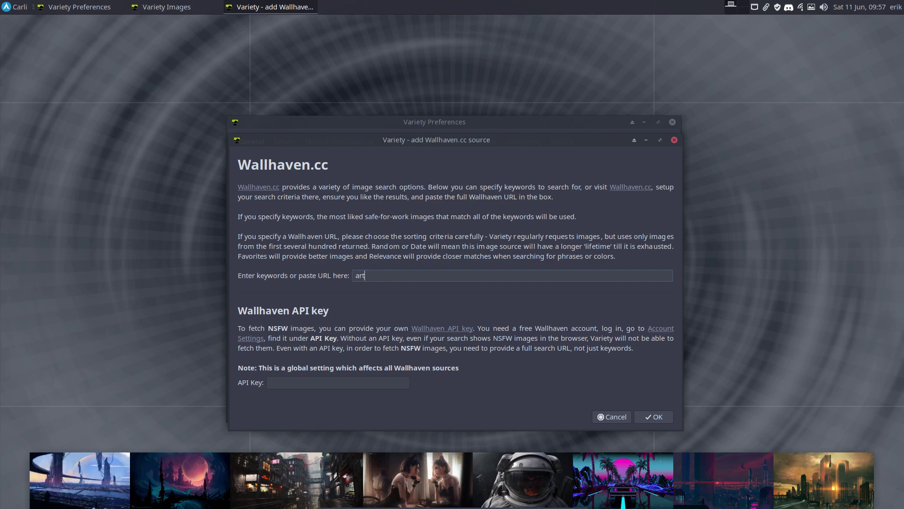
click(656, 416)
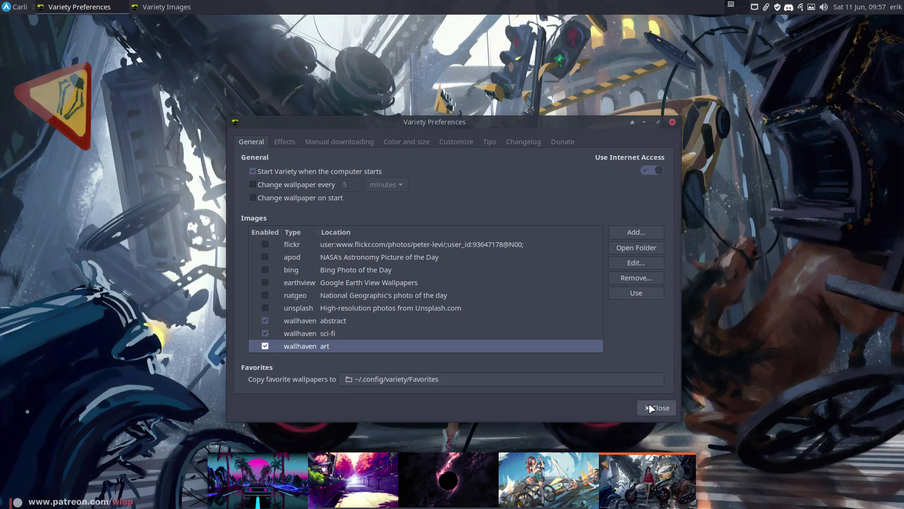
Step: Close Variety Preferences, pick the purple bedroom thumbnail, then close the Variety Images strip
click(658, 408)
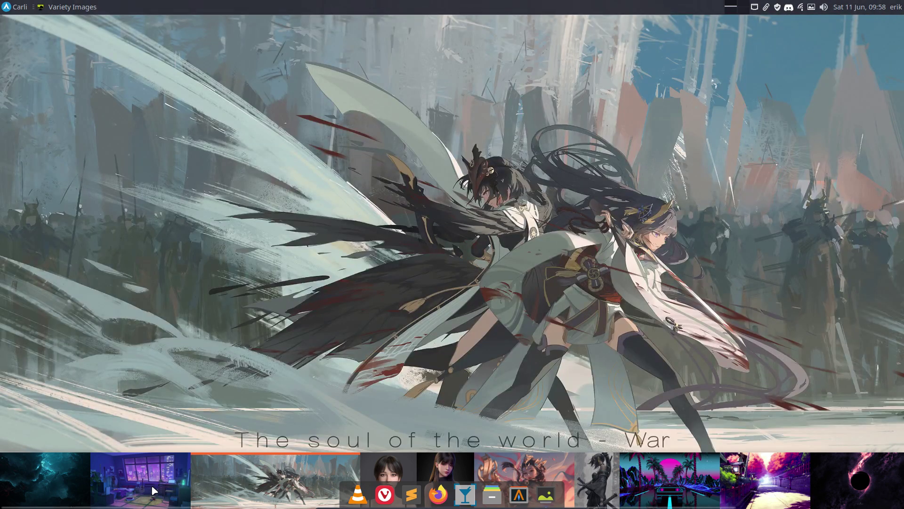
click(151, 486)
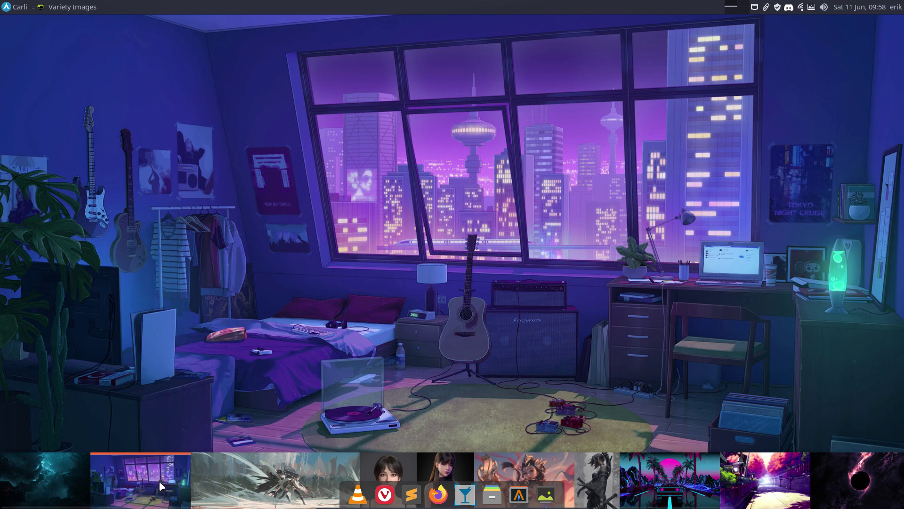
right_click(159, 480)
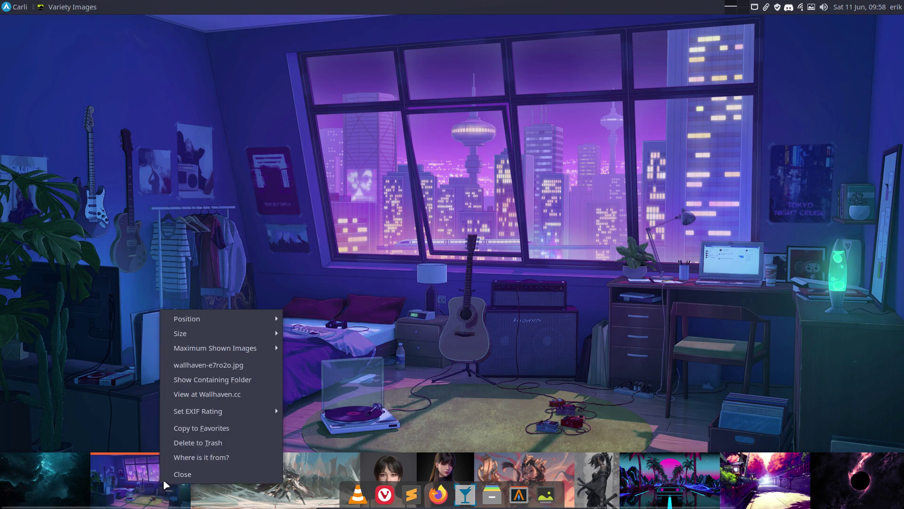
click(198, 474)
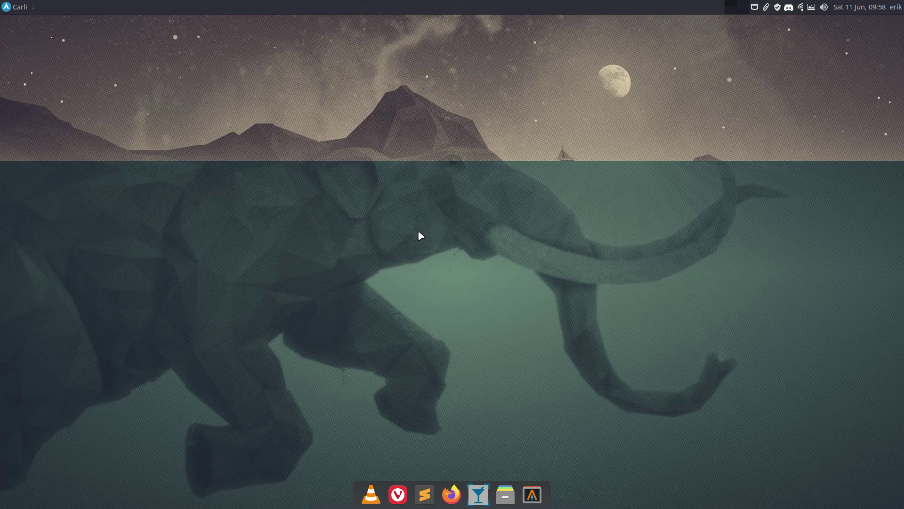
Step: Pause Variety on the underwater elephant wallpaper and open the Whisker application menu
click(812, 7)
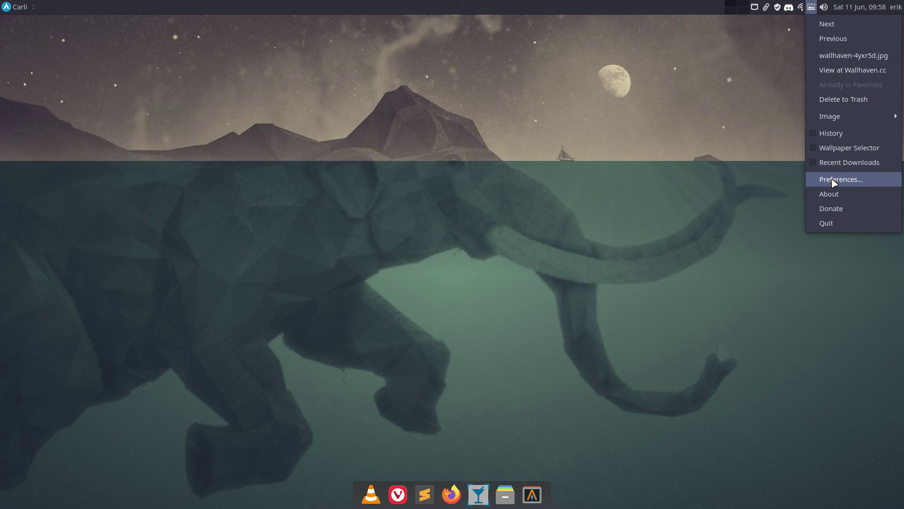
mouse_move(848, 116)
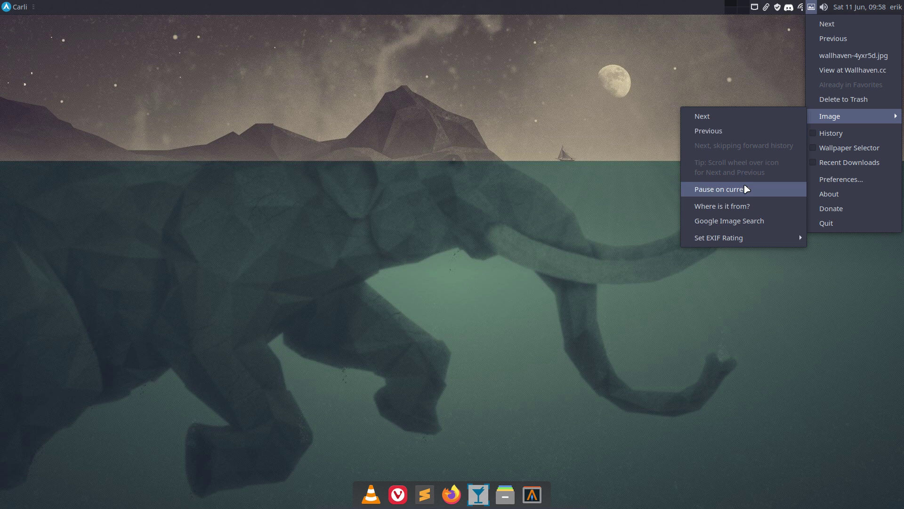
click(273, 187)
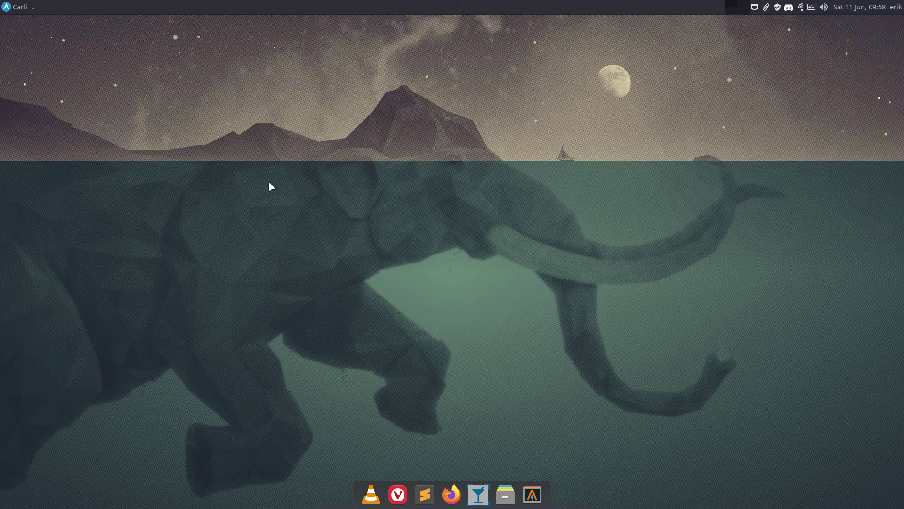
click(23, 7)
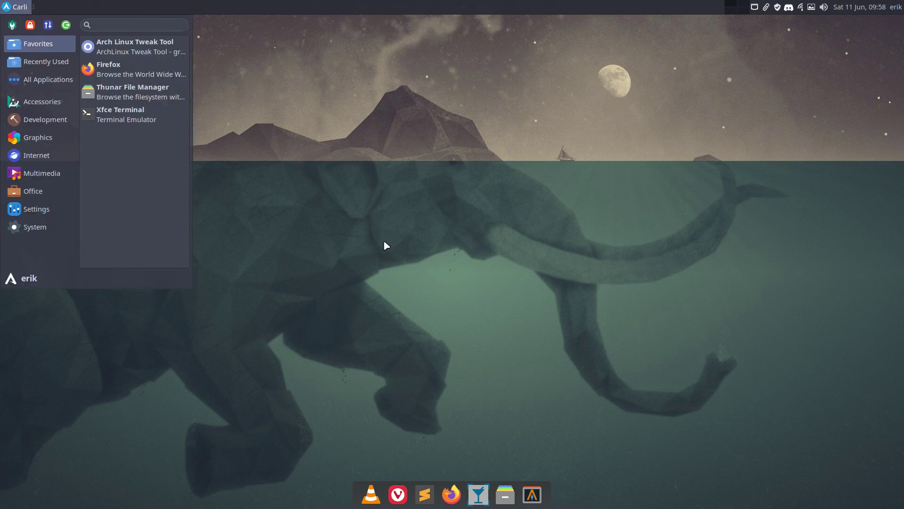